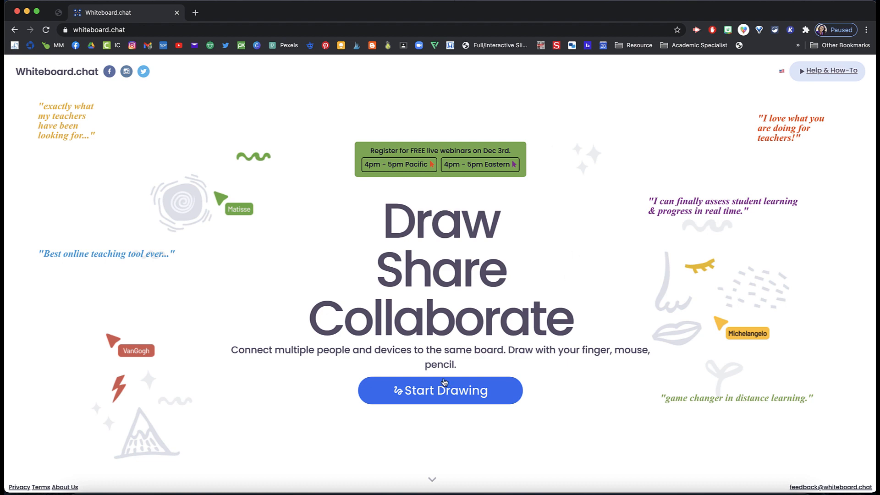
# Step: Start a new teaching board from the home page
pyautogui.click(443, 393)
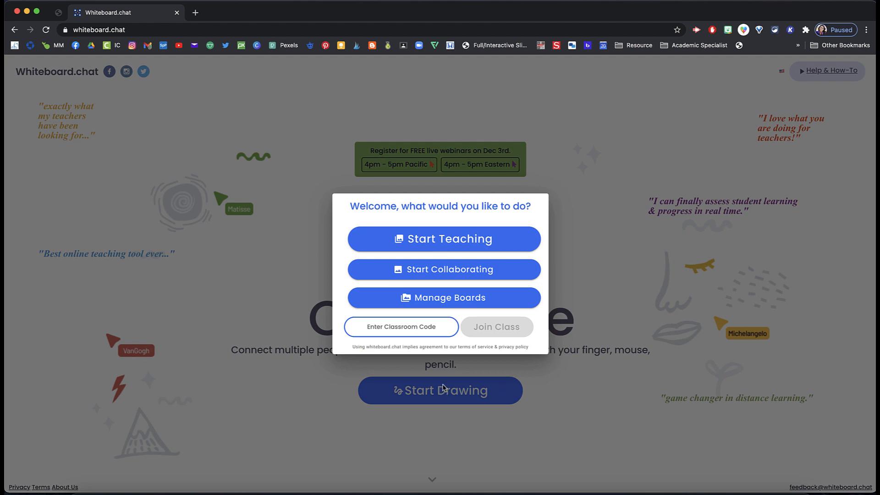
pyautogui.click(442, 240)
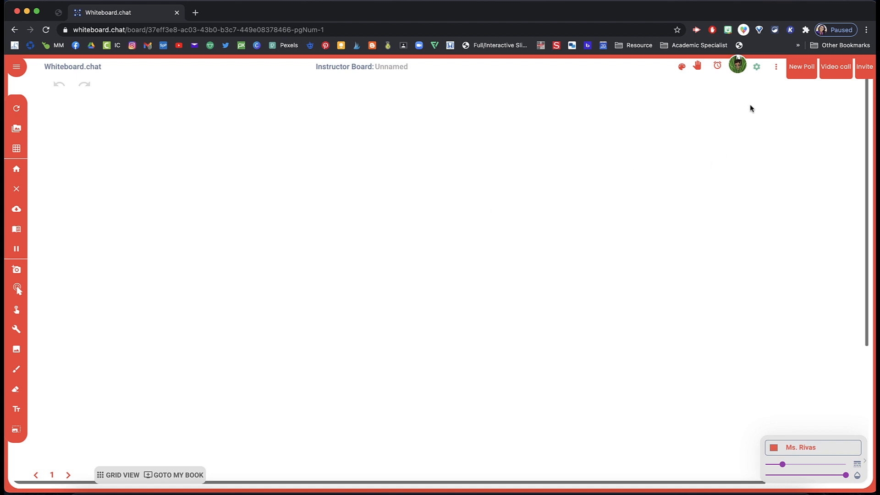
# Step: Review the board's options menu, participants dialog and board settings without changing anything
pyautogui.click(775, 69)
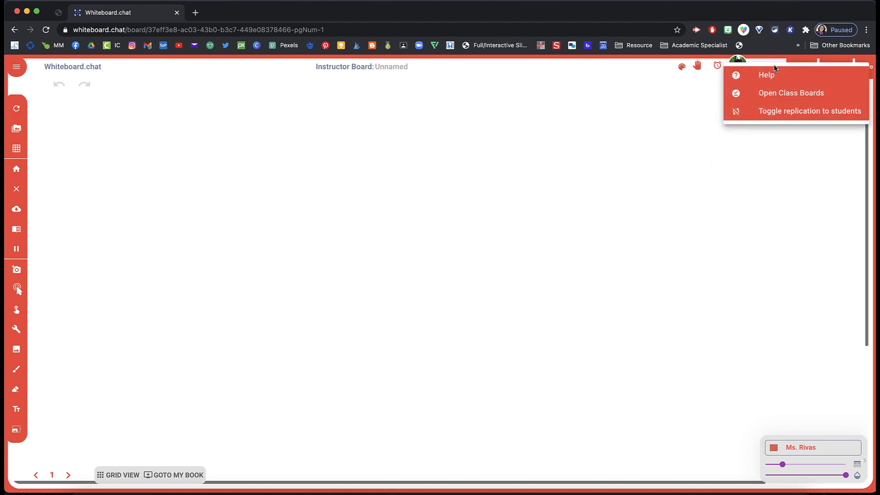
pyautogui.click(739, 64)
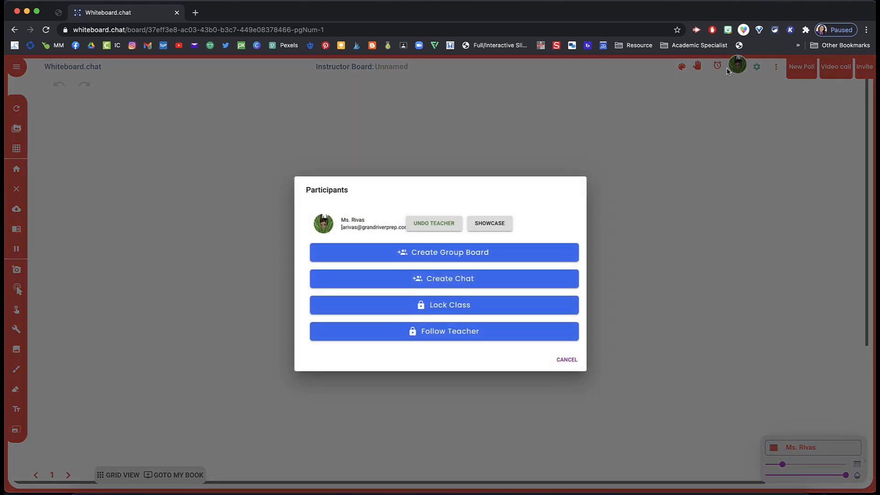
pyautogui.click(628, 188)
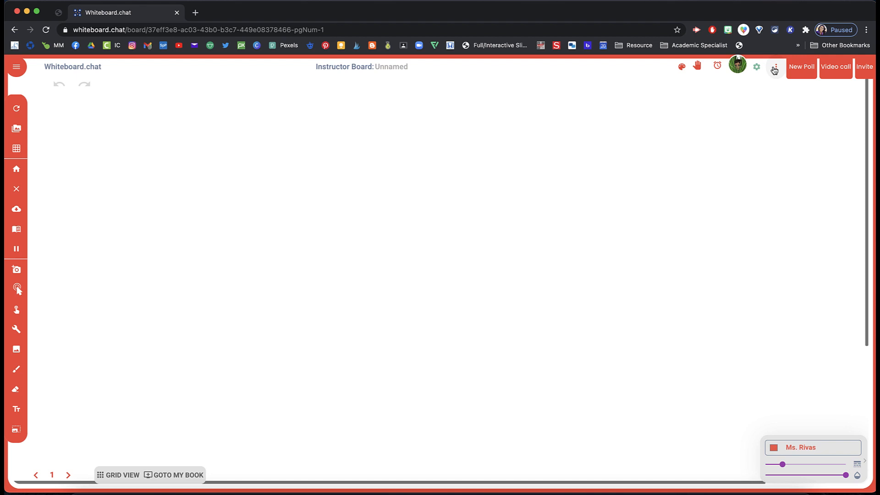
pyautogui.click(758, 68)
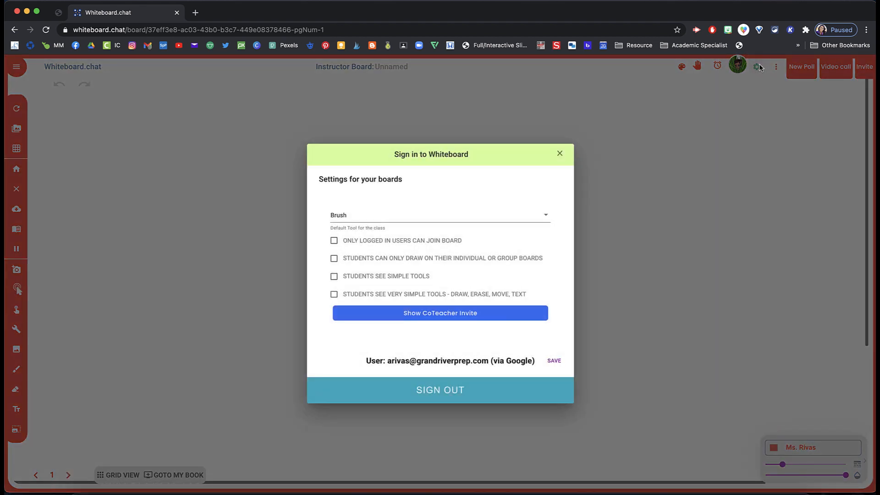
pyautogui.click(757, 85)
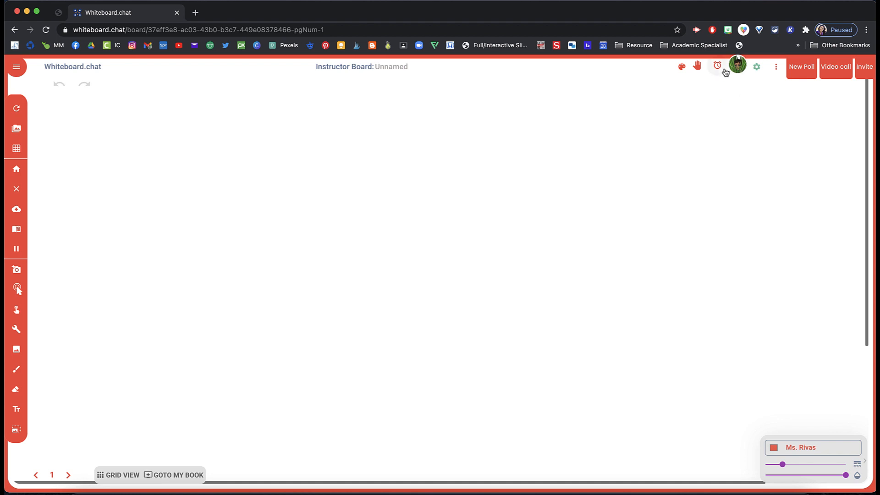
# Step: Open the invite dialog and copy the board's invite URL for participants
pyautogui.click(864, 68)
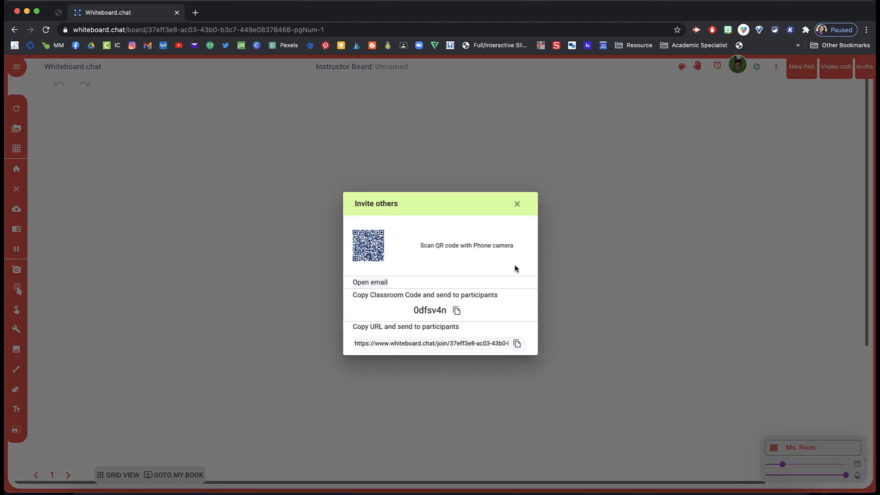
pyautogui.click(517, 345)
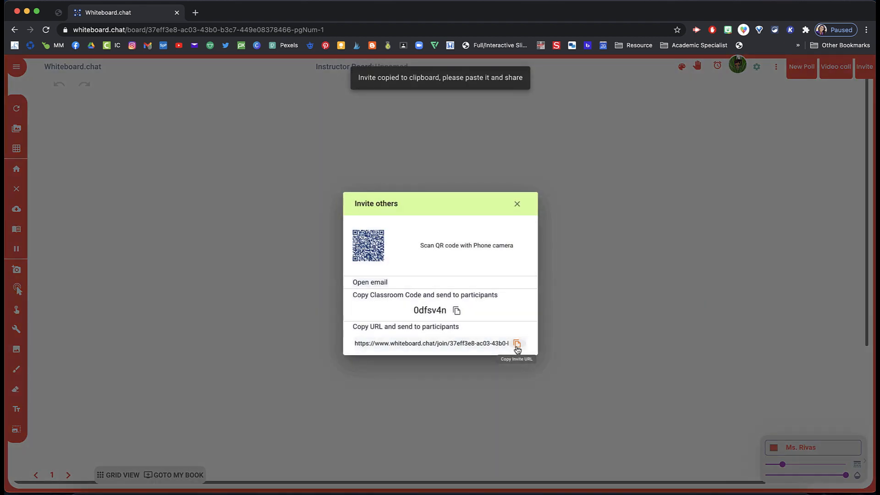
pyautogui.click(603, 217)
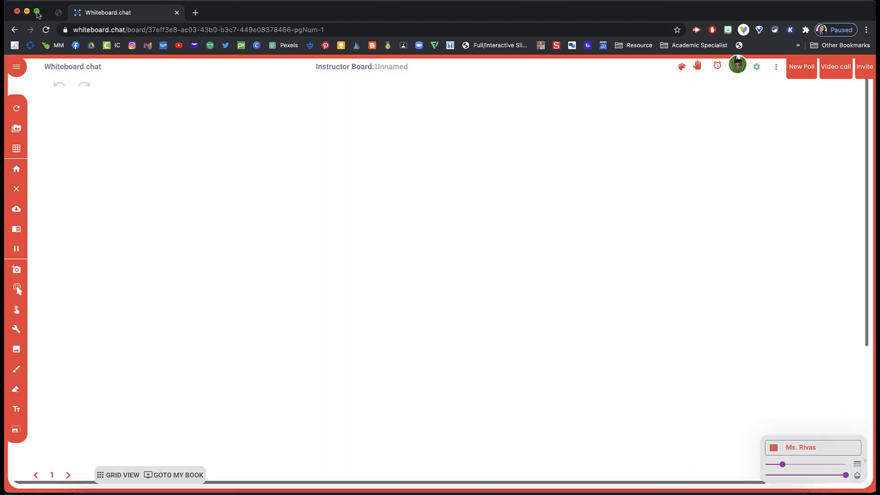
# Step: Tile the whiteboard browser window on the left half of the screen
pyautogui.moveTo(37, 12)
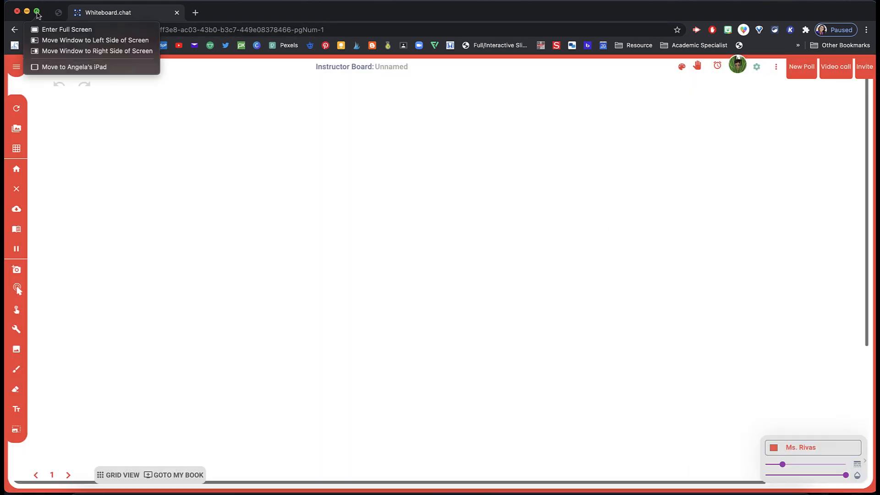
pyautogui.click(43, 40)
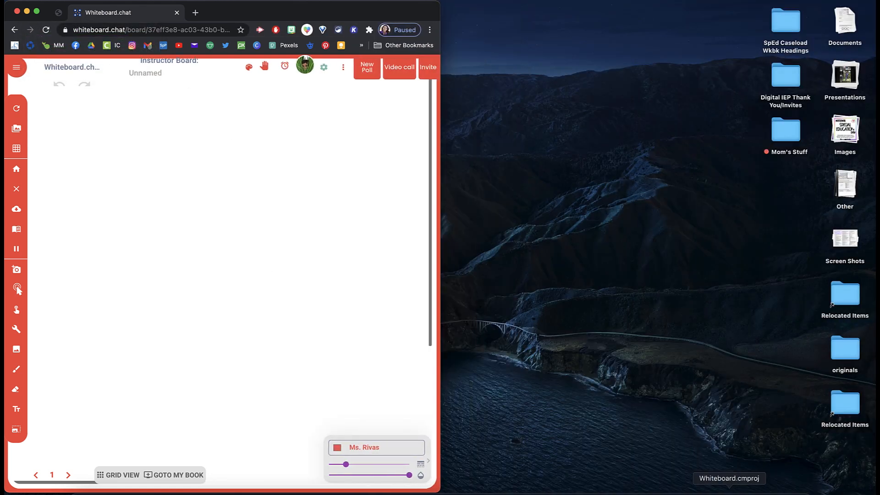
# Step: Tile the second browser window on the right half and open the pasted invite URL to join as a student
pyautogui.click(763, 494)
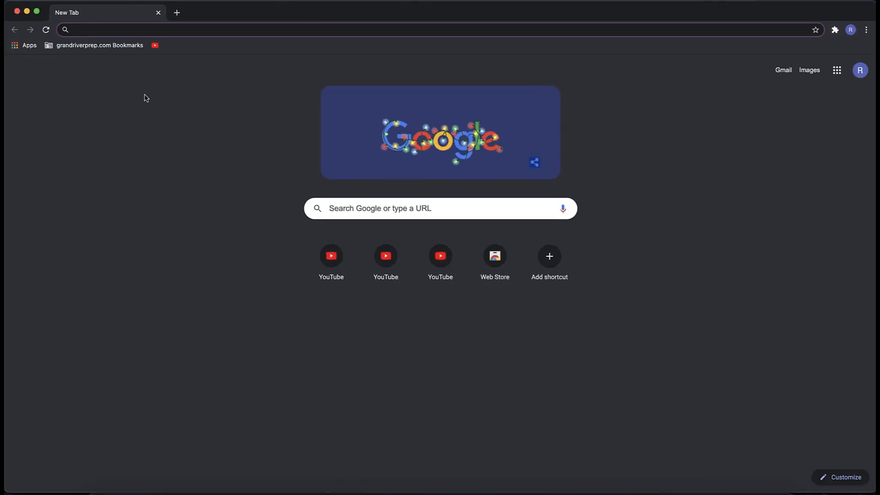
pyautogui.moveTo(37, 12)
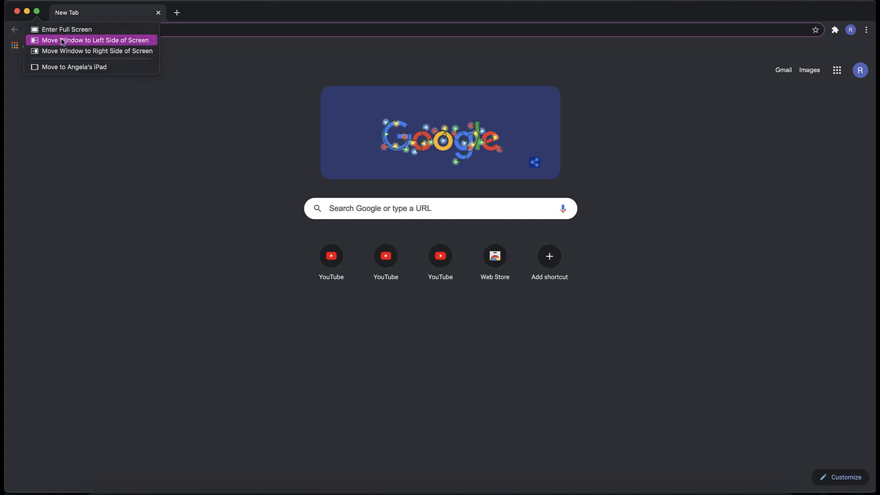
pyautogui.click(67, 53)
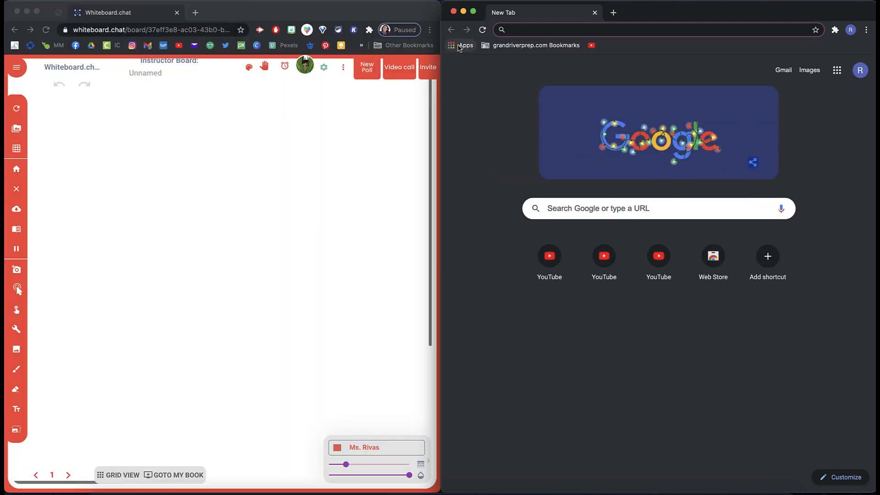
pyautogui.press('Return')
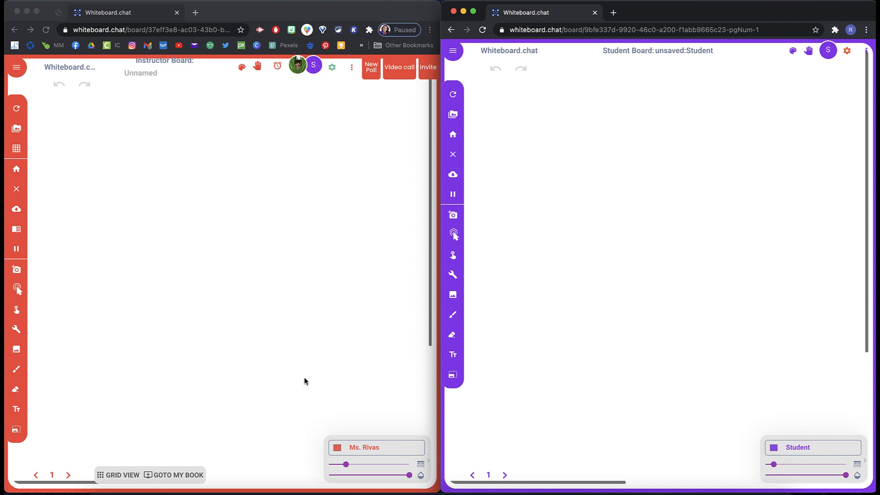
# Step: Open Manage Boards, expand and collapse the 12-2-20 Do Now folder, and go back to the board
pyautogui.click(385, 447)
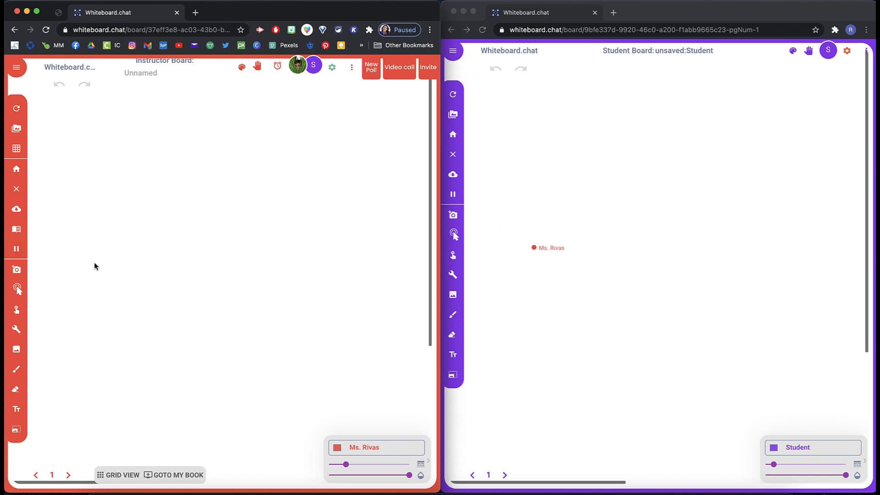
pyautogui.click(16, 131)
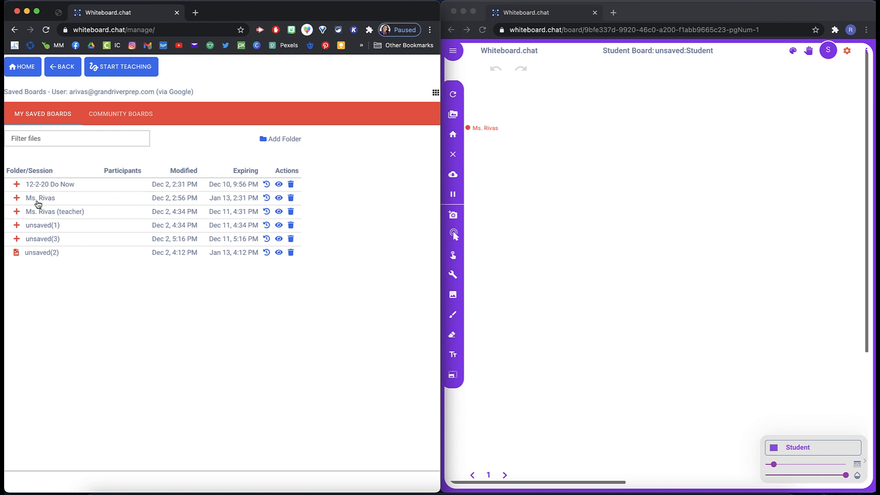
pyautogui.click(16, 185)
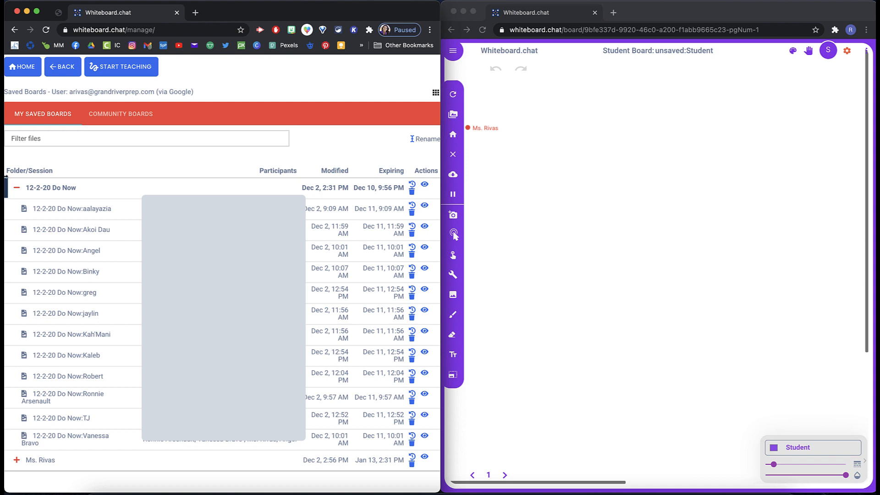
pyautogui.click(17, 188)
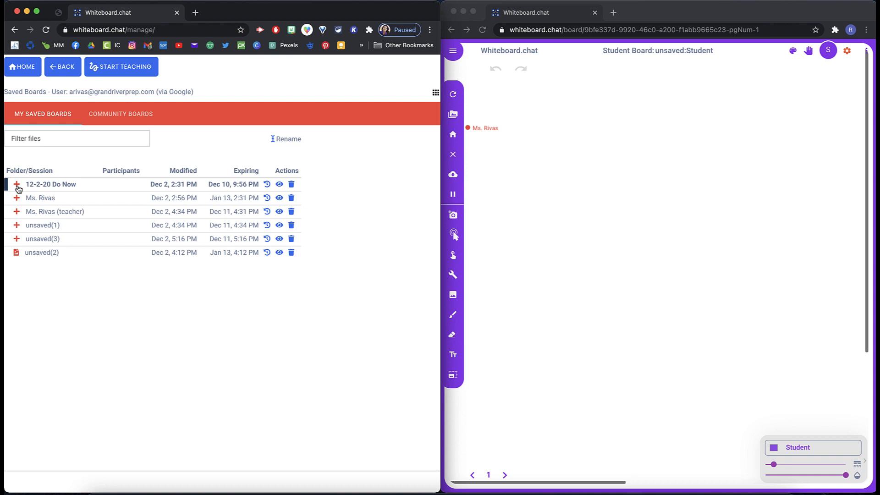
pyautogui.click(18, 188)
pyautogui.click(18, 188)
pyautogui.click(59, 68)
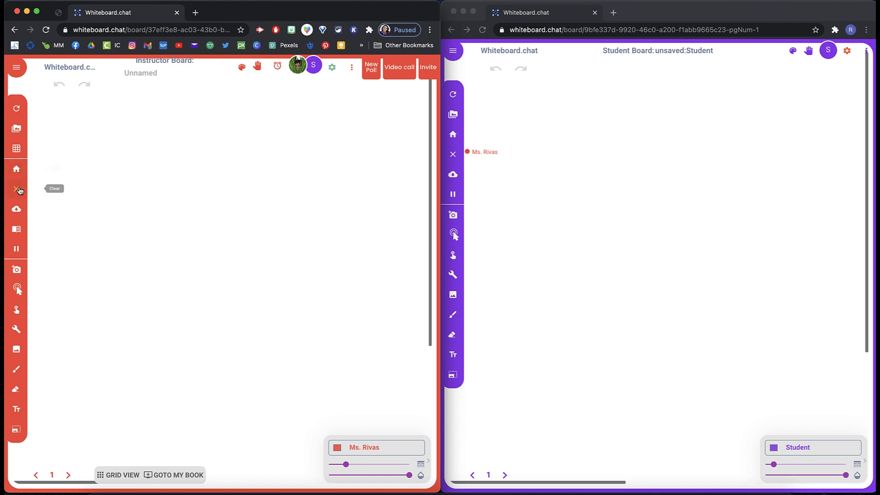
# Step: Apply the Big Grid background to the board, then switch it to the standard Grid
pyautogui.click(17, 151)
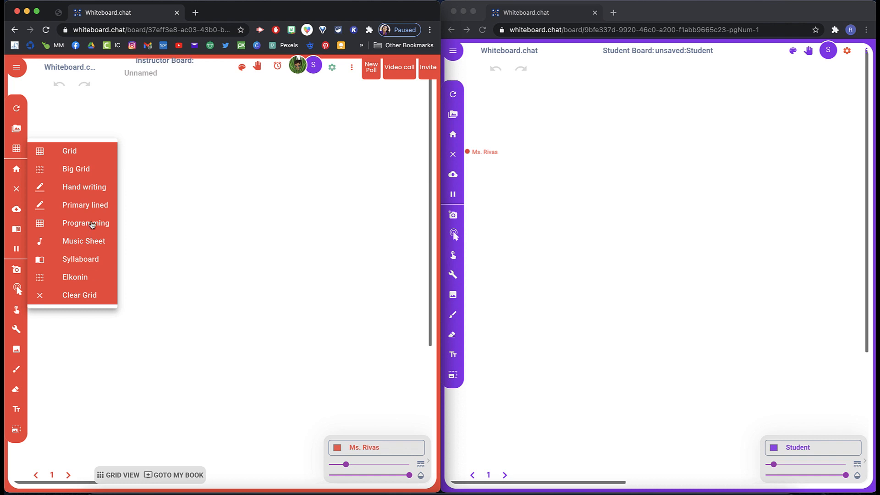
pyautogui.click(76, 169)
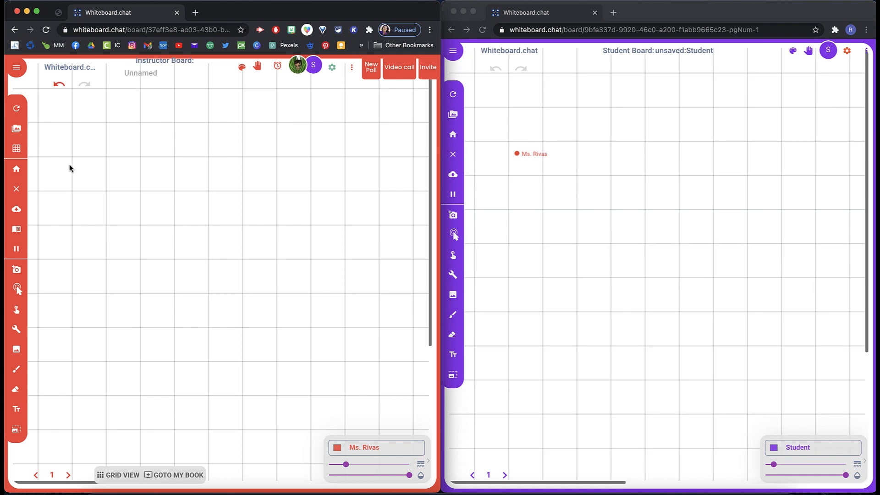
pyautogui.click(16, 149)
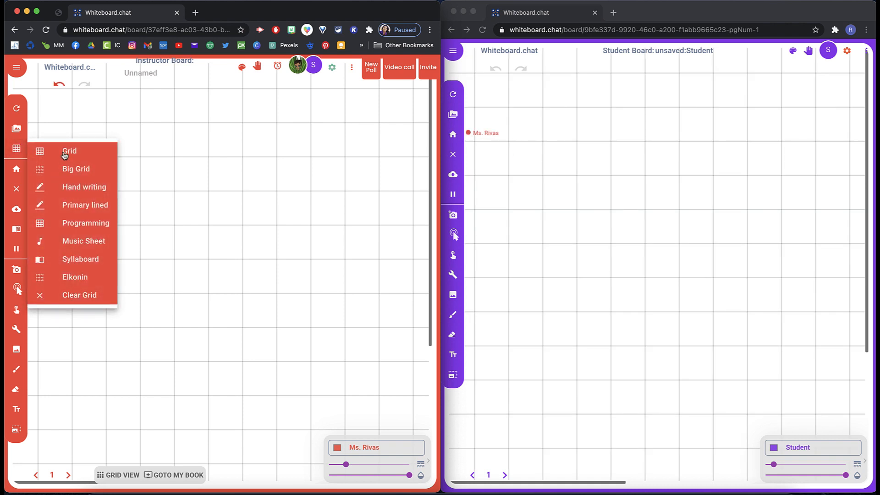
pyautogui.click(65, 152)
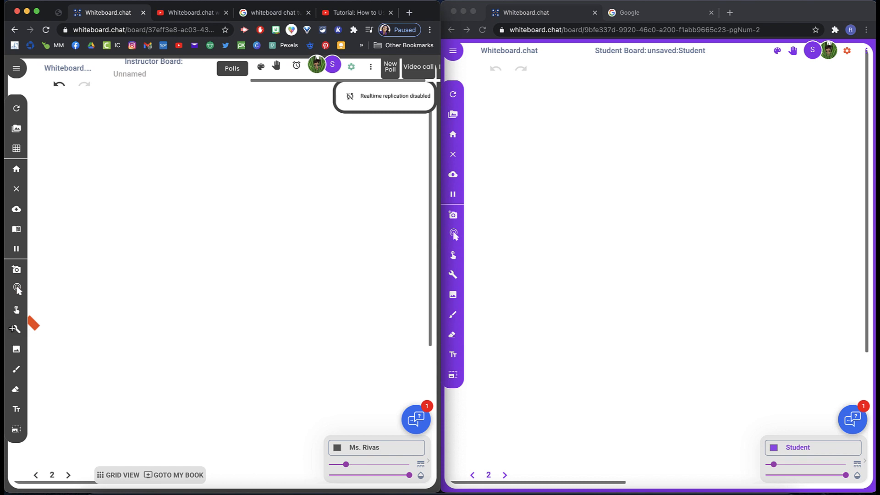
# Step: Turn on replication to students and draw a small heart shape on the board
pyautogui.click(371, 67)
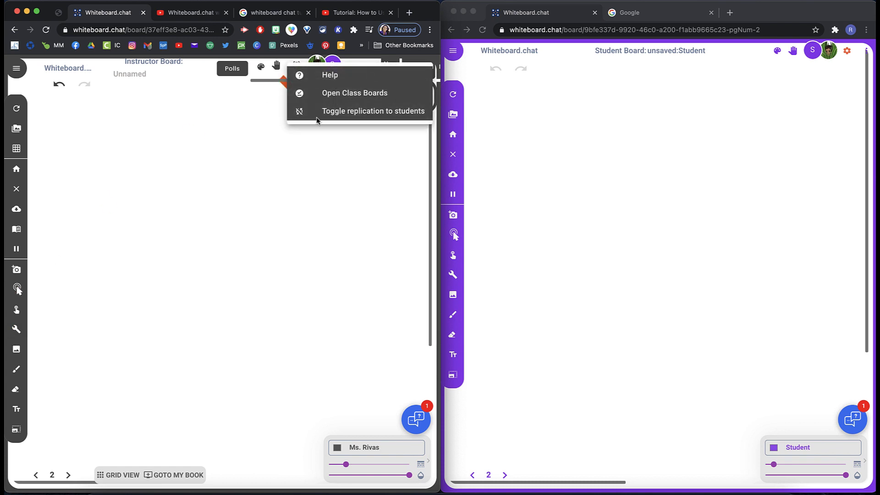
pyautogui.click(298, 116)
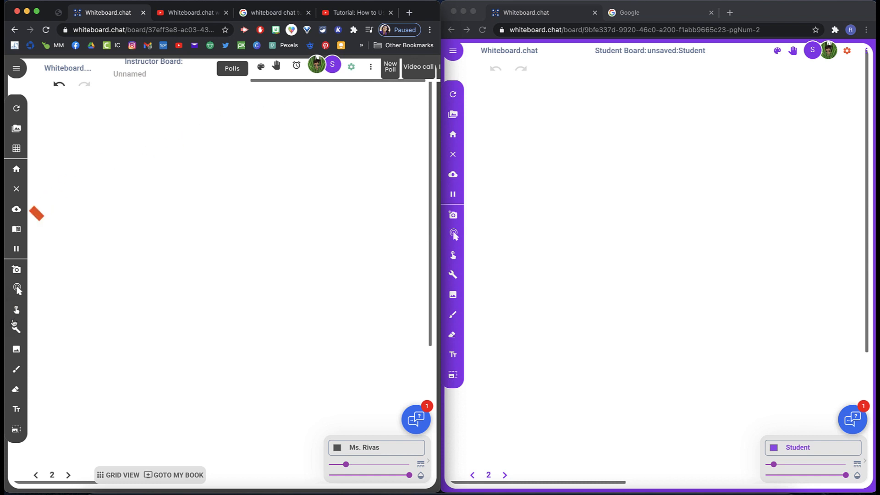
pyautogui.moveTo(118, 196)
pyautogui.mouseDown()
pyautogui.moveTo(97, 187)
pyautogui.moveTo(136, 174)
pyautogui.moveTo(117, 198)
pyautogui.mouseUp()
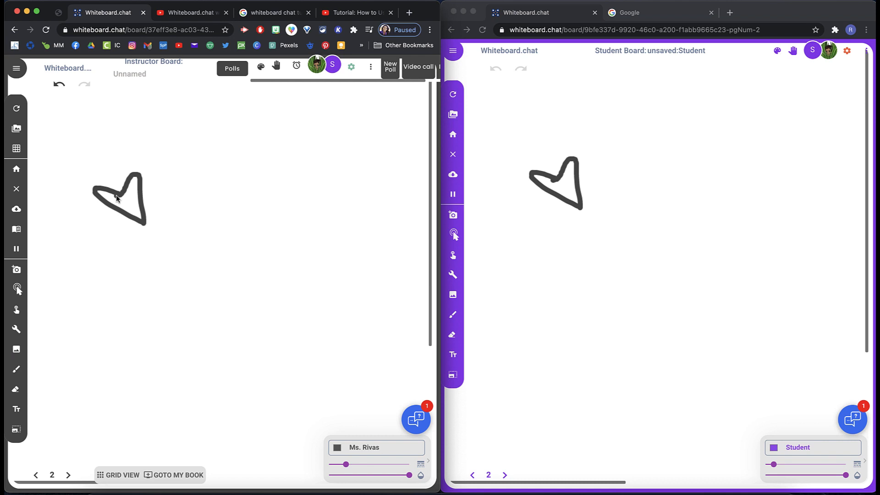
# Step: Turn off replication to students and draw a second shape near the top of the board
pyautogui.click(371, 67)
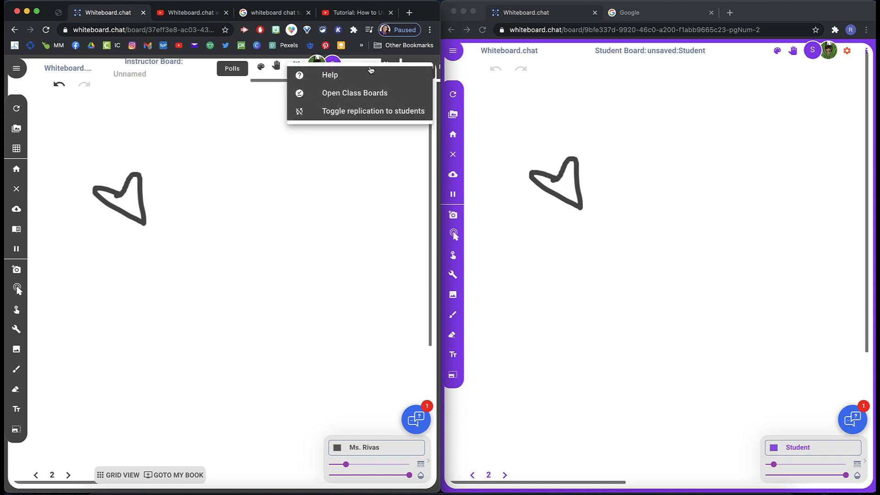
pyautogui.click(330, 113)
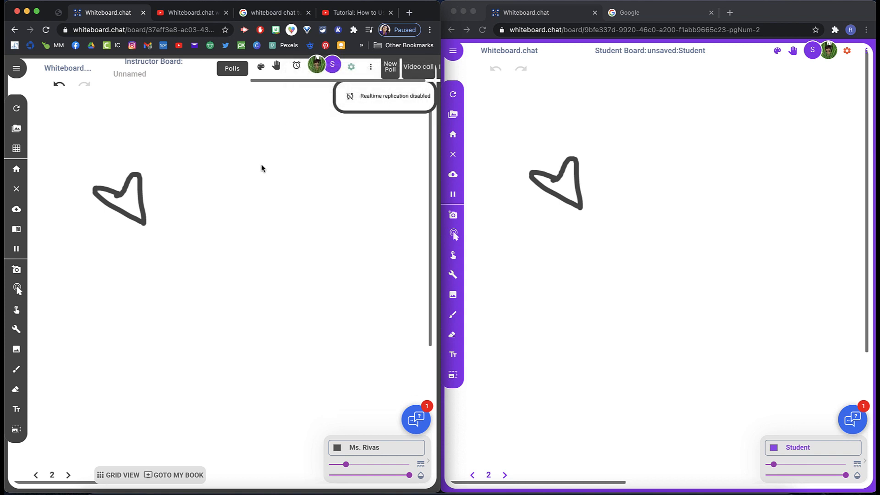
pyautogui.moveTo(261, 167)
pyautogui.mouseDown()
pyautogui.moveTo(237, 177)
pyautogui.moveTo(265, 166)
pyautogui.moveTo(253, 176)
pyautogui.mouseUp()
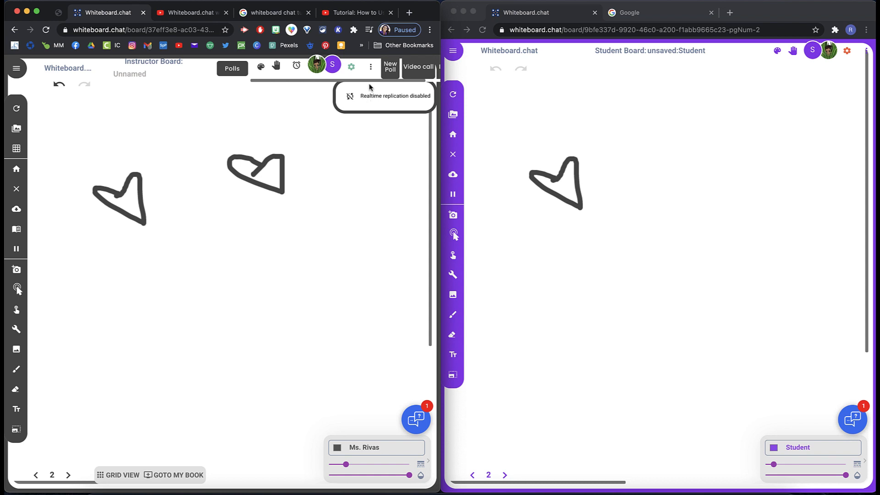
# Step: In board settings, switch the Students See Simple Tools option on and back off
pyautogui.click(351, 67)
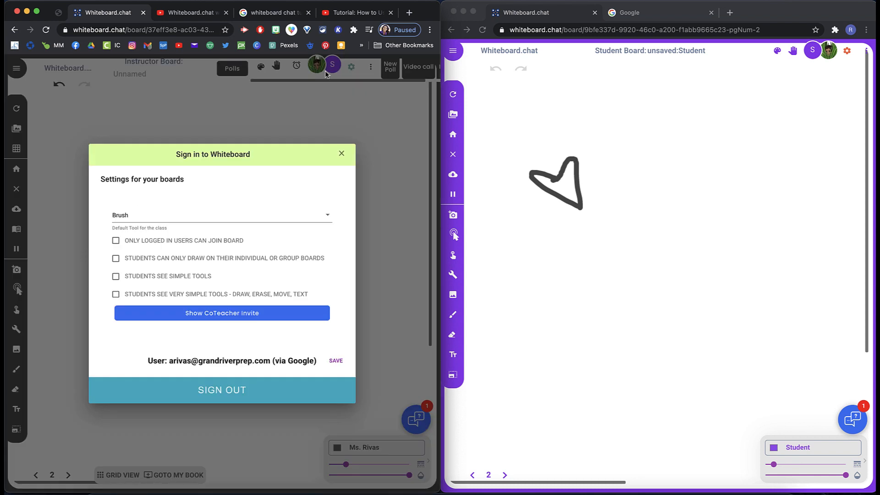
pyautogui.click(325, 98)
pyautogui.click(351, 67)
pyautogui.click(114, 277)
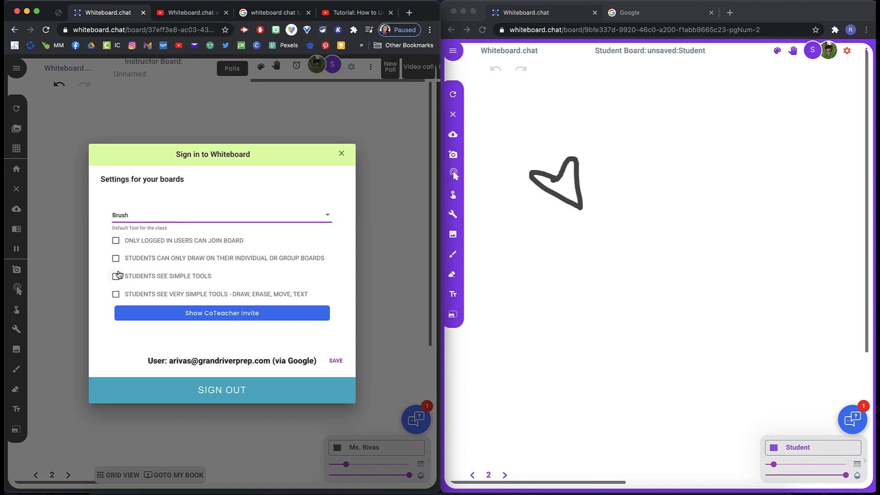
pyautogui.click(116, 277)
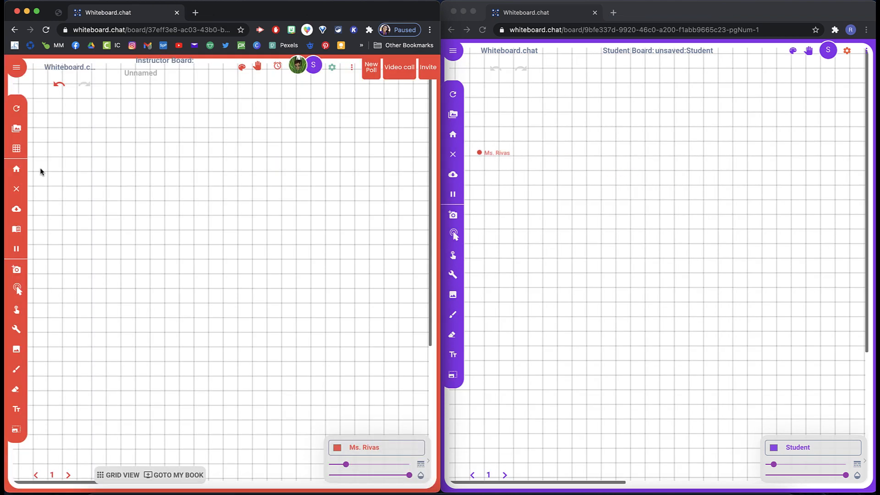
# Step: Clear the grid background from the board
pyautogui.click(18, 152)
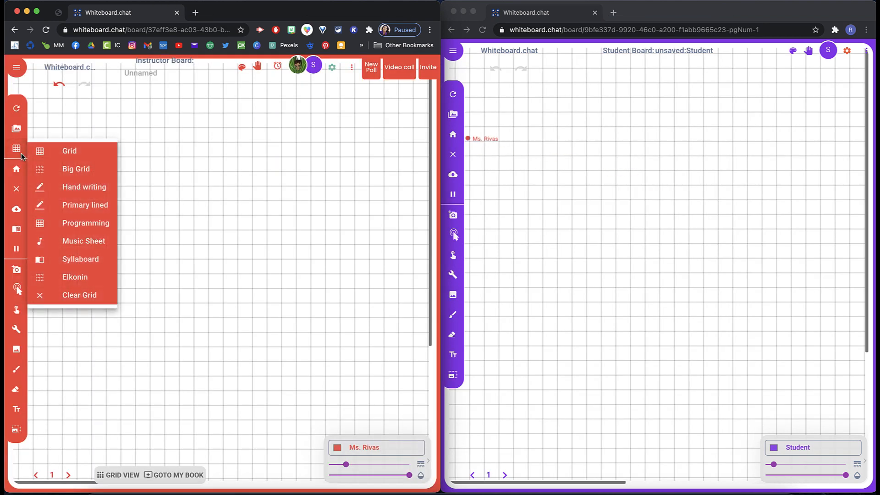
pyautogui.click(76, 297)
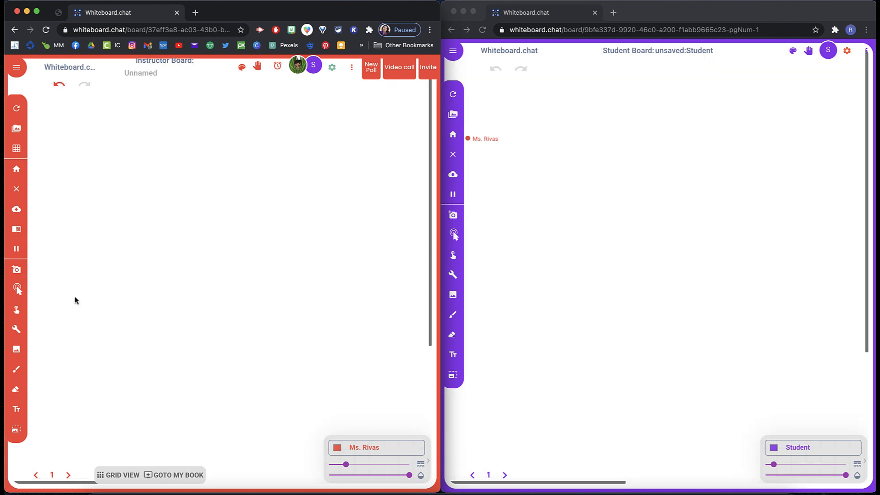
# Step: Clear the board for everyone, then add the text 'Test text here' near the board's upper left
pyautogui.click(19, 190)
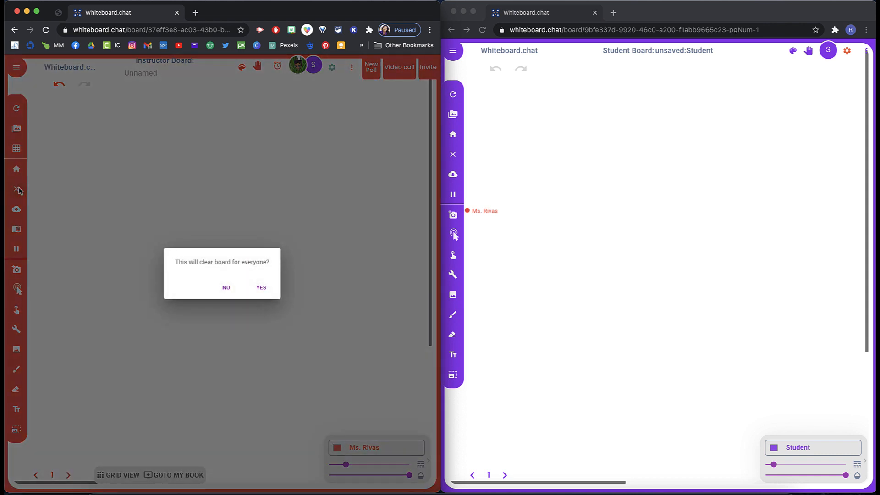
pyautogui.click(261, 288)
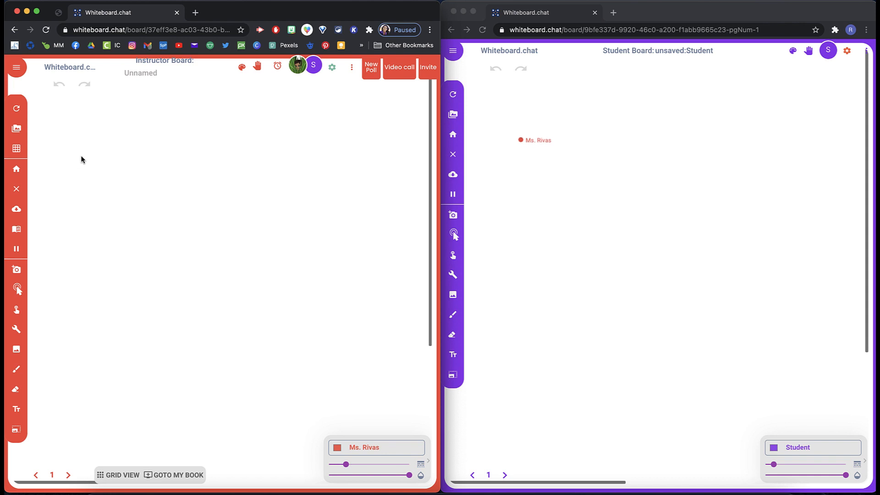
pyautogui.click(47, 117)
pyautogui.write('Test tx')
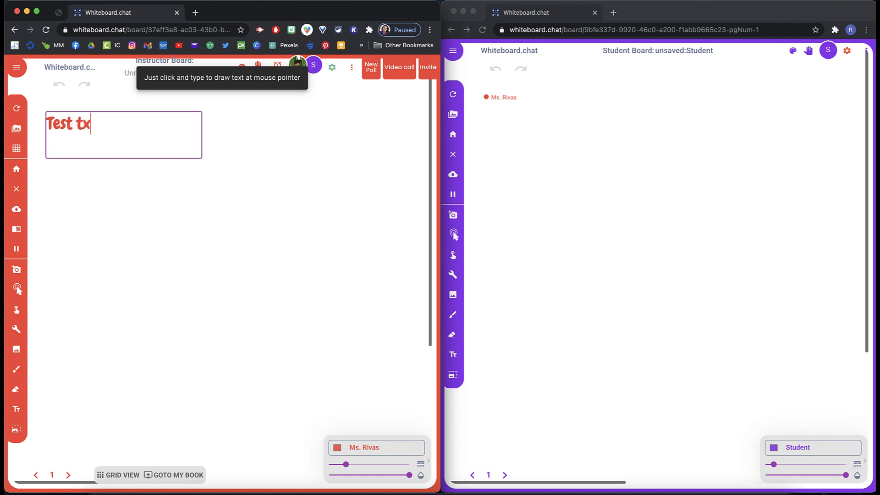
pyautogui.write('xt here')
pyautogui.press('Return')
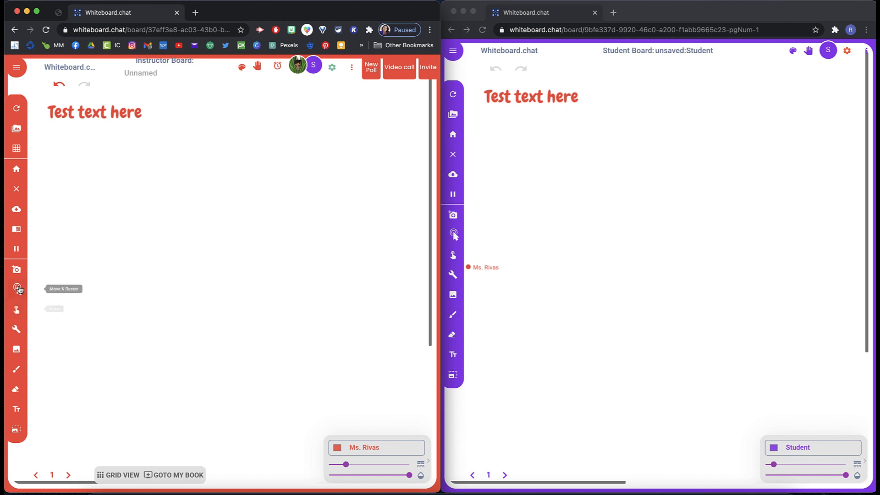
# Step: Allow students to move the text, then on the student board move it toward the upper middle
pyautogui.click(78, 118)
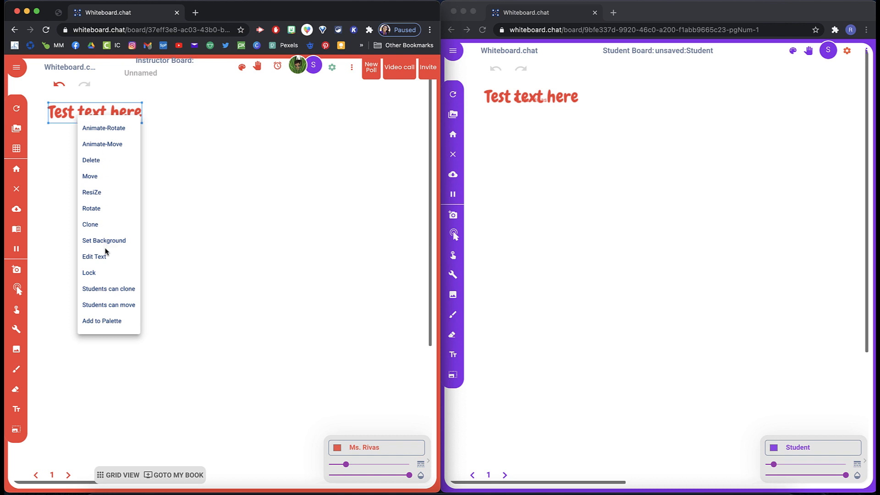
pyautogui.click(110, 312)
pyautogui.click(489, 232)
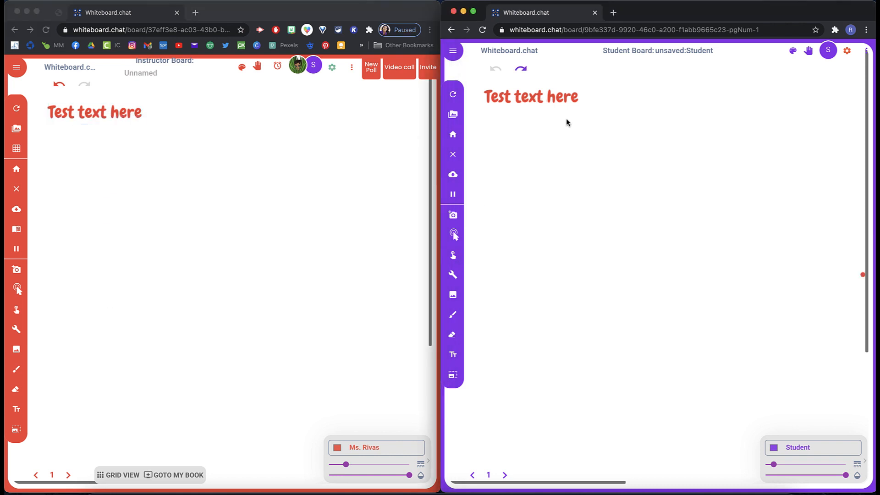
pyautogui.click(454, 259)
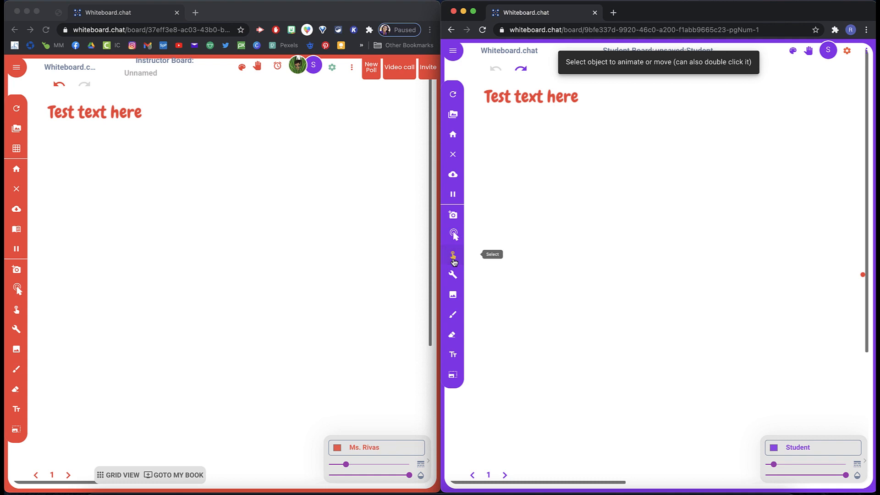
pyautogui.click(525, 104)
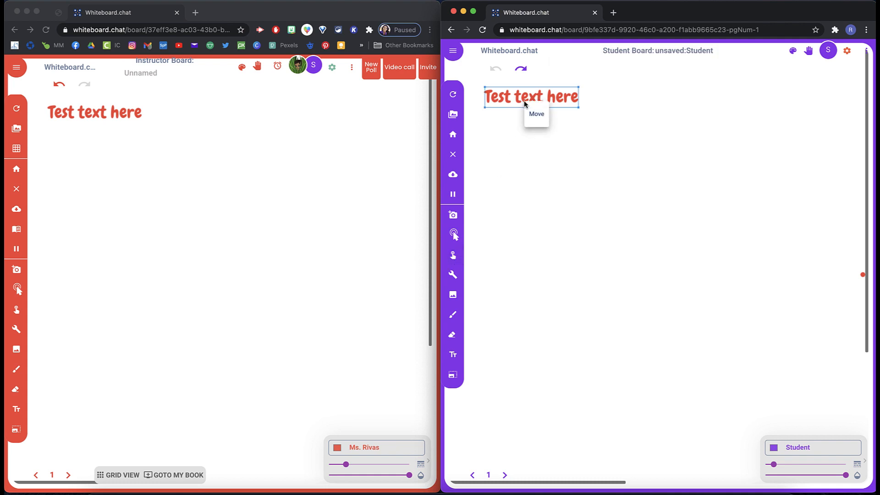
pyautogui.click(521, 130)
pyautogui.click(527, 103)
pyautogui.click(537, 115)
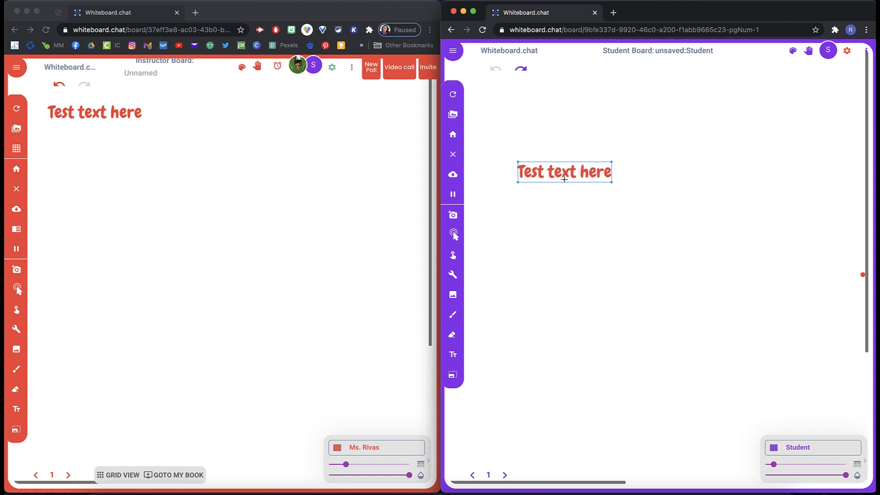
pyautogui.click(702, 127)
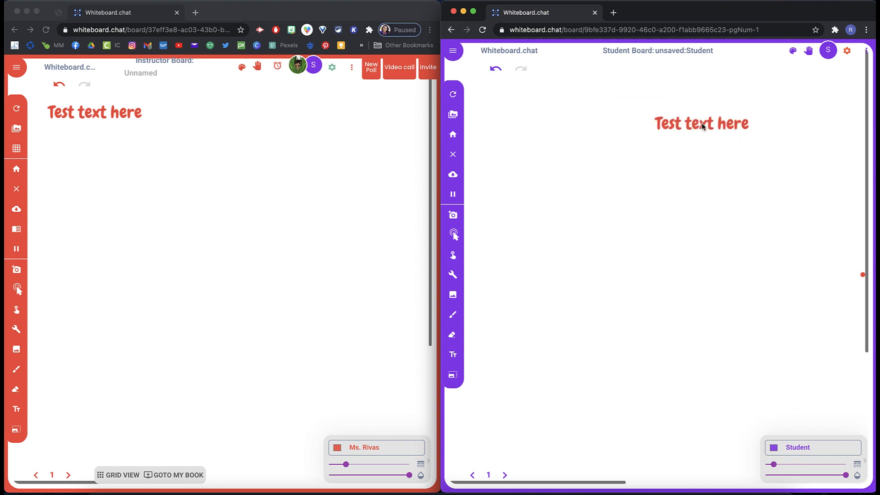
# Step: Examine the download options on both boards and the page management menu
pyautogui.click(268, 329)
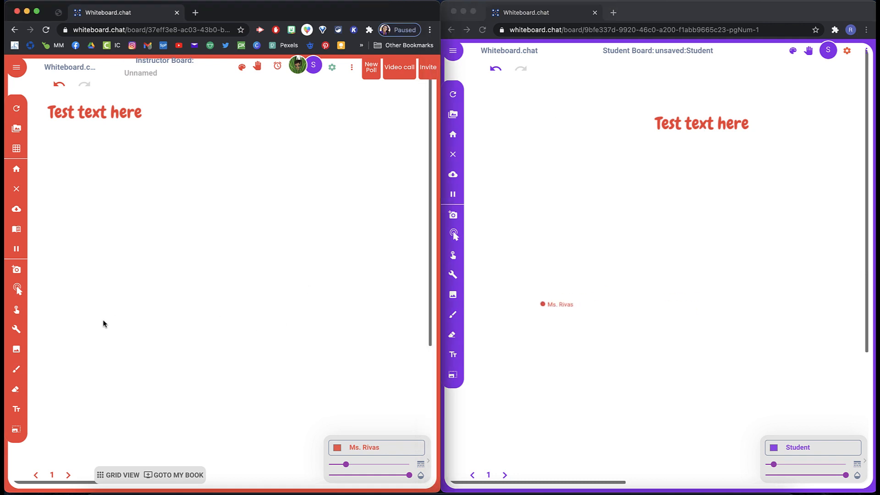
pyautogui.click(17, 210)
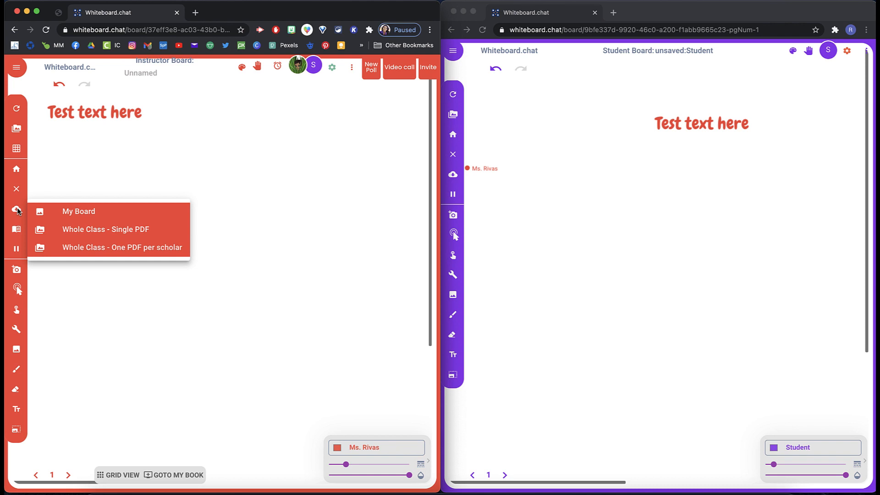
pyautogui.click(455, 176)
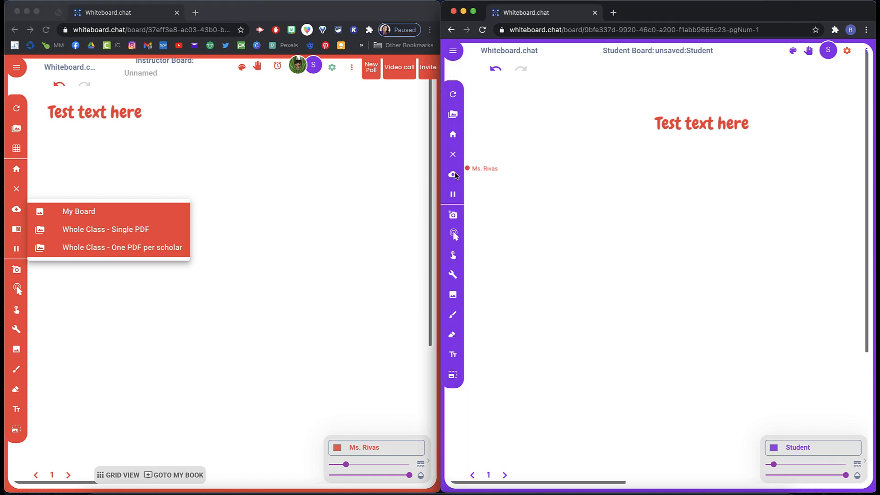
pyautogui.click(455, 176)
pyautogui.click(14, 235)
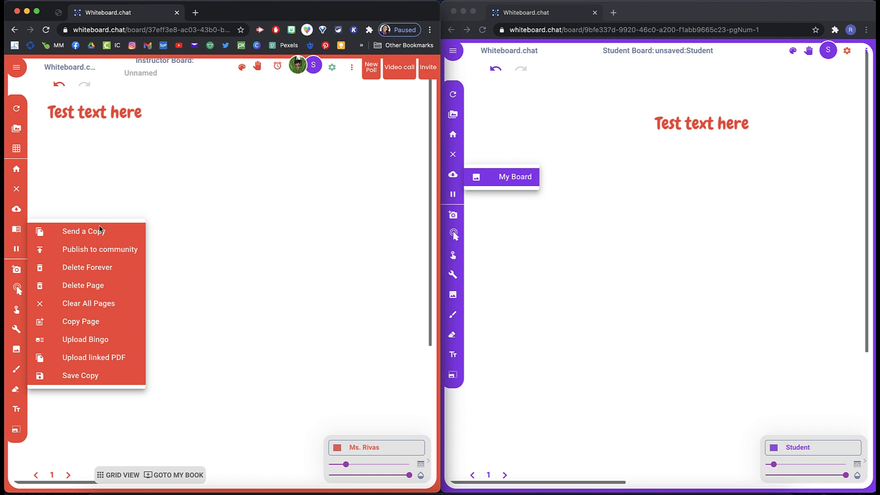
pyautogui.click(20, 248)
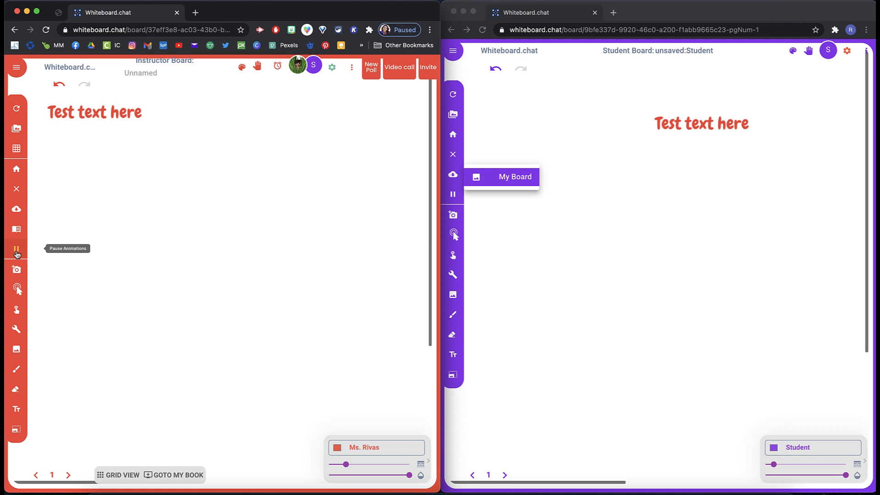
# Step: Record a webcam audio clip named Test audio, play it back, and save it to the board
pyautogui.click(16, 274)
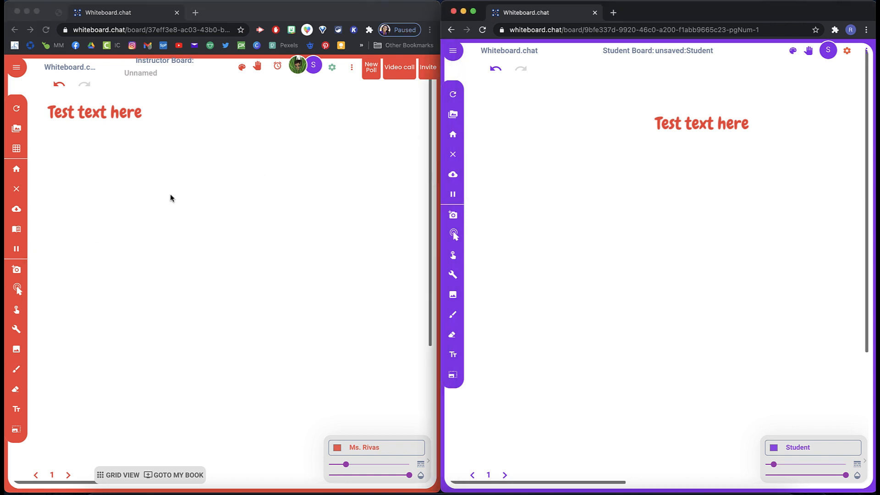
pyautogui.click(17, 271)
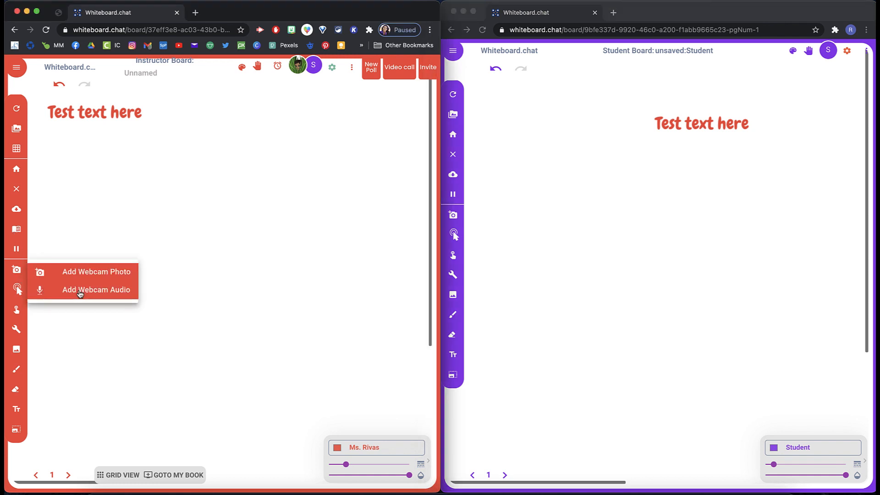
pyautogui.click(78, 289)
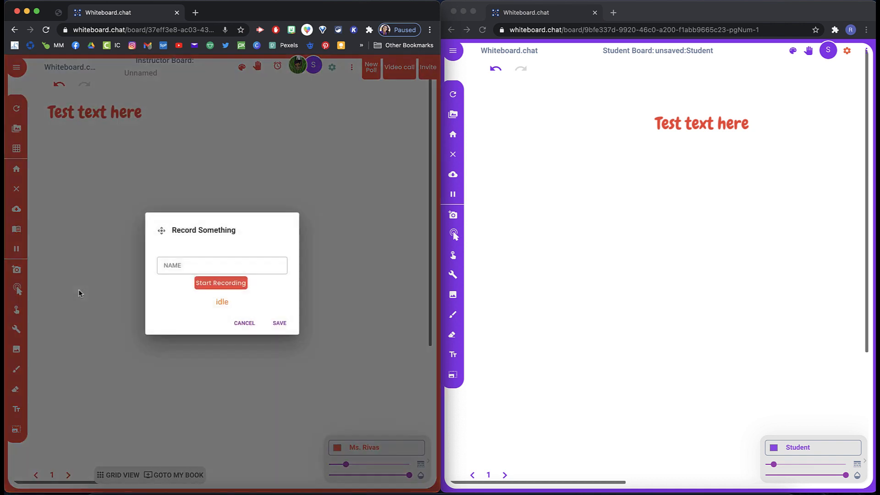
pyautogui.click(179, 264)
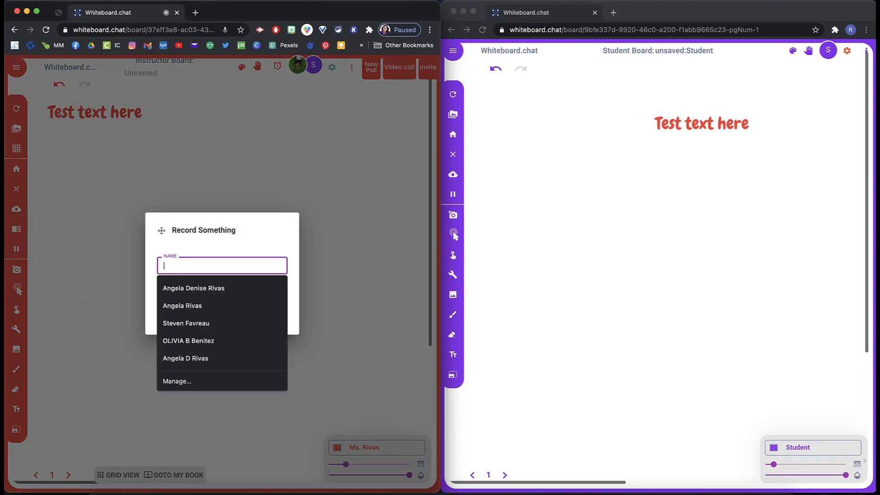
pyautogui.write('Test audio')
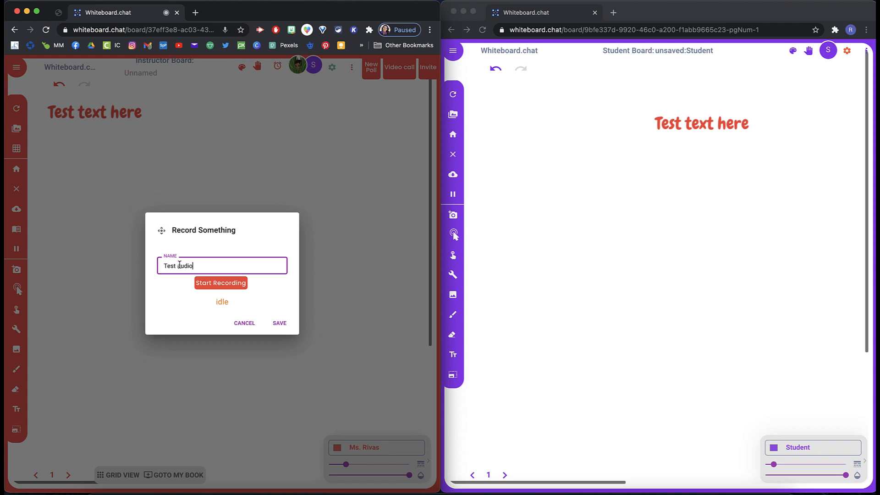
pyautogui.click(232, 284)
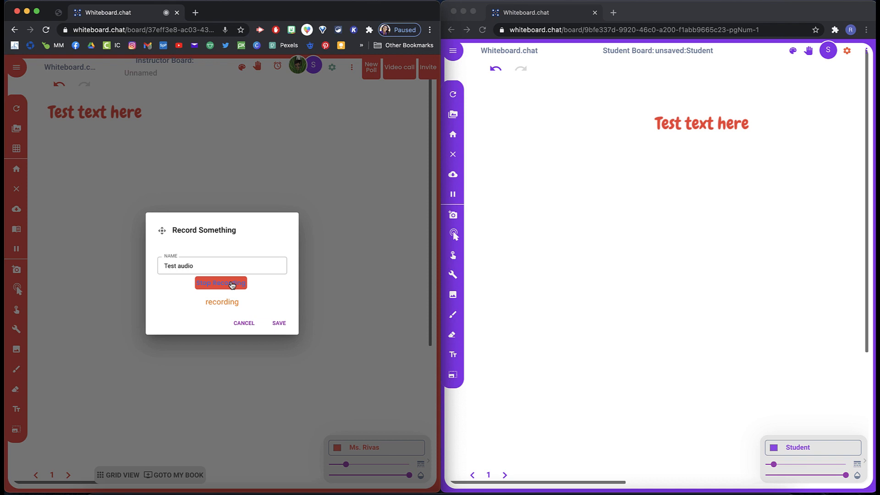
pyautogui.click(231, 284)
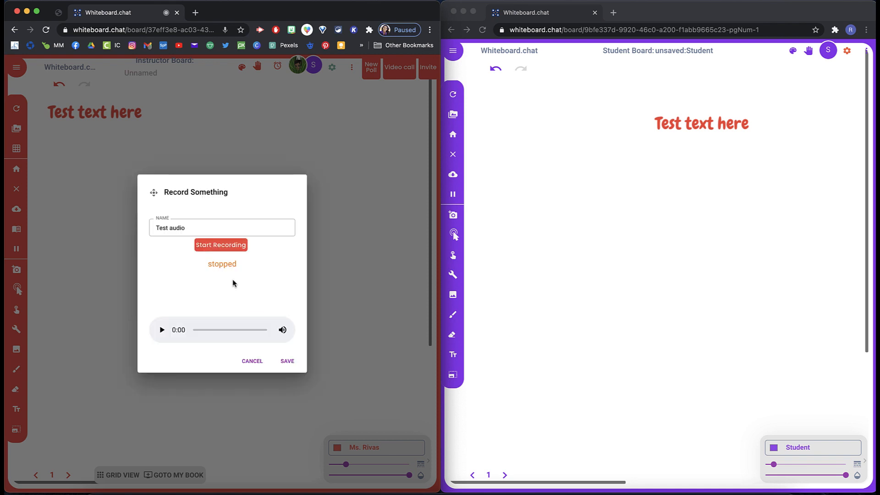
pyautogui.click(161, 330)
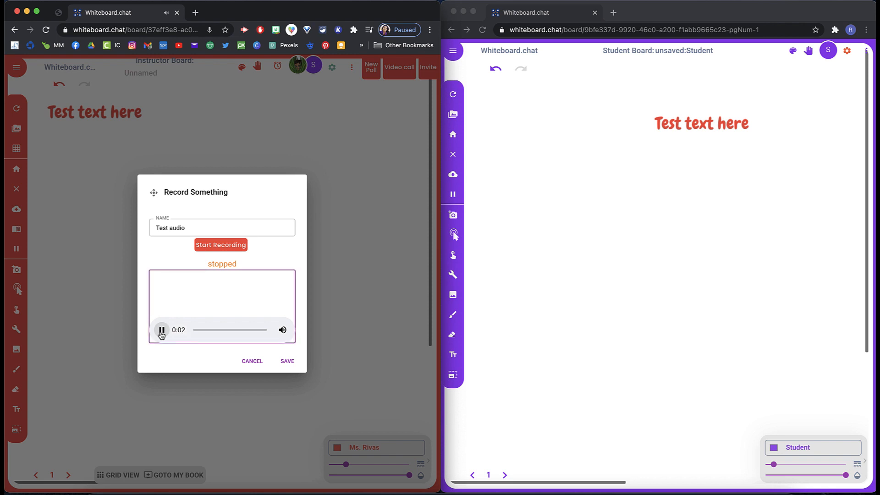
pyautogui.click(286, 361)
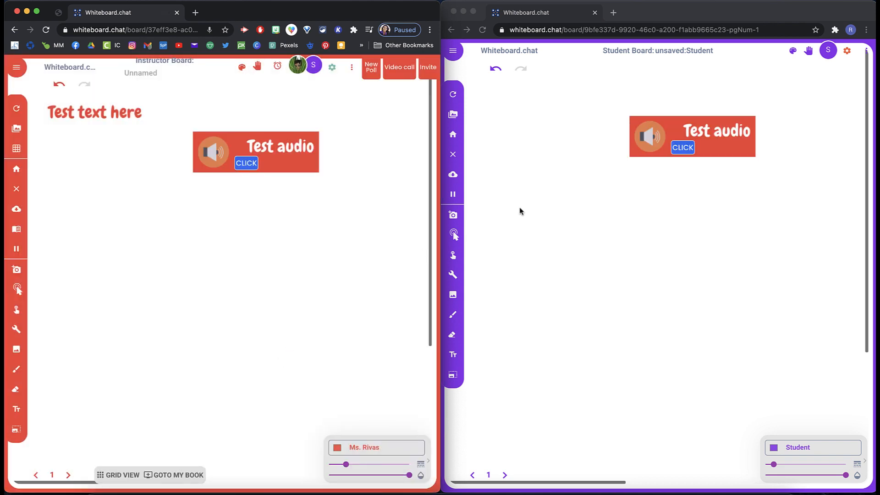
# Step: On the student board, play the Test audio clip
pyautogui.click(718, 186)
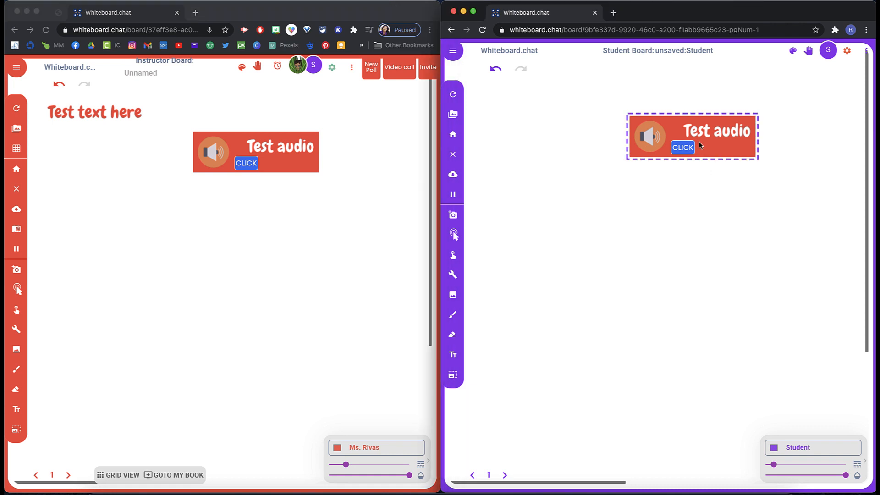
pyautogui.click(689, 148)
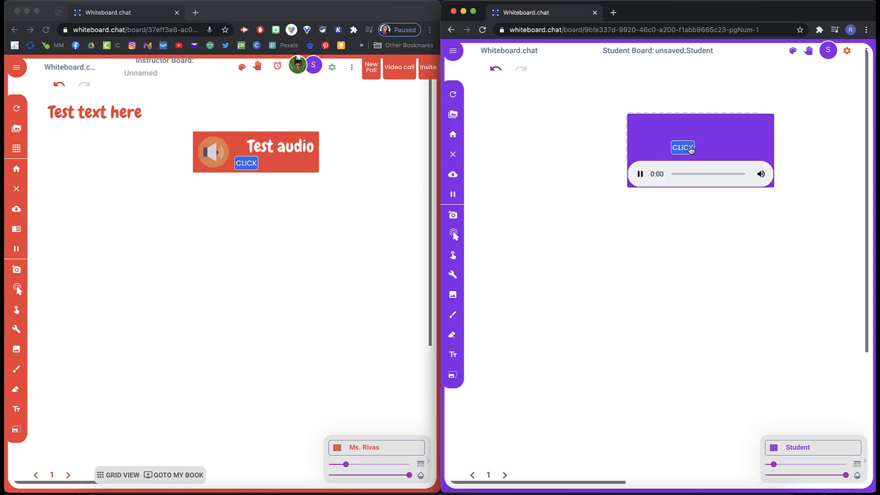
pyautogui.click(641, 175)
pyautogui.click(593, 253)
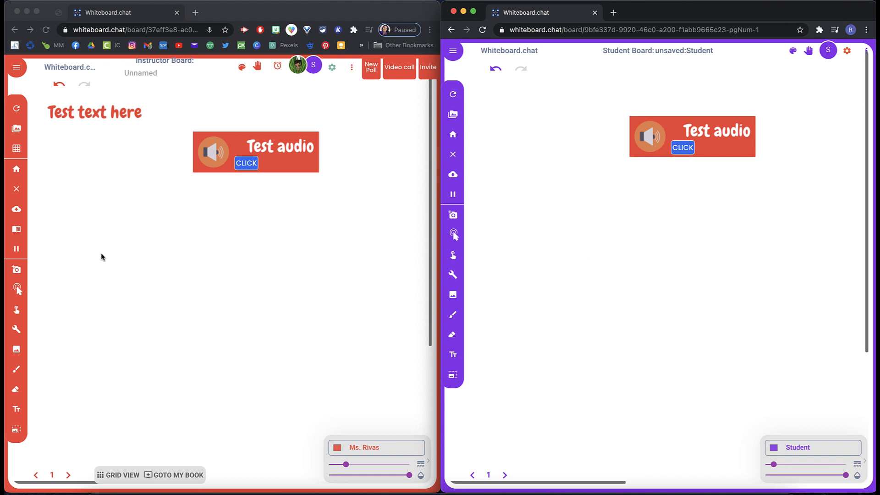
# Step: Record another webcam audio clip named Test 2 and save it to the board
pyautogui.click(18, 271)
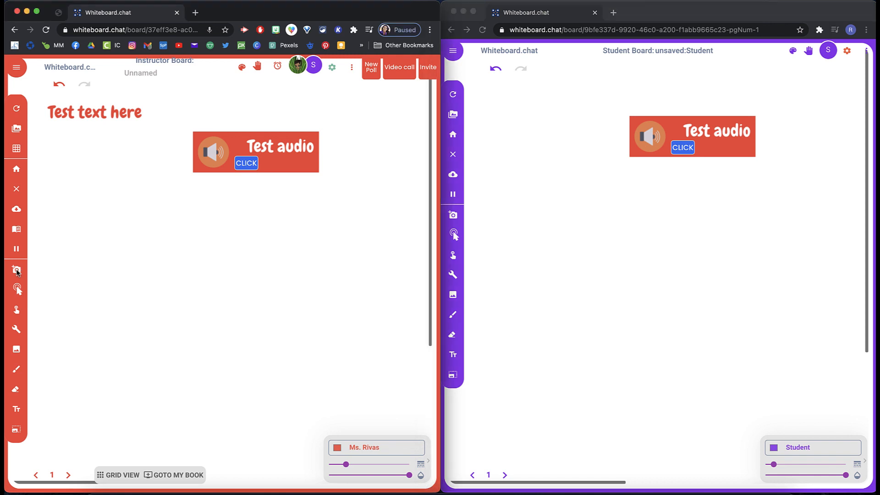
pyautogui.click(74, 290)
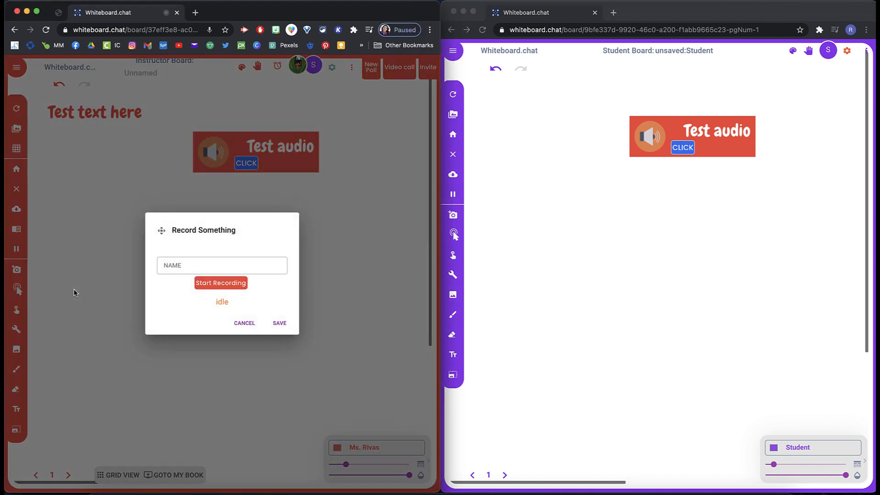
pyautogui.click(168, 266)
pyautogui.write('Test 2')
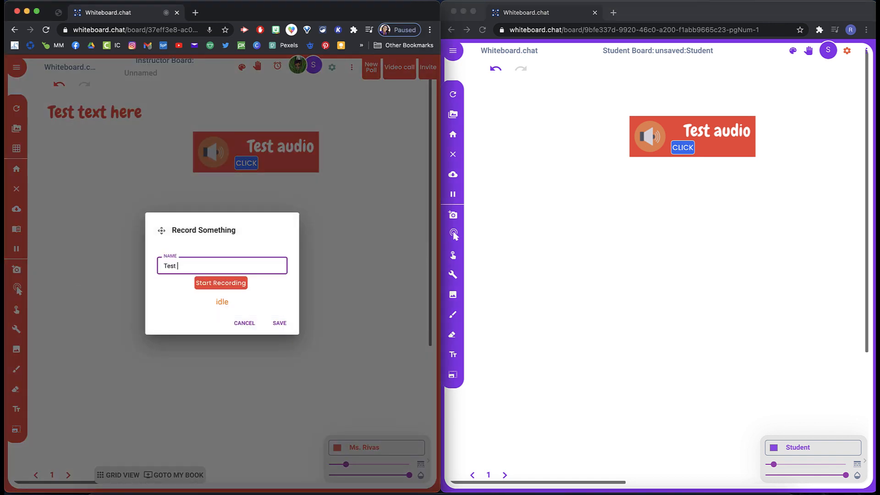
pyautogui.click(209, 282)
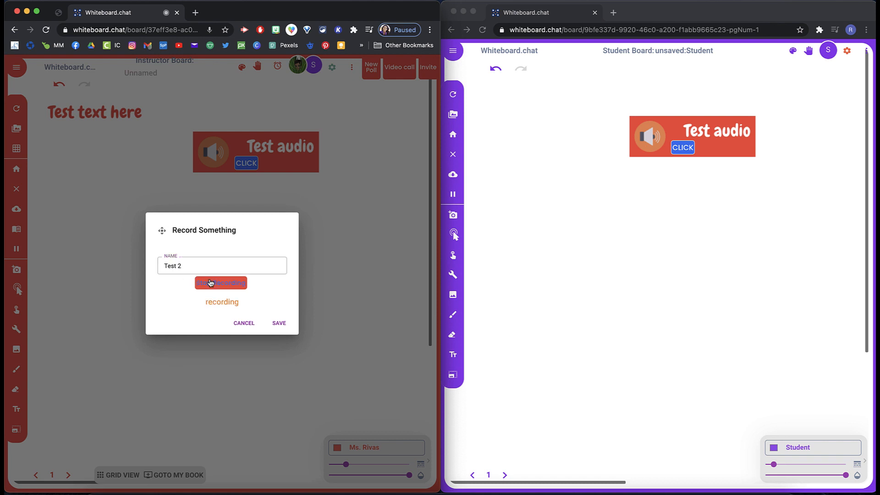
pyautogui.click(210, 283)
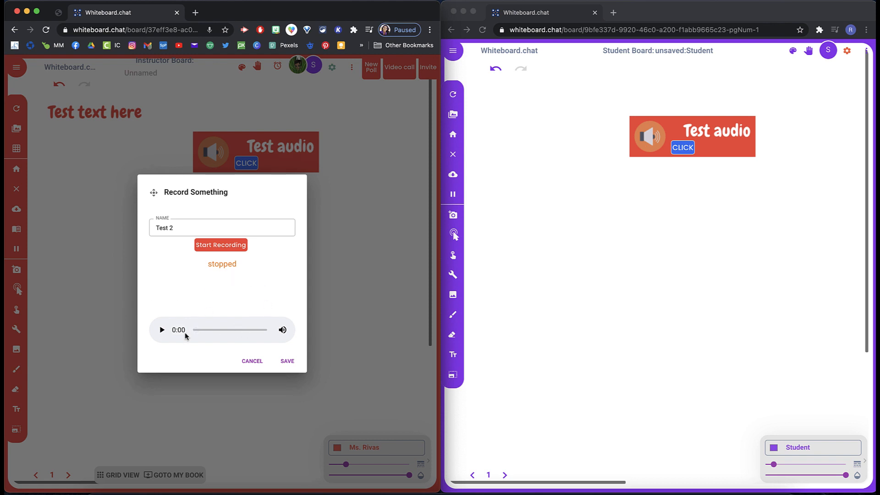
pyautogui.click(287, 362)
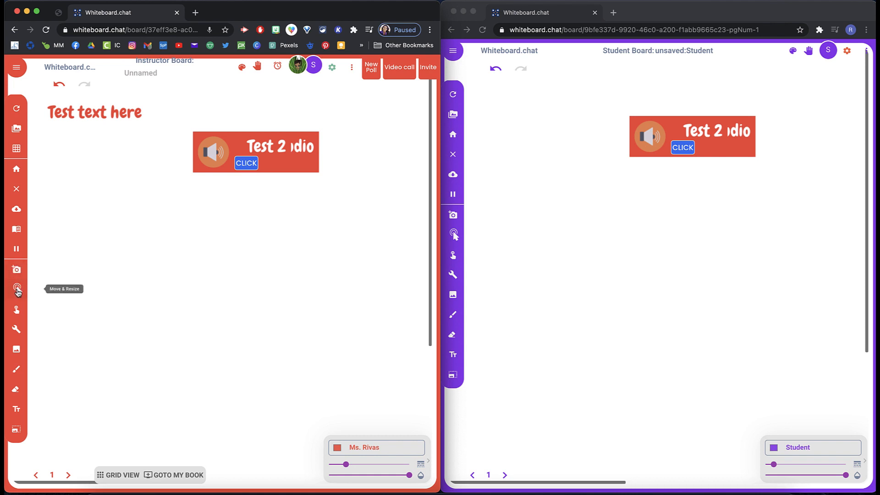
# Step: Move the 'Test text here' label to the middle of the instructor board
pyautogui.click(93, 110)
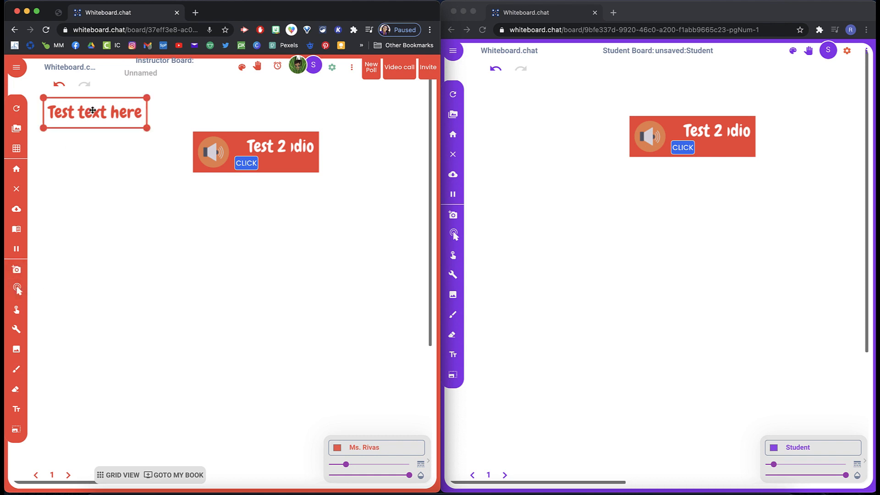
pyautogui.moveTo(93, 110); pyautogui.dragTo(227, 274)
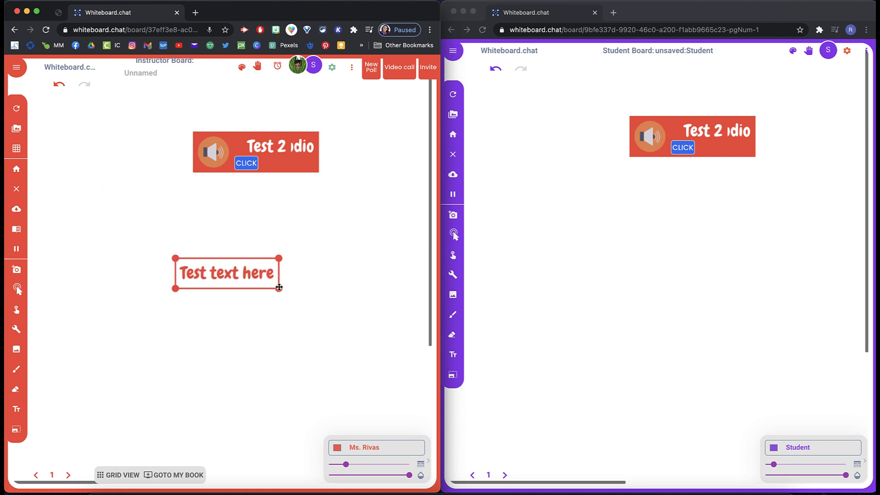
# Step: Enlarge the 'Test text here' label and move it to the upper-left corner of the instructor board
pyautogui.moveTo(279, 259)
pyautogui.mouseDown()
pyautogui.moveTo(320, 222)
pyautogui.moveTo(255, 265)
pyautogui.moveTo(324, 220)
pyautogui.moveTo(271, 246)
pyautogui.mouseUp()
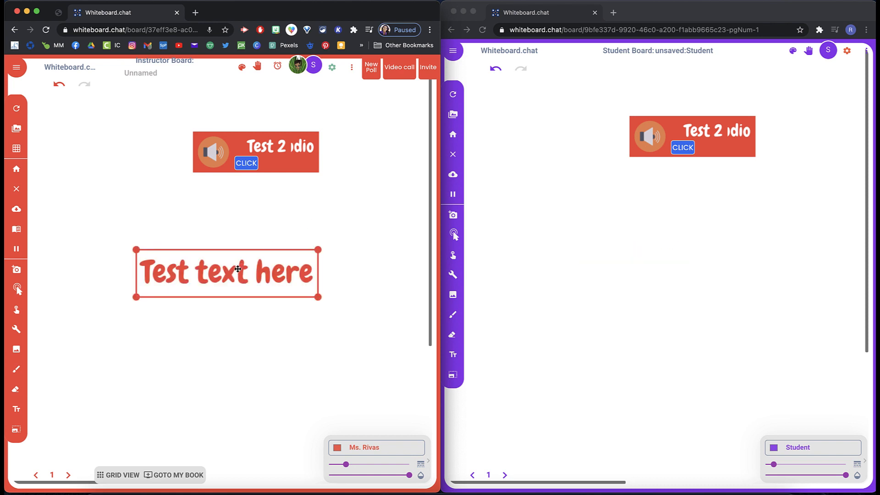
pyautogui.moveTo(237, 269); pyautogui.dragTo(129, 108)
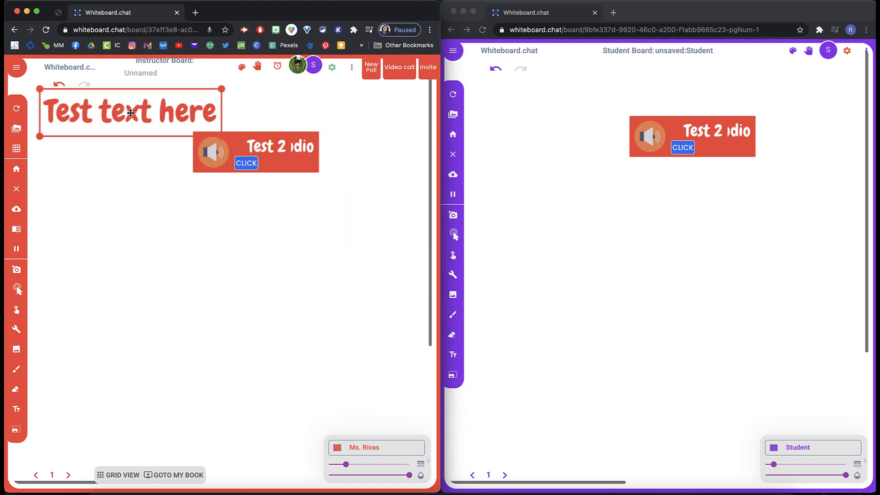
pyautogui.click(142, 197)
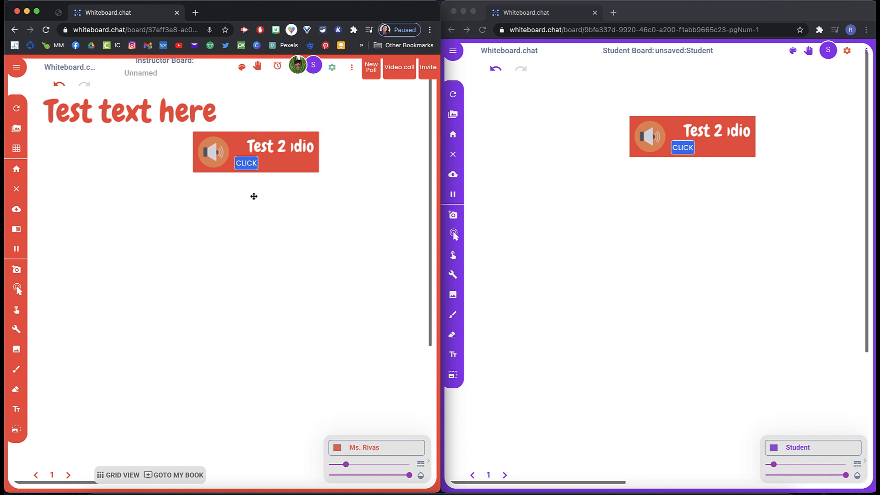
# Step: Refresh the instructor board and the student board
pyautogui.click(279, 160)
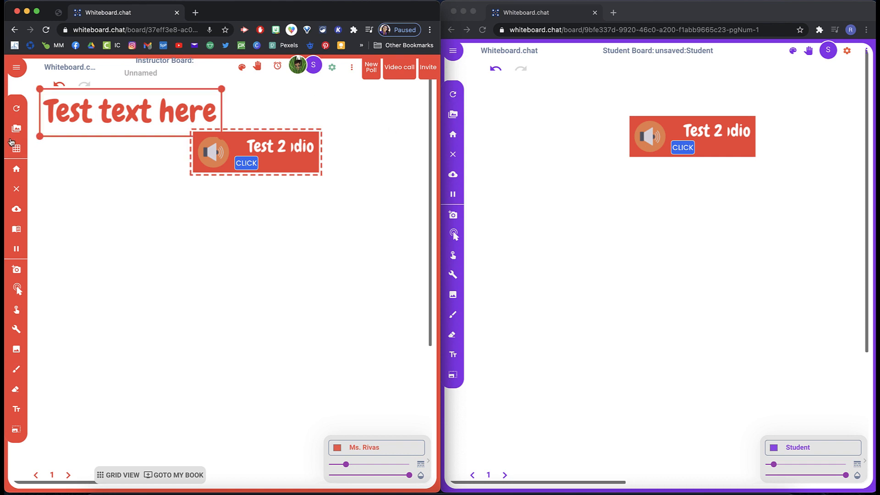
pyautogui.click(17, 110)
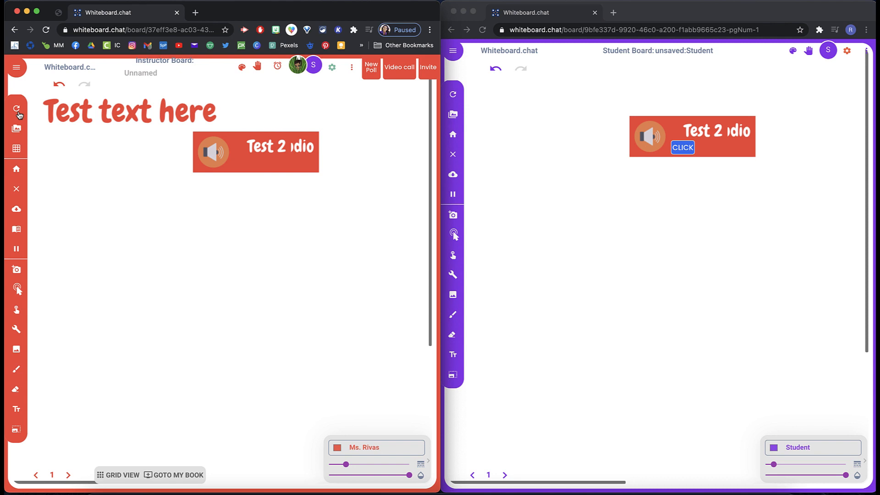
pyautogui.click(223, 156)
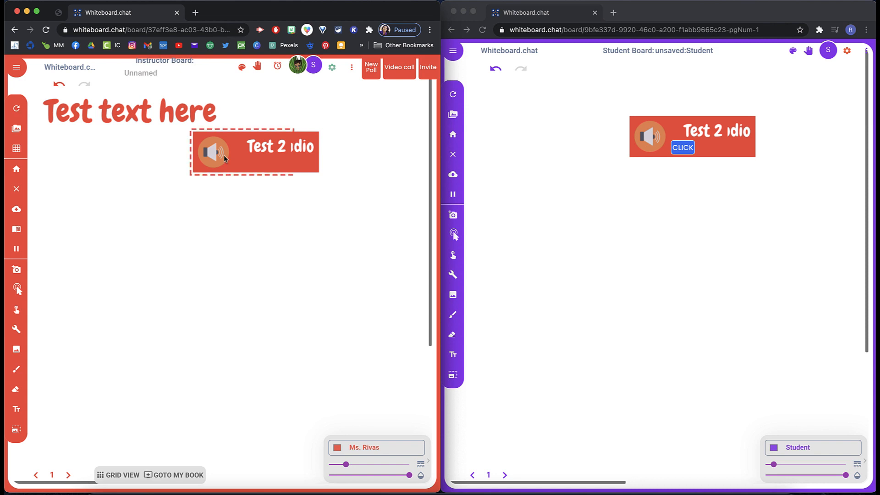
pyautogui.click(455, 96)
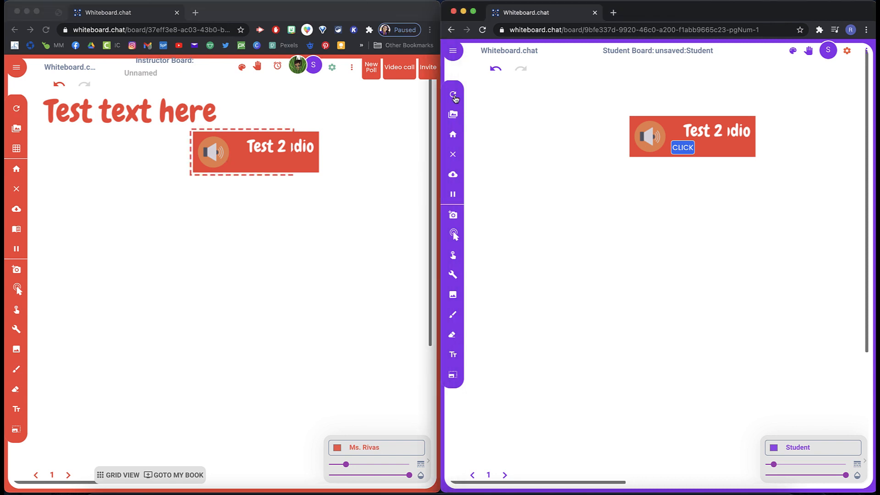
pyautogui.click(454, 96)
# Step: Move the 'Test text here' label to the left side of the instructor board, below the audio clip
pyautogui.click(149, 114)
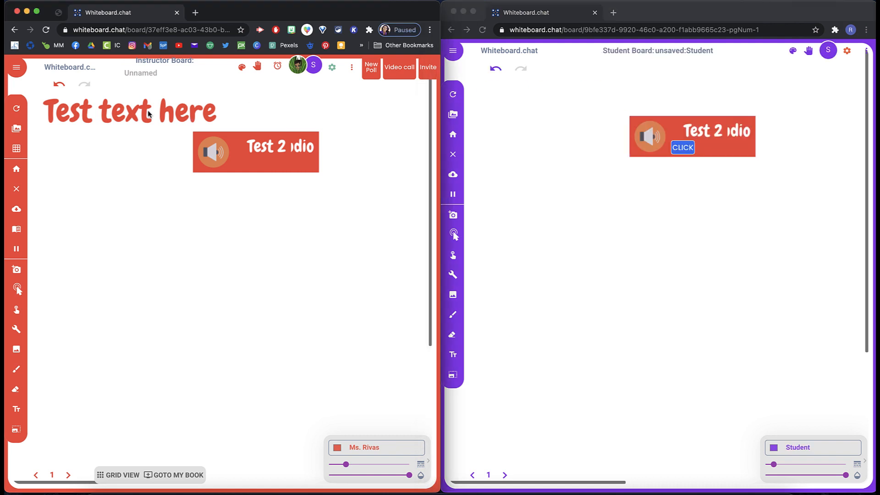
pyautogui.rightClick(149, 114)
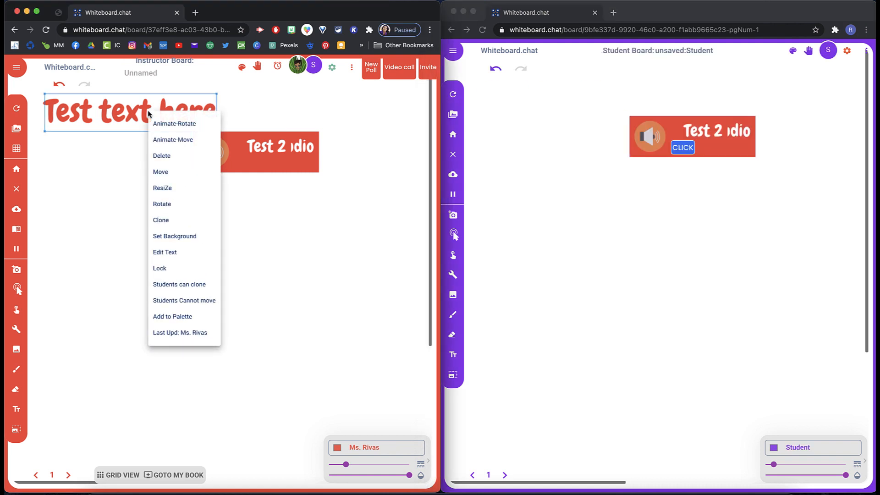
pyautogui.click(160, 172)
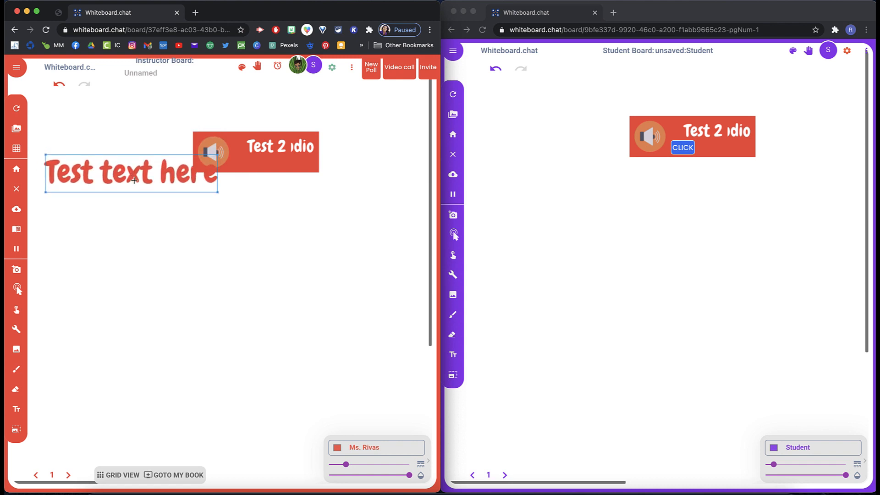
pyautogui.click(137, 226)
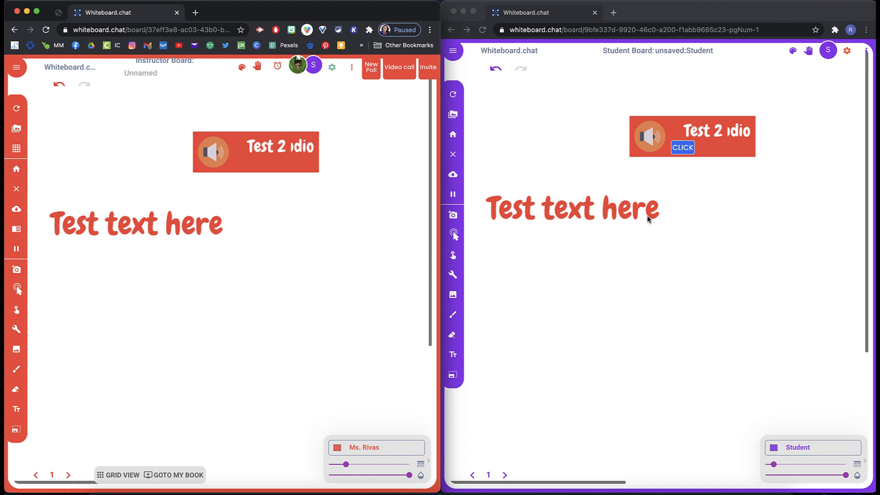
# Step: With the Select tool, delete both the Test 2 and Test audio clips, then refresh the student board
pyautogui.click(239, 163)
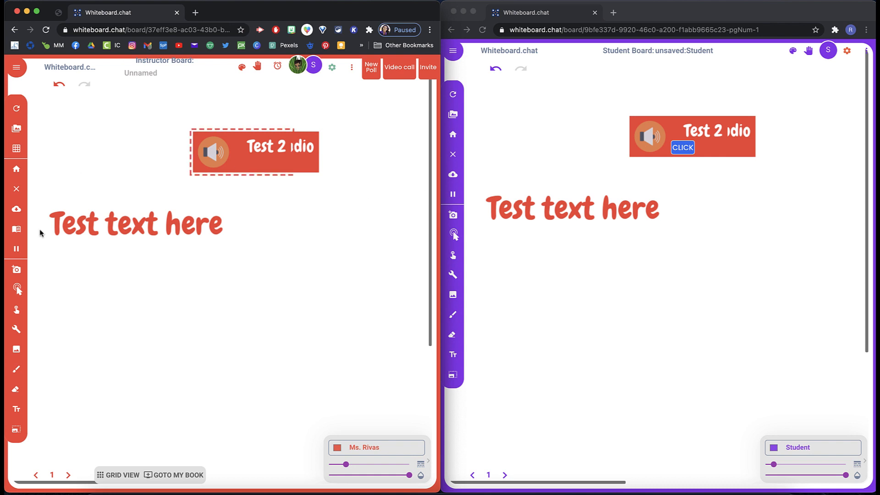
pyautogui.click(27, 330)
pyautogui.click(14, 312)
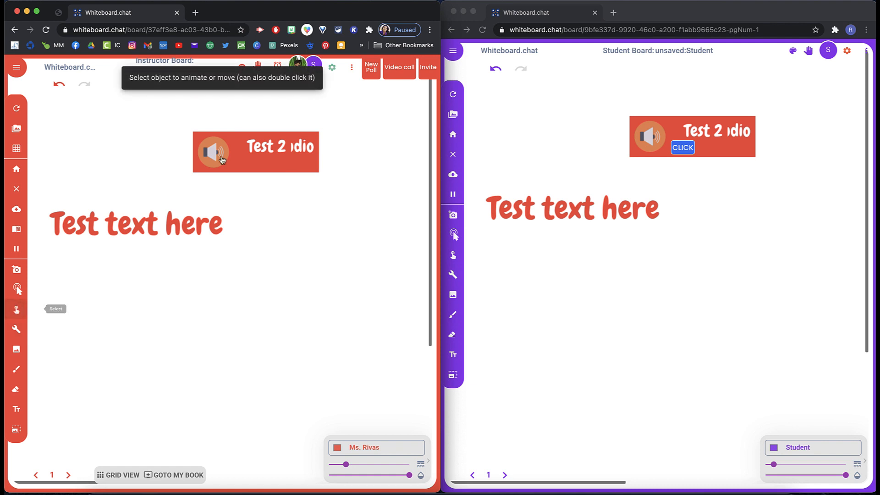
pyautogui.click(238, 164)
pyautogui.click(242, 160)
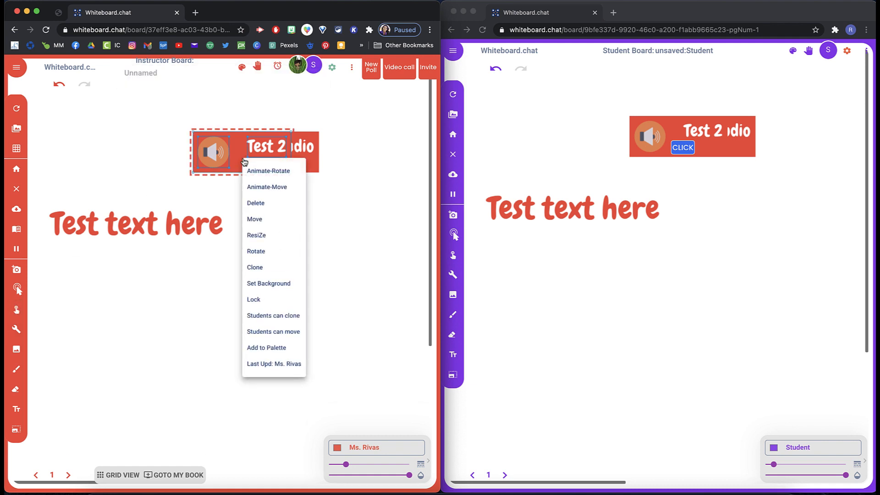
pyautogui.click(255, 207)
pyautogui.click(243, 173)
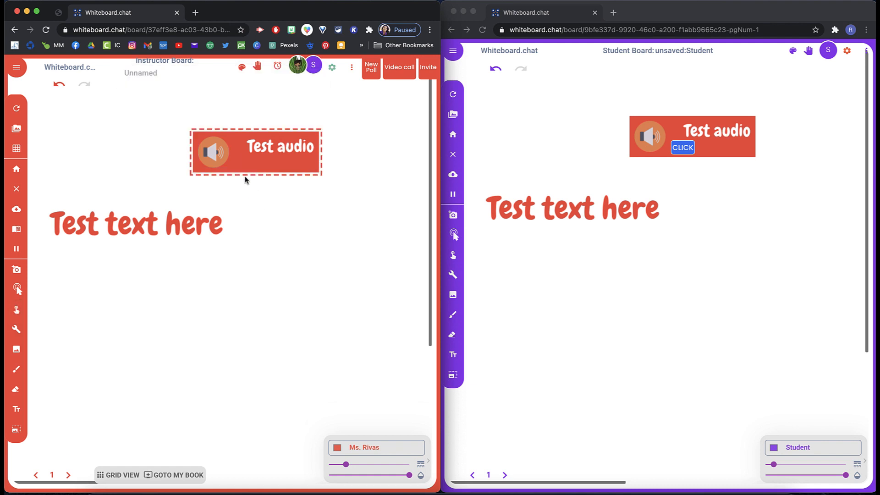
pyautogui.click(240, 161)
pyautogui.click(255, 207)
pyautogui.click(567, 164)
pyautogui.click(456, 97)
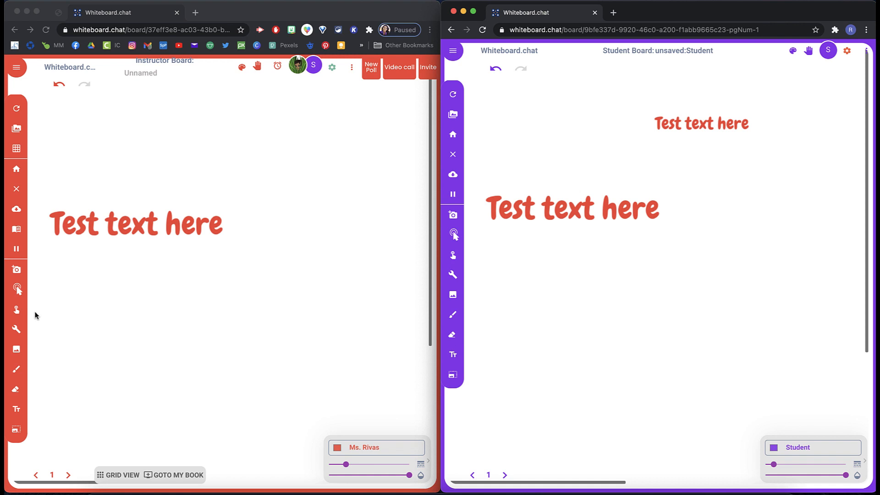
# Step: Clone the 'Test text here' label and place the copy above and to the right of the original
pyautogui.click(17, 289)
pyautogui.click(140, 224)
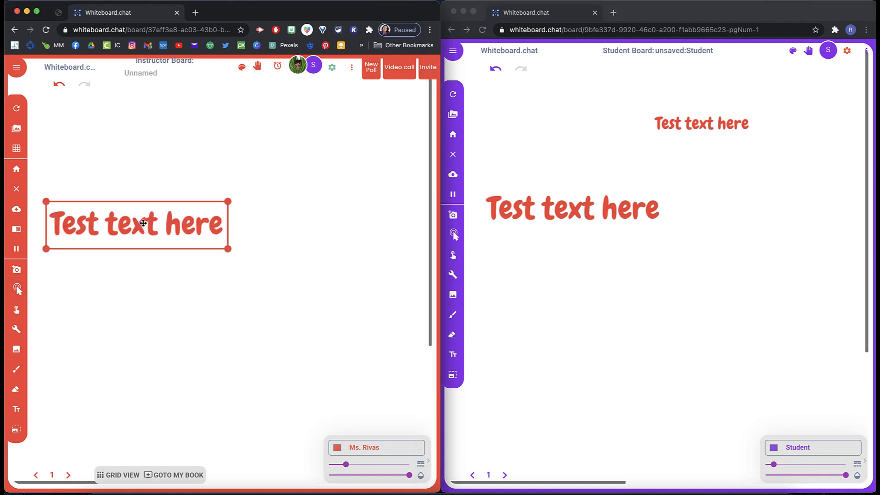
pyautogui.click(20, 311)
pyautogui.click(123, 239)
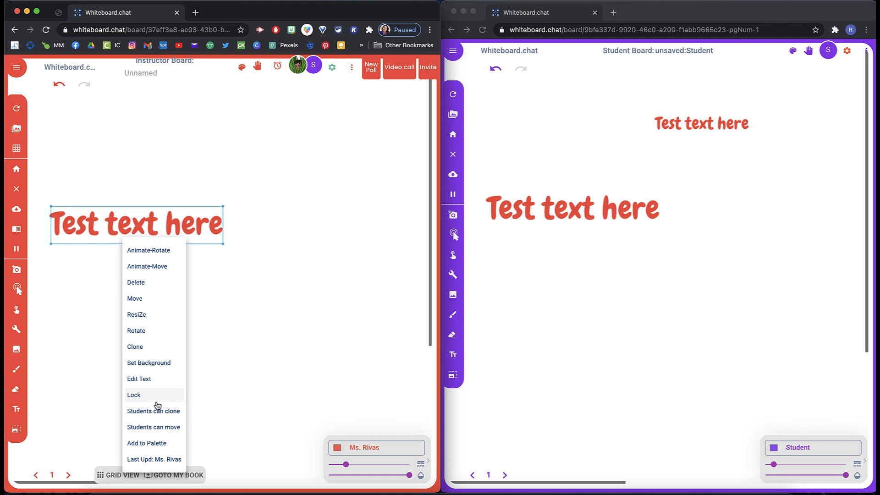
pyautogui.click(155, 350)
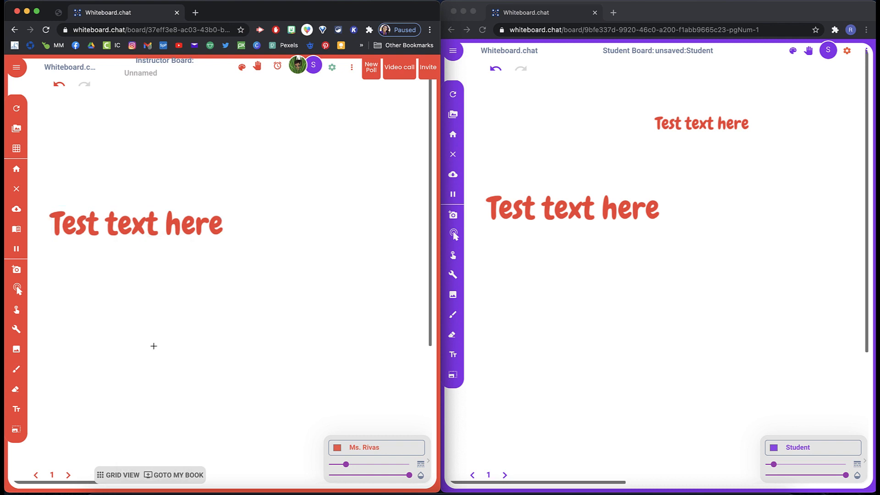
pyautogui.moveTo(137, 228); pyautogui.dragTo(215, 186)
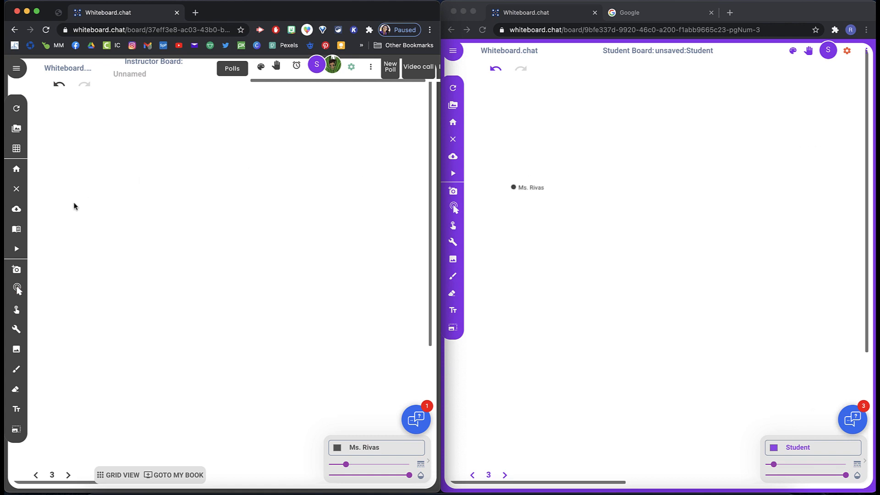
# Step: On page 3, give the drawn star an Animate-Move path toward the lower right
pyautogui.moveTo(127, 194)
pyautogui.mouseDown()
pyautogui.moveTo(138, 158)
pyautogui.moveTo(157, 175)
pyautogui.moveTo(177, 131)
pyautogui.moveTo(128, 195)
pyautogui.mouseUp()
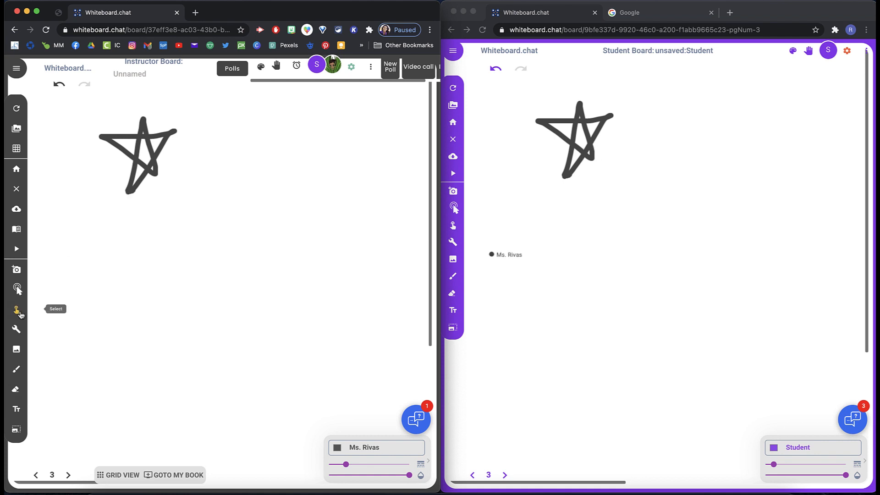
pyautogui.click(18, 311)
pyautogui.click(154, 159)
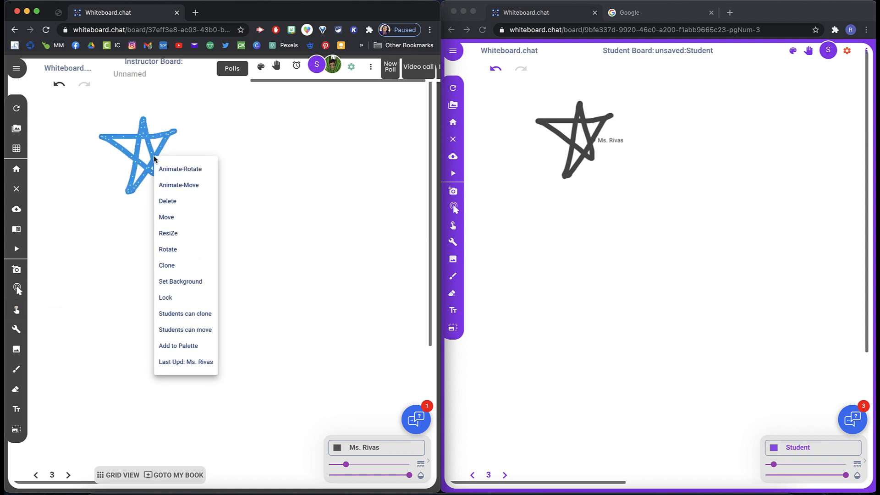
pyautogui.click(179, 186)
pyautogui.moveTo(160, 185)
pyautogui.mouseDown()
pyautogui.moveTo(277, 209)
pyautogui.moveTo(274, 279)
pyautogui.moveTo(196, 328)
pyautogui.moveTo(334, 358)
pyautogui.mouseUp()
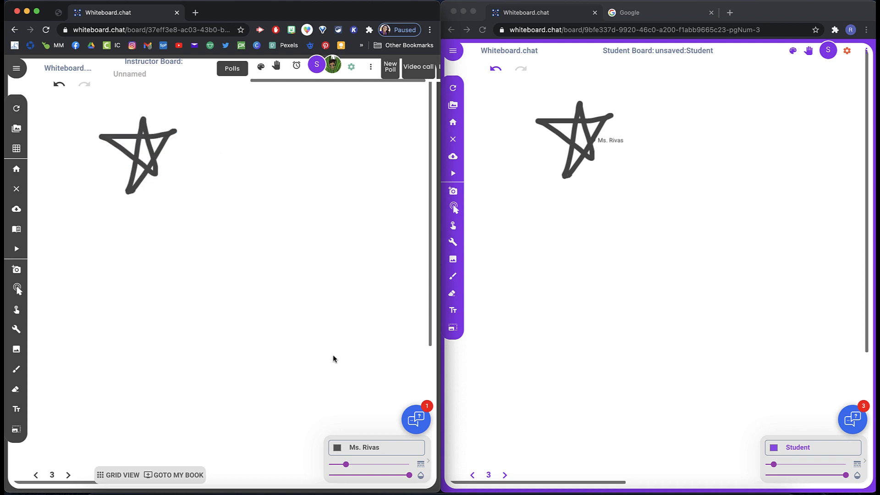
# Step: Play and pause the star's move animation on the instructor and student boards
pyautogui.click(17, 251)
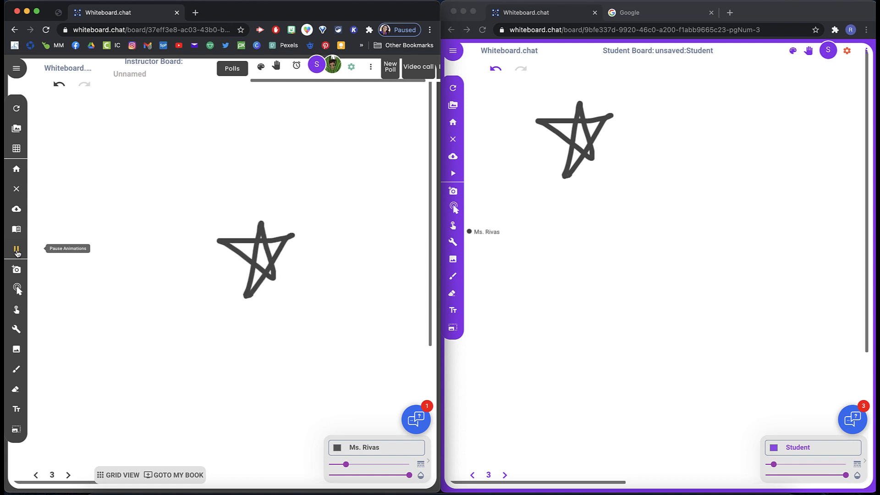
pyautogui.click(17, 251)
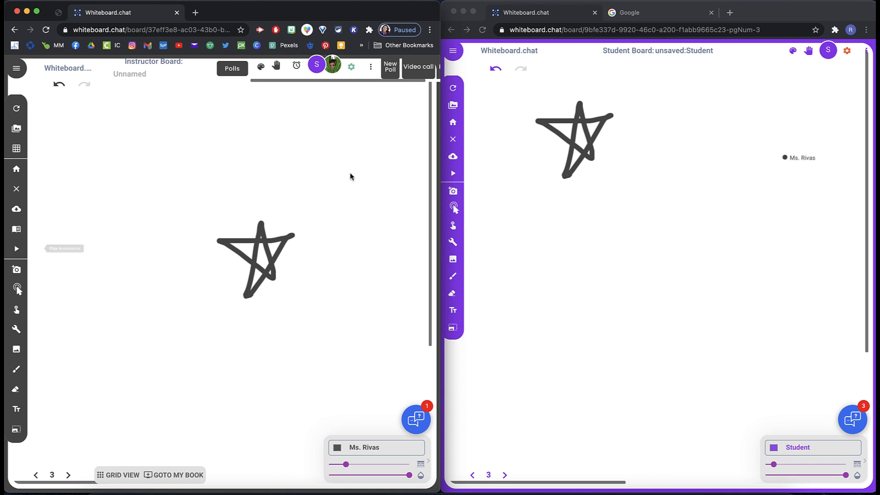
pyautogui.click(454, 176)
pyautogui.click(454, 176)
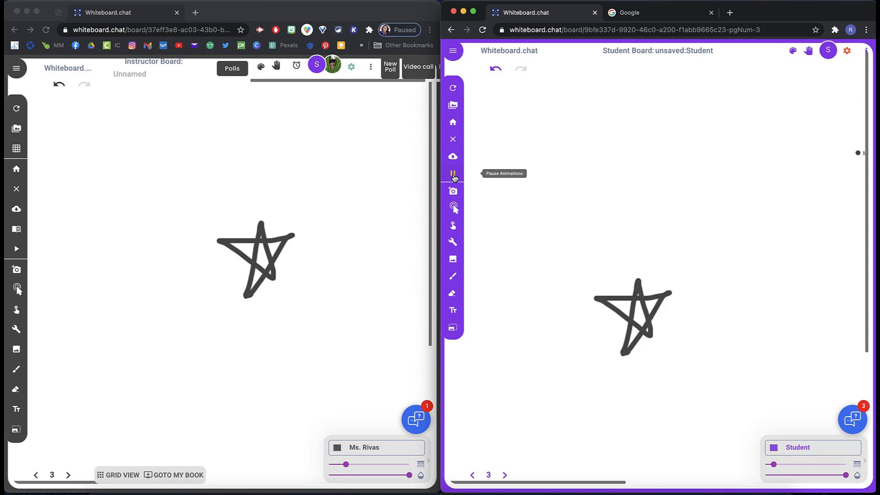
pyautogui.click(455, 176)
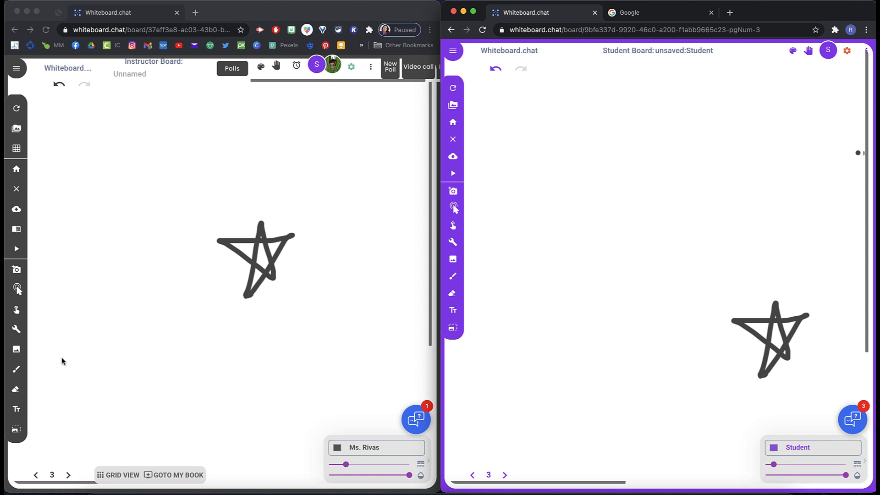
# Step: Add an Animate-Rotate animation to the star with the Select tool
pyautogui.click(16, 312)
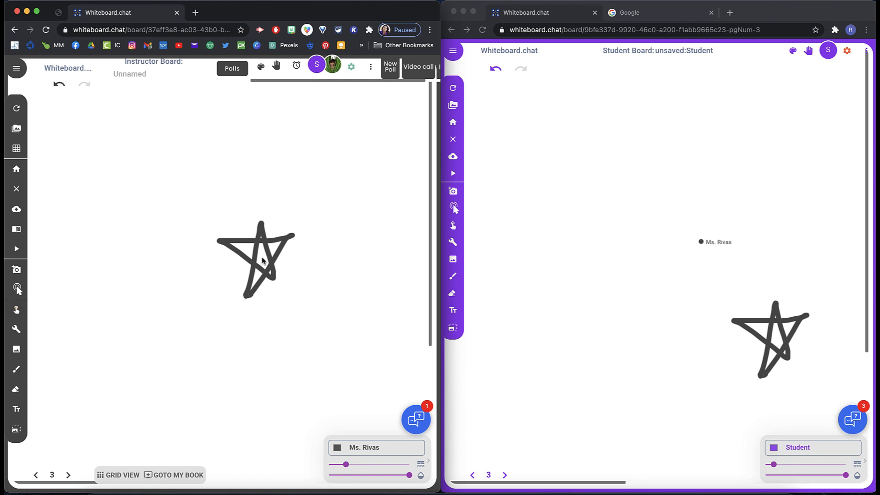
pyautogui.click(16, 311)
pyautogui.click(255, 264)
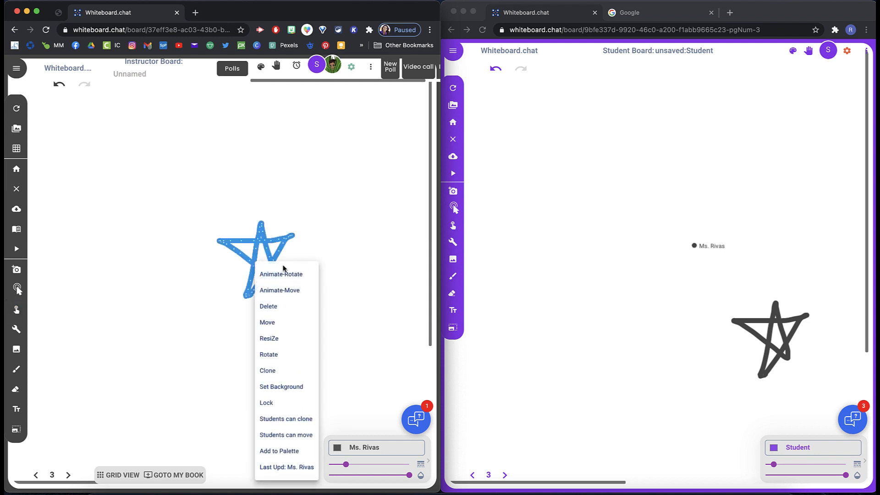
pyautogui.click(281, 274)
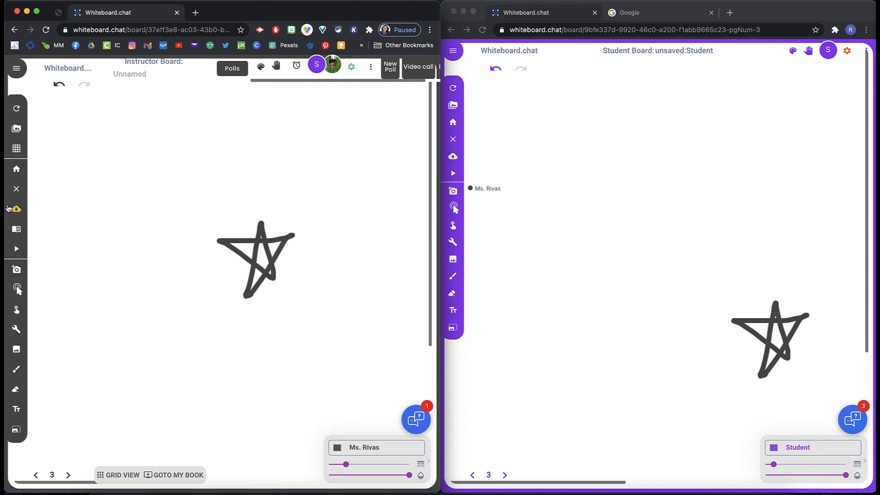
# Step: Play, pause and replay the star's animations on the instructor board
pyautogui.click(16, 250)
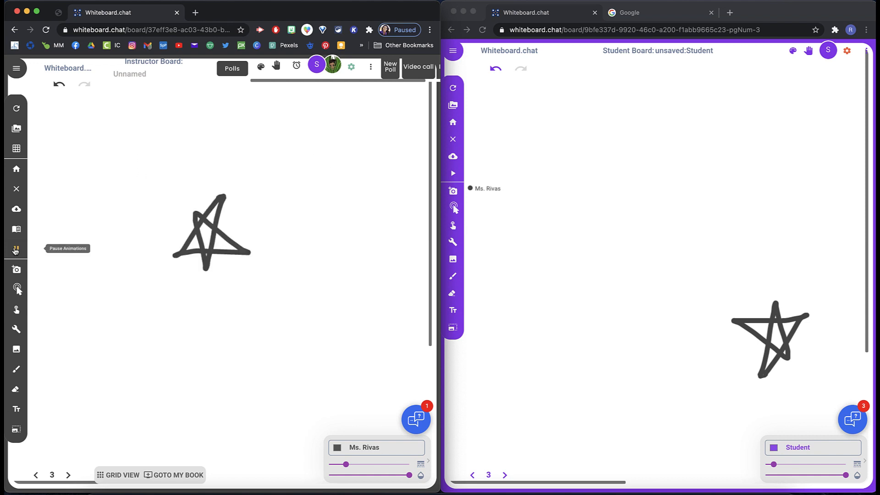
pyautogui.click(15, 249)
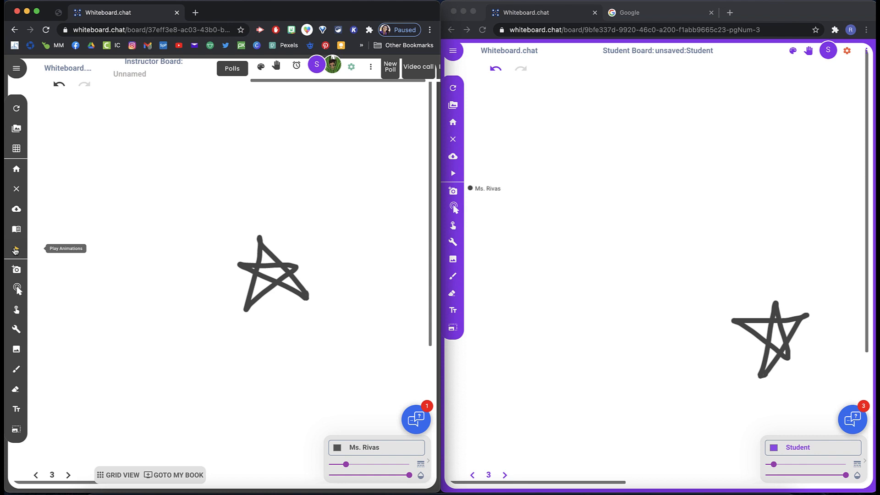
pyautogui.click(15, 250)
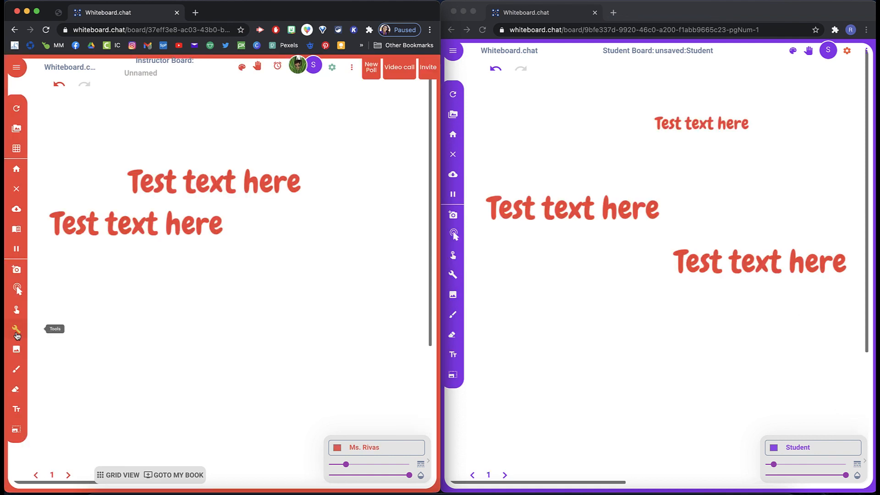
# Step: Draw a horizontal arrow below the text lines with the Arrow tool
pyautogui.click(17, 335)
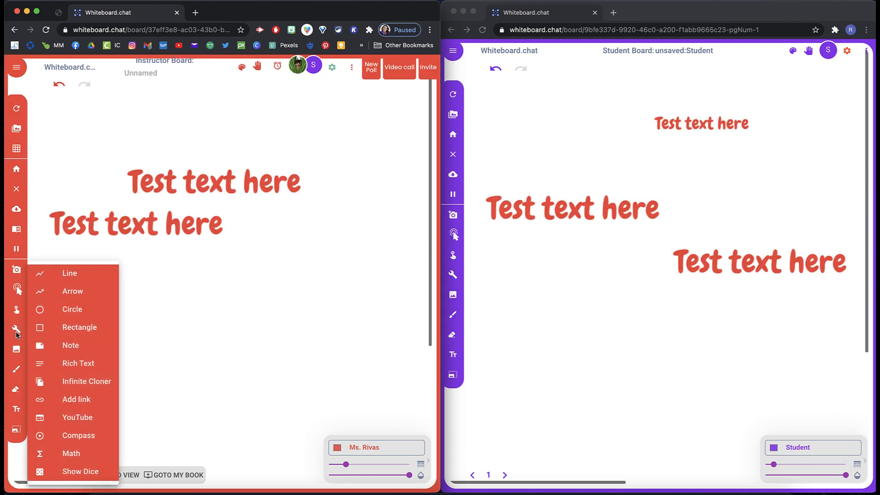
pyautogui.click(79, 294)
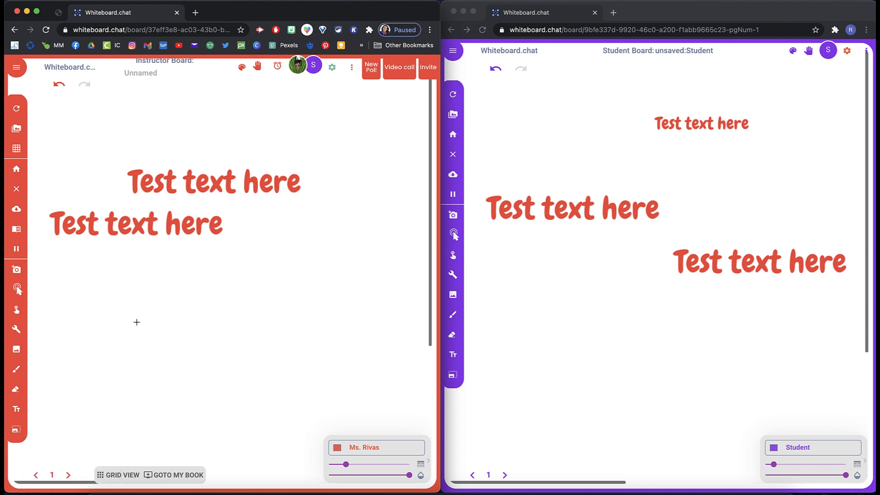
pyautogui.moveTo(137, 323); pyautogui.dragTo(274, 317)
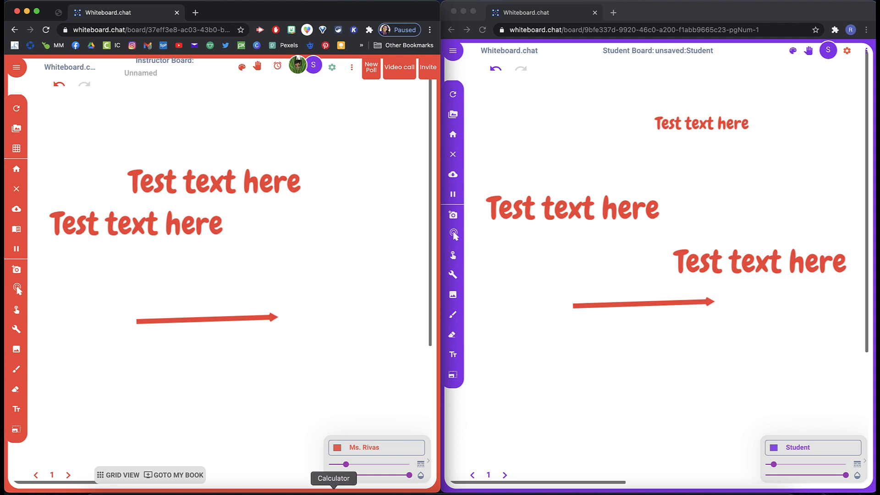
# Step: Set the drawing colour to pink #FDA1FF and close the colour palette
pyautogui.click(242, 72)
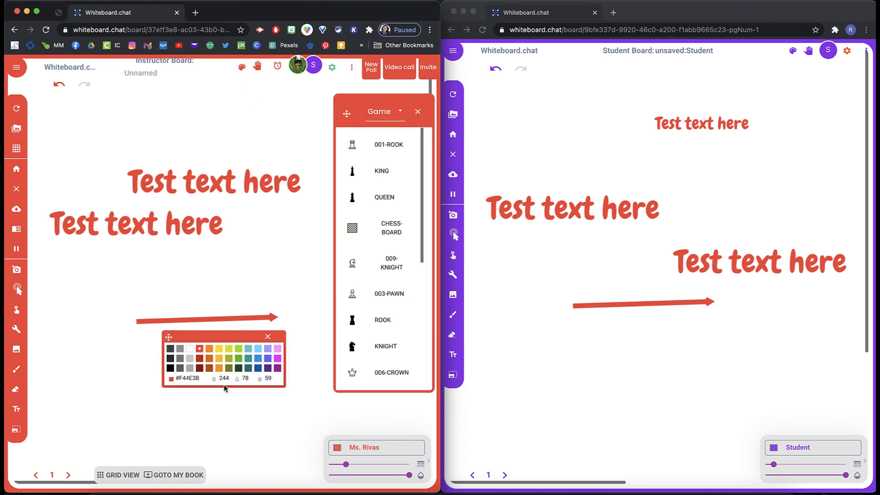
pyautogui.click(268, 368)
pyautogui.click(268, 368)
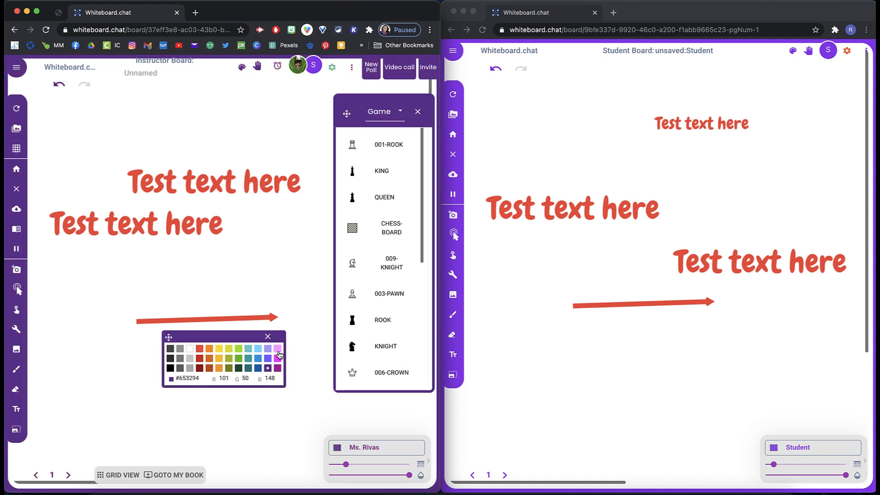
pyautogui.click(278, 350)
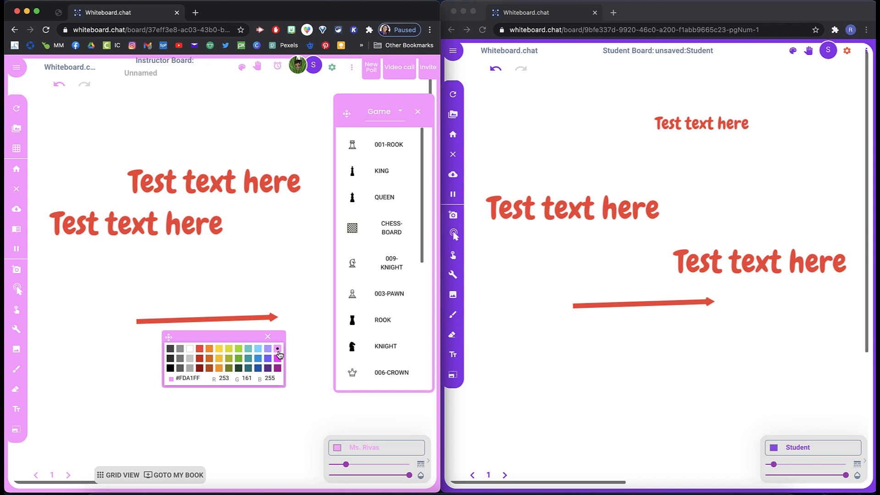
pyautogui.click(268, 337)
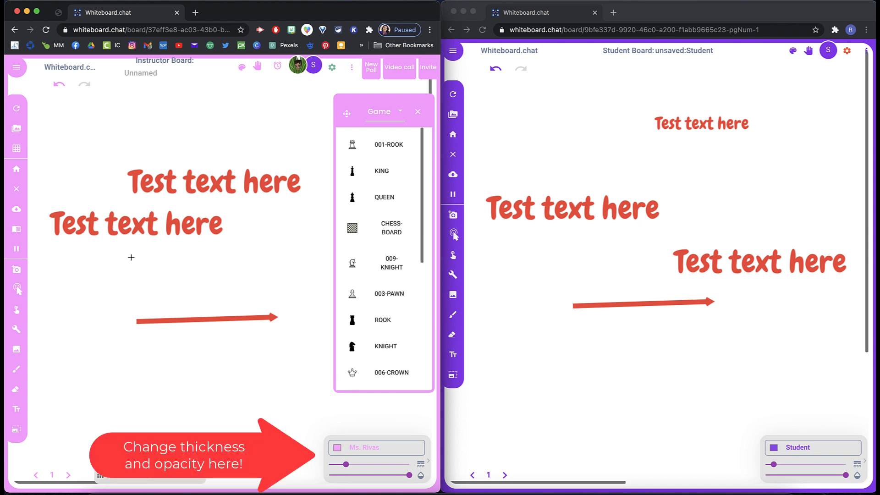
# Step: Draw a pink arrow above the red arrow and close the objects panel
pyautogui.moveTo(136, 273); pyautogui.dragTo(255, 256)
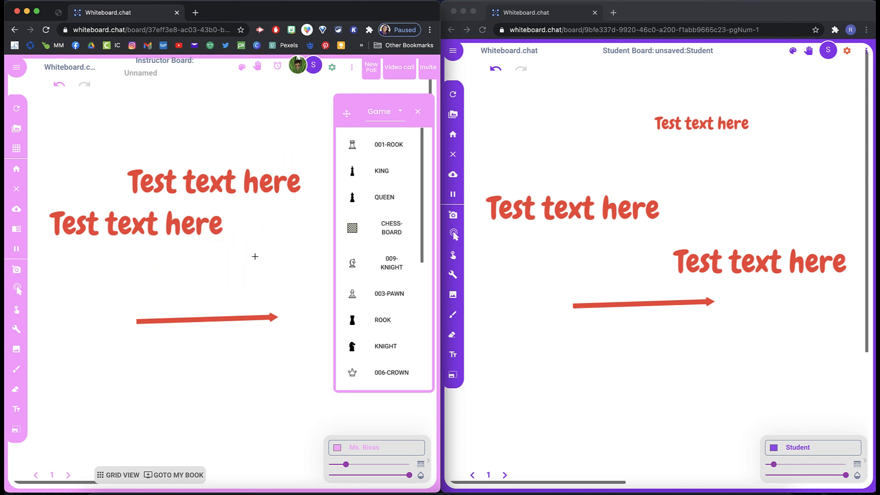
pyautogui.click(416, 113)
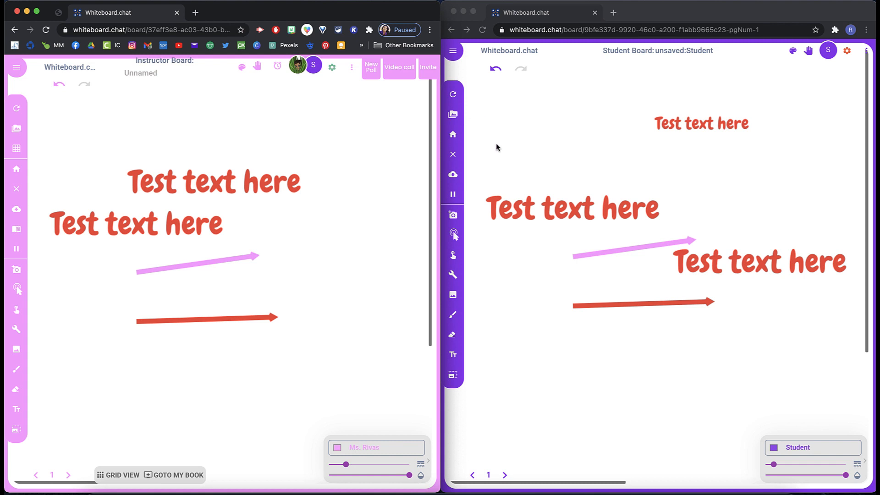
# Step: Place a 'The Sum Of' (Σ) symbol from the Math object library in the lower left of the board
pyautogui.click(241, 68)
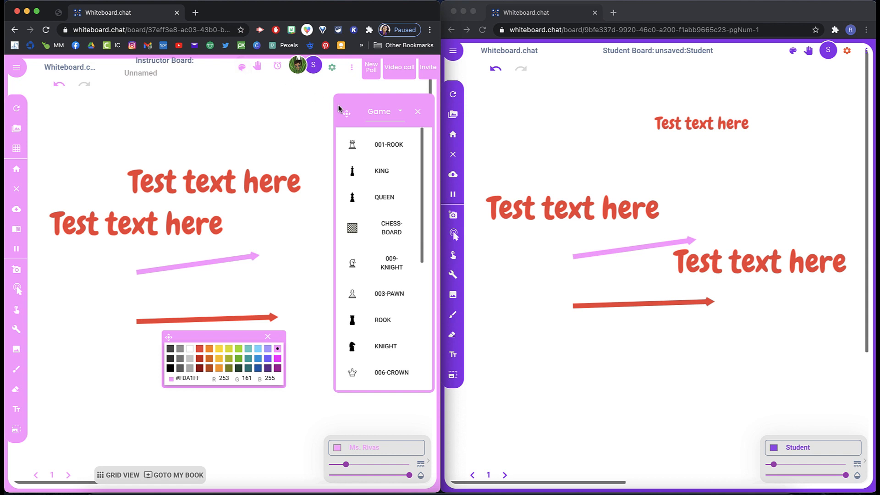
pyautogui.click(397, 121)
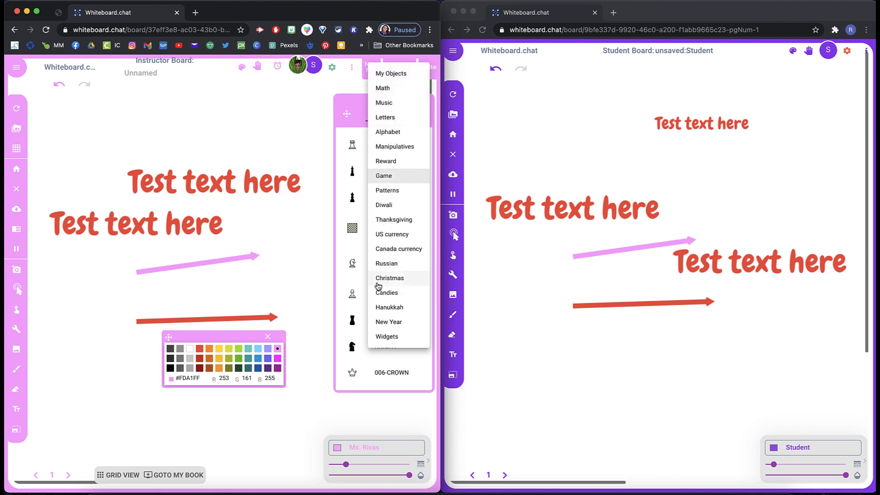
pyautogui.click(392, 91)
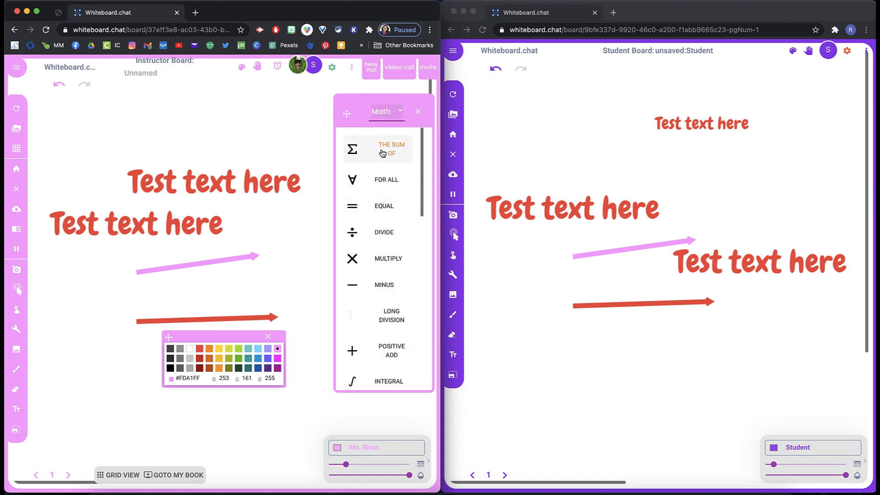
pyautogui.click(383, 153)
pyautogui.click(79, 386)
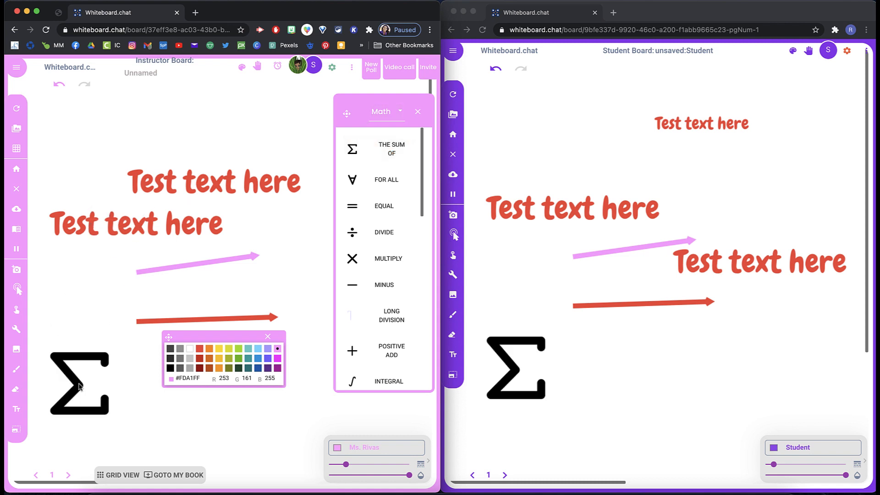
# Step: Drag a Thousand Block from the Manipulatives library onto the board's upper left
pyautogui.click(385, 119)
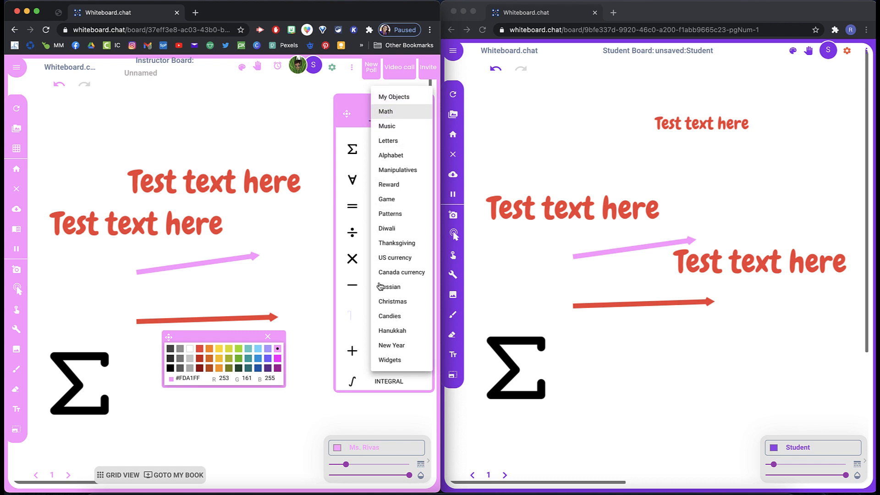
pyautogui.click(402, 170)
pyautogui.moveTo(351, 238); pyautogui.dragTo(99, 156)
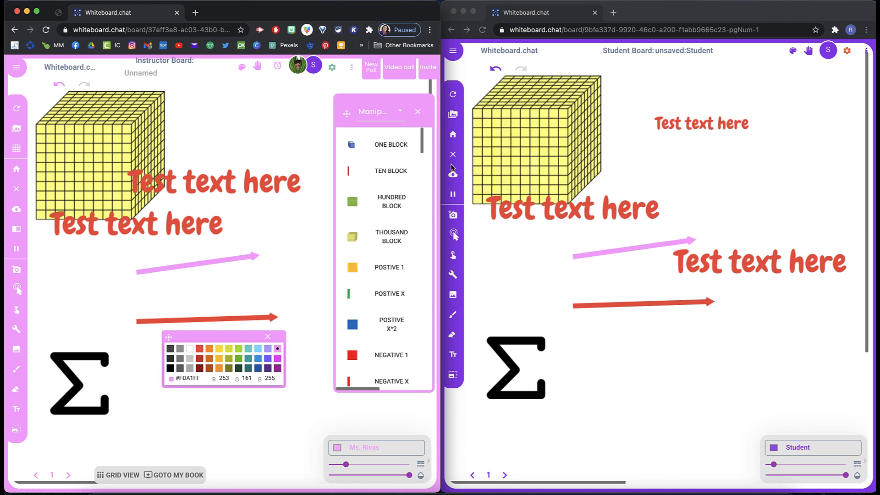
# Step: Drag a Santa Hat from the Christmas library next to the pink arrow, then close the library and palette
pyautogui.click(399, 111)
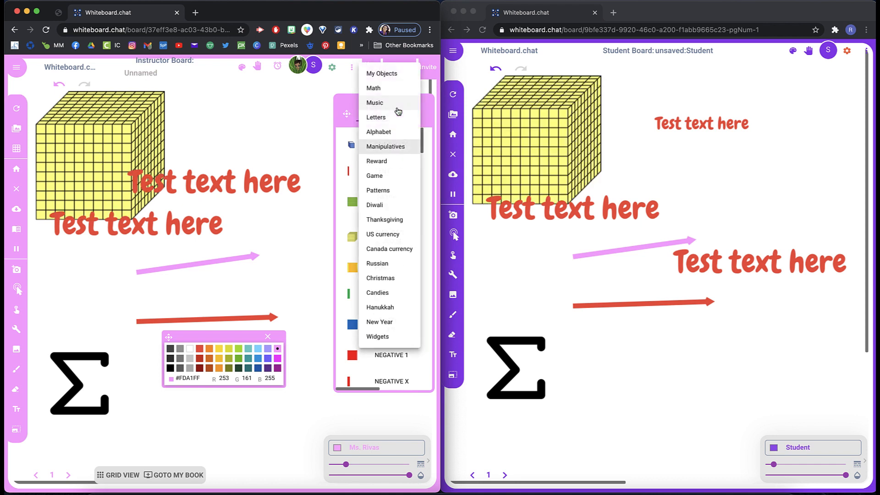
pyautogui.click(383, 278)
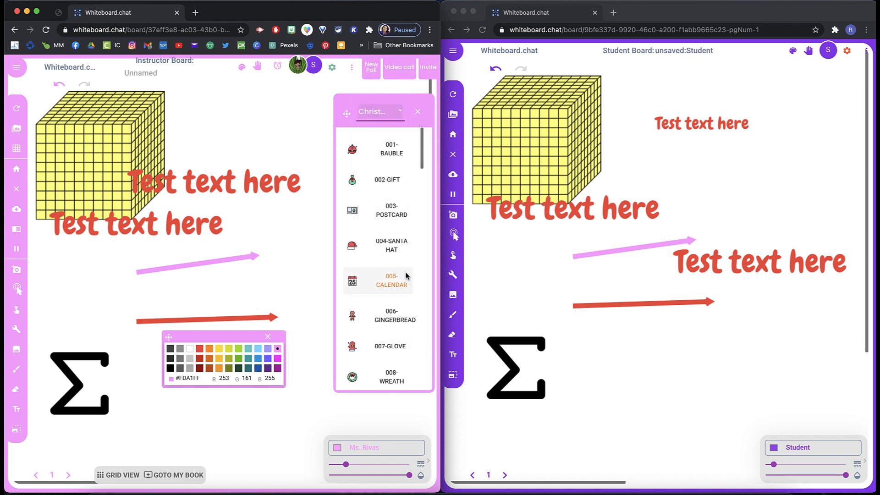
pyautogui.click(402, 248)
pyautogui.moveTo(402, 248); pyautogui.dragTo(300, 252)
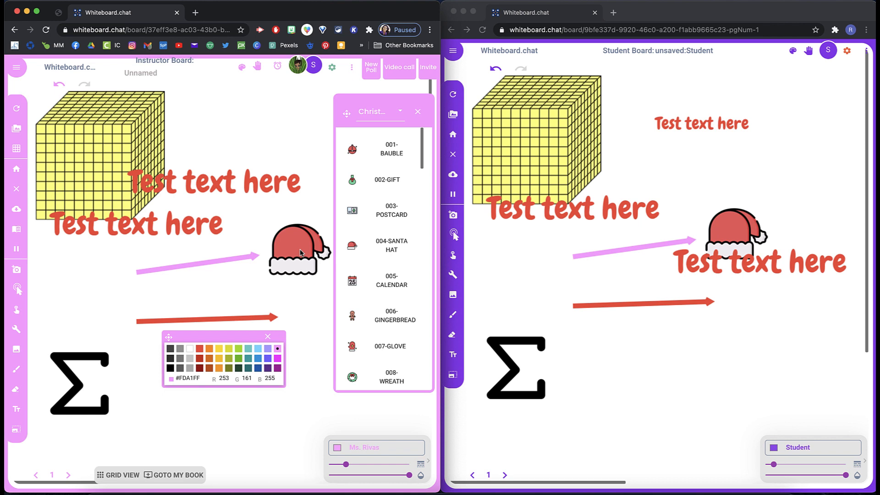
pyautogui.click(418, 113)
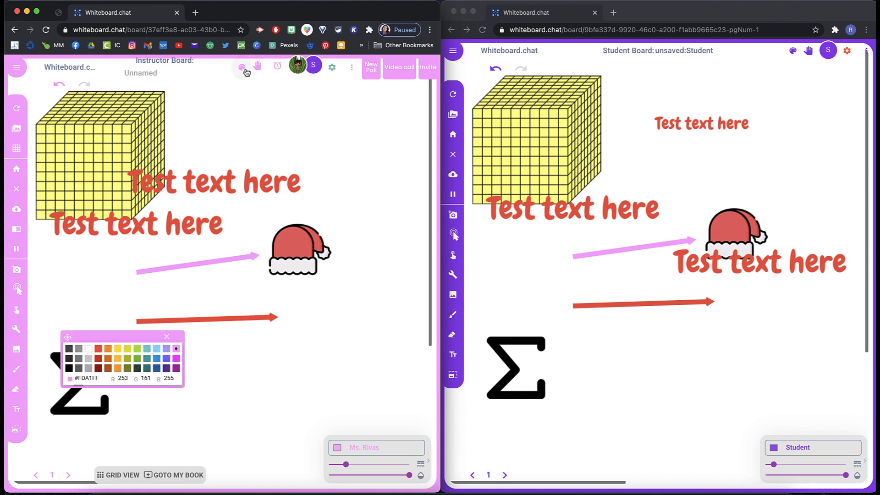
pyautogui.click(167, 337)
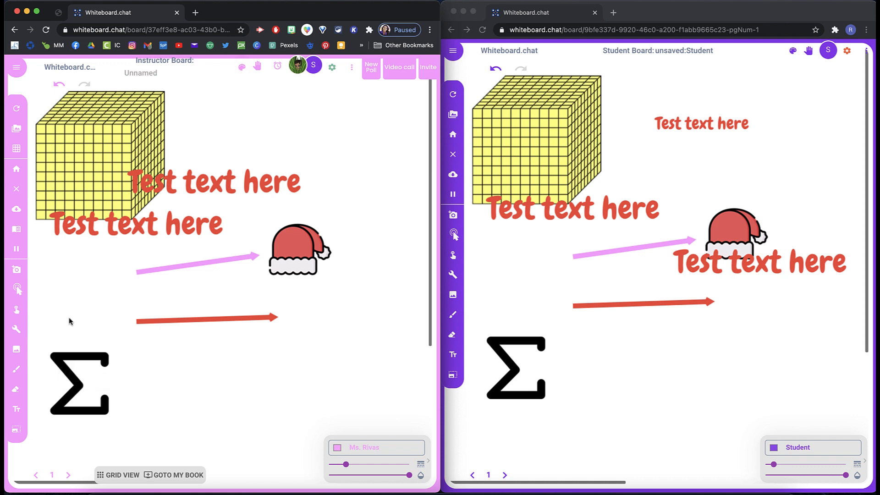
pyautogui.click(18, 331)
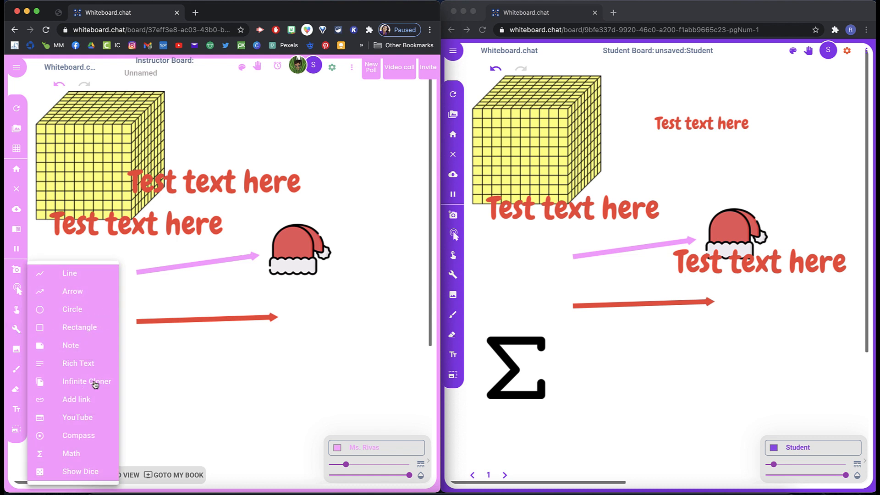
pyautogui.click(80, 370)
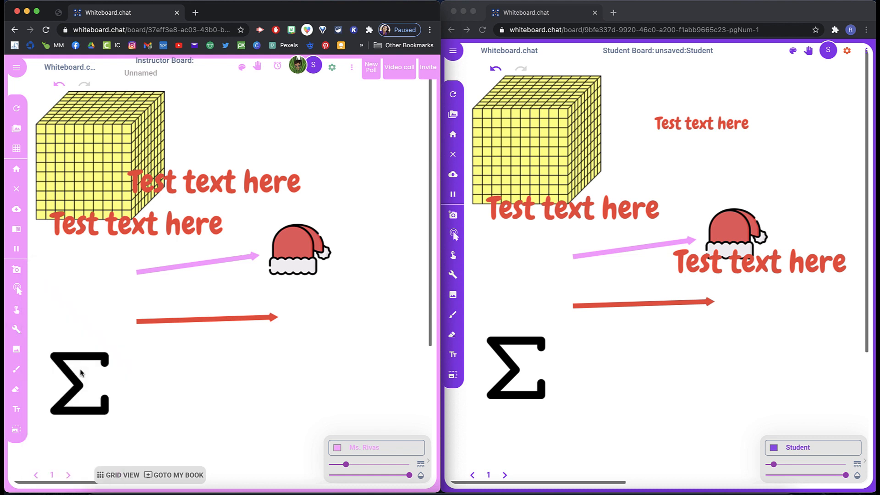
pyautogui.click(181, 353)
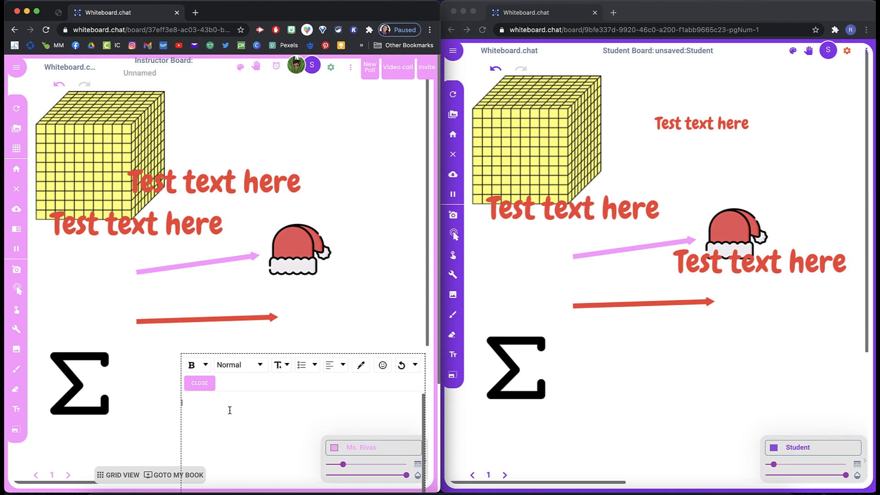
pyautogui.click(287, 365)
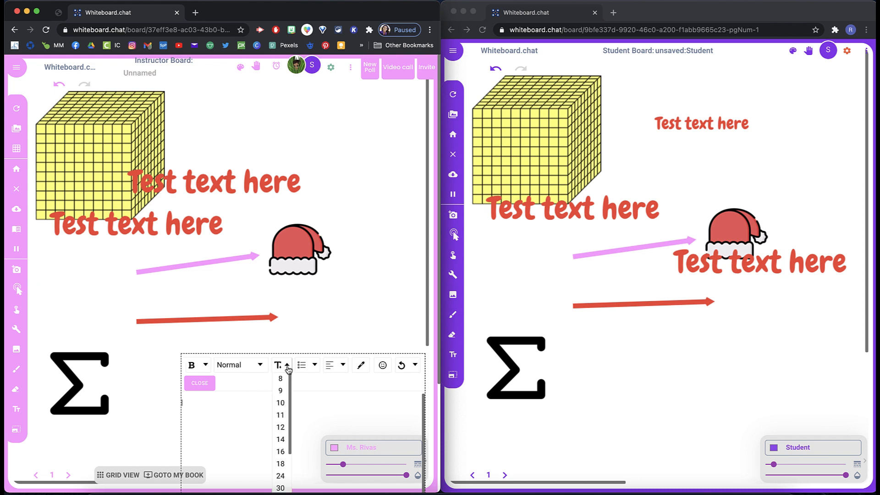
pyautogui.click(284, 344)
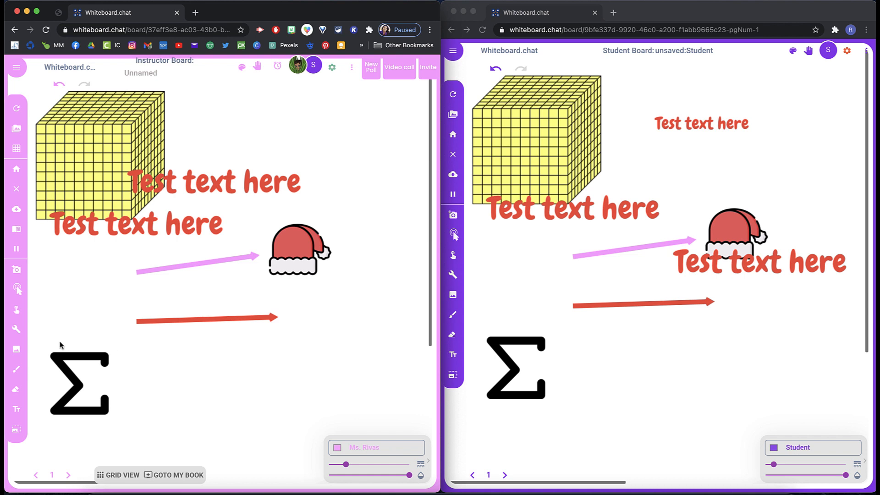
# Step: Use Infinite Cloner to clone the pink arrow toward the top and the Santa Hat down to its lower right
pyautogui.click(17, 332)
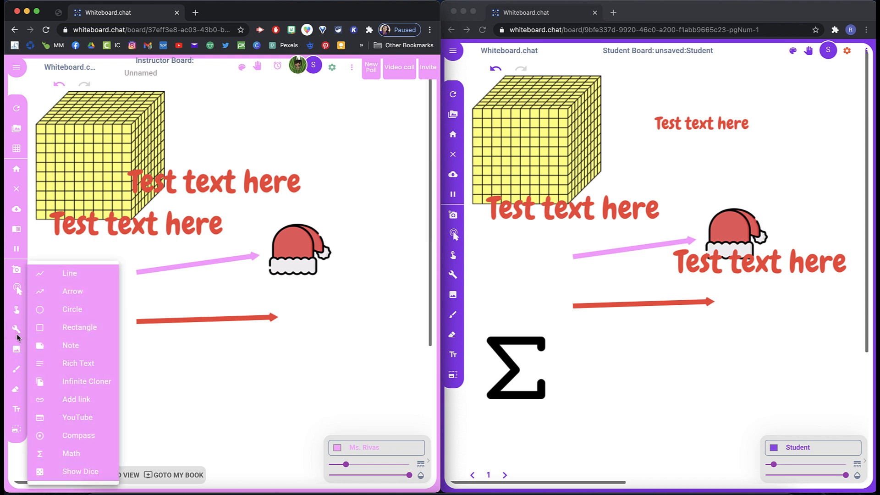
pyautogui.click(82, 386)
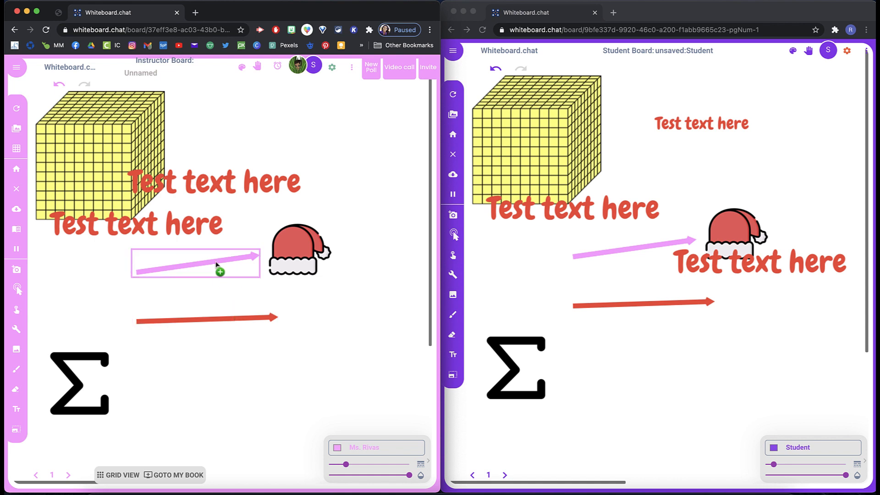
pyautogui.moveTo(216, 264)
pyautogui.mouseDown()
pyautogui.moveTo(304, 193)
pyautogui.moveTo(320, 163)
pyautogui.moveTo(324, 114)
pyautogui.mouseUp()
pyautogui.moveTo(301, 254); pyautogui.dragTo(349, 292)
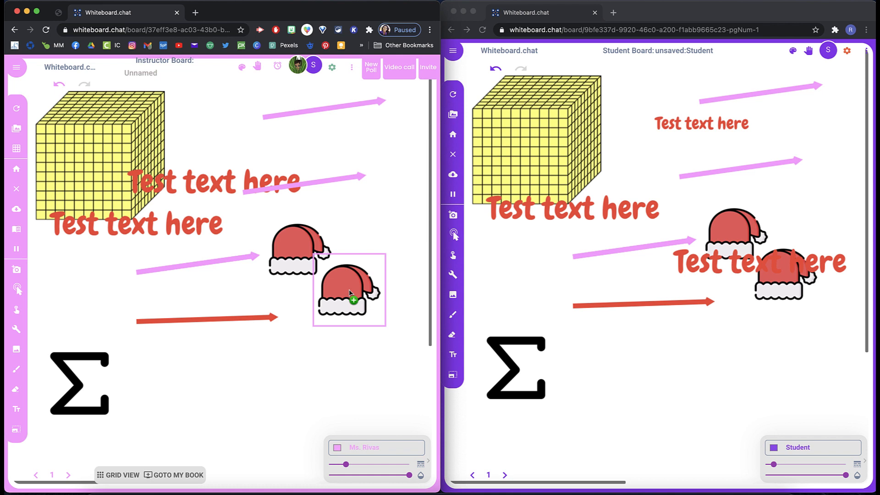
# Step: Open the cloned Santa Hat's object options with the Select tool
pyautogui.click(15, 310)
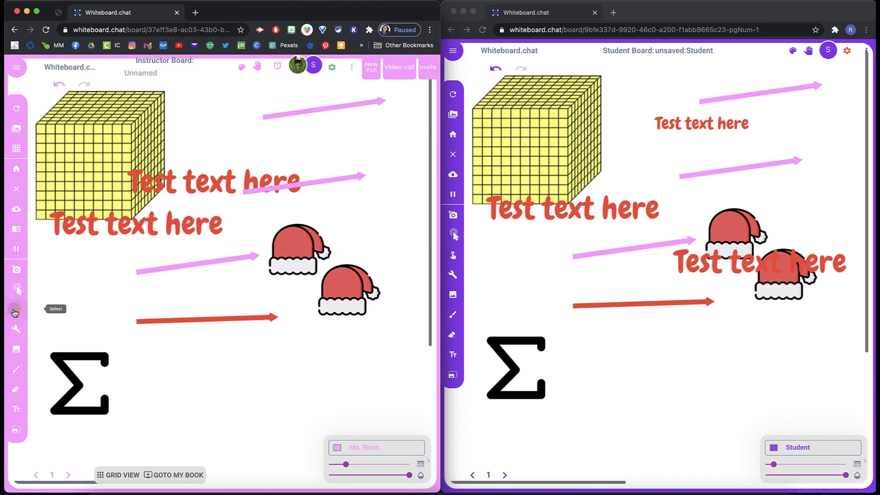
pyautogui.rightClick(340, 287)
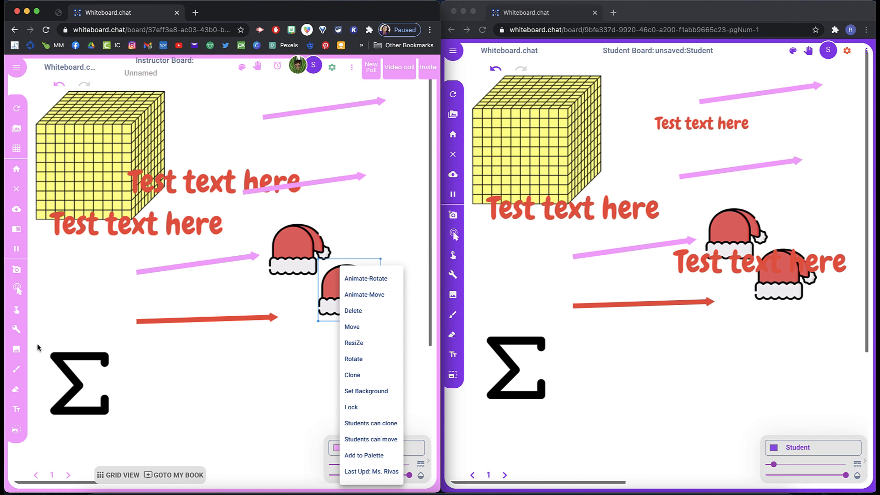
# Step: Draw an arc with the Compass tool centred on the Thousand Block
pyautogui.click(18, 336)
pyautogui.click(17, 336)
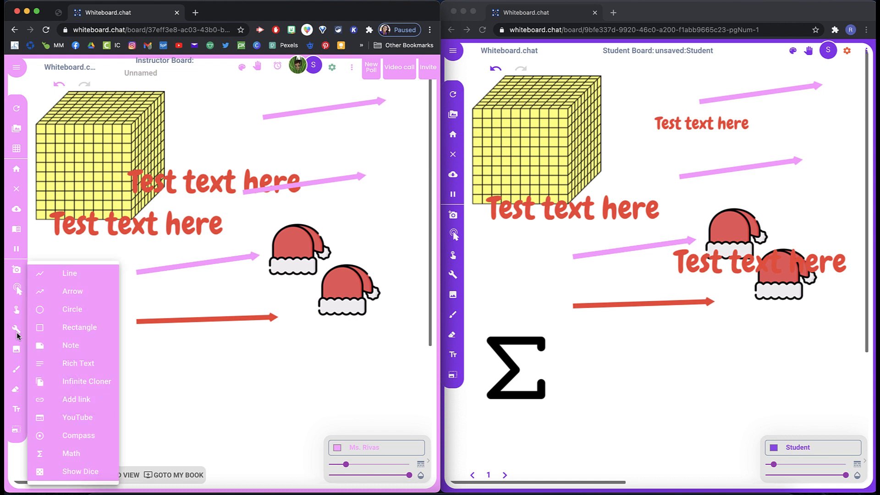
pyautogui.click(92, 436)
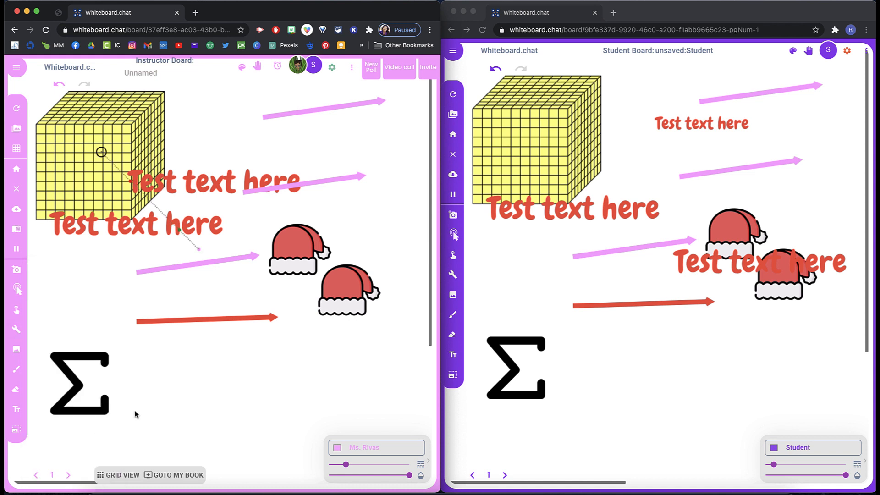
pyautogui.click(16, 331)
pyautogui.click(77, 452)
pyautogui.moveTo(179, 233)
pyautogui.mouseDown()
pyautogui.moveTo(163, 245)
pyautogui.moveTo(215, 158)
pyautogui.moveTo(218, 166)
pyautogui.moveTo(210, 133)
pyautogui.moveTo(197, 233)
pyautogui.moveTo(227, 170)
pyautogui.moveTo(219, 230)
pyautogui.mouseUp()
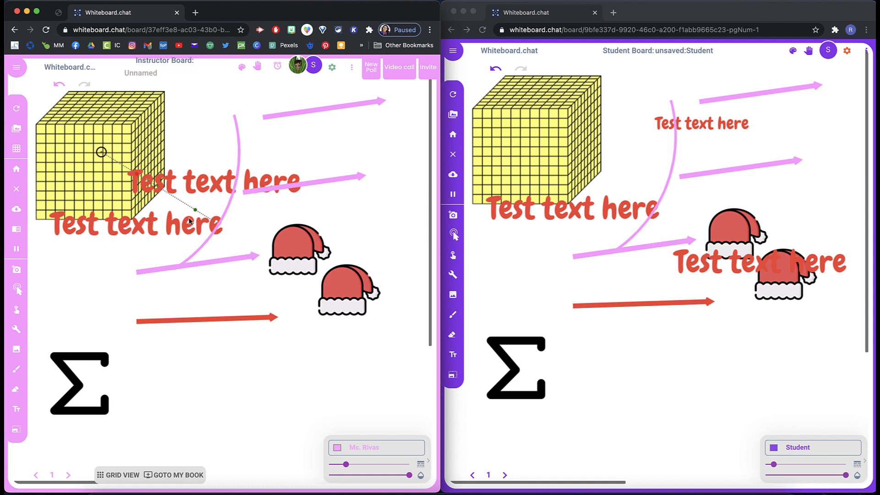
pyautogui.click(15, 329)
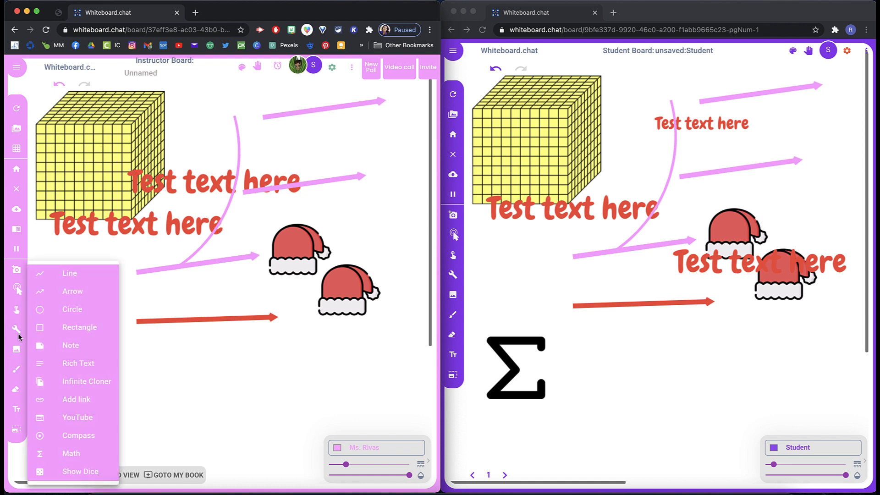
pyautogui.click(83, 404)
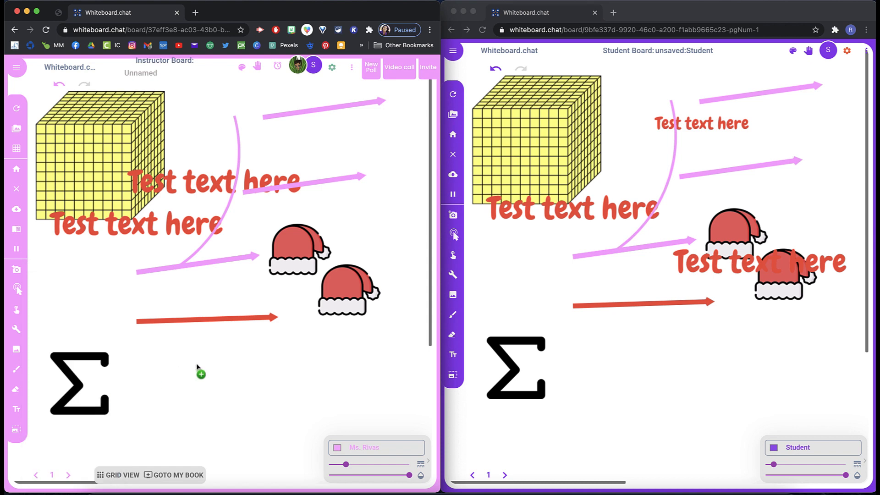
pyautogui.click(183, 369)
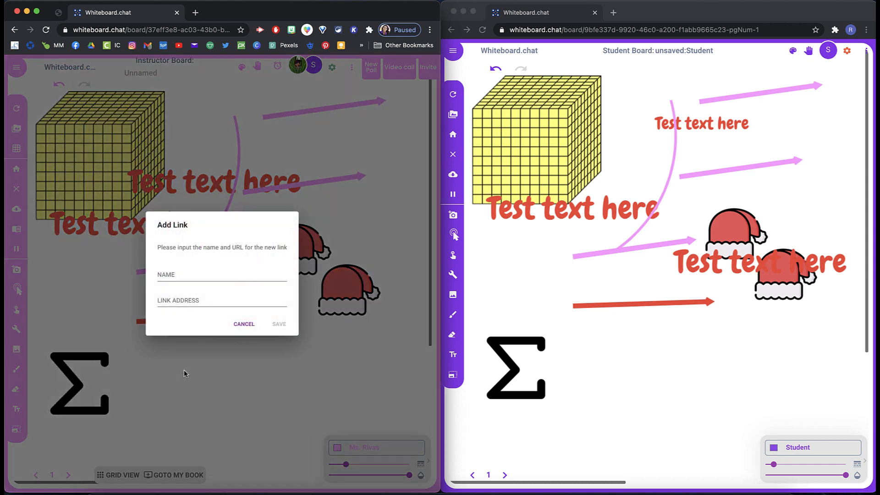
pyautogui.click(187, 278)
pyautogui.write('Click Me')
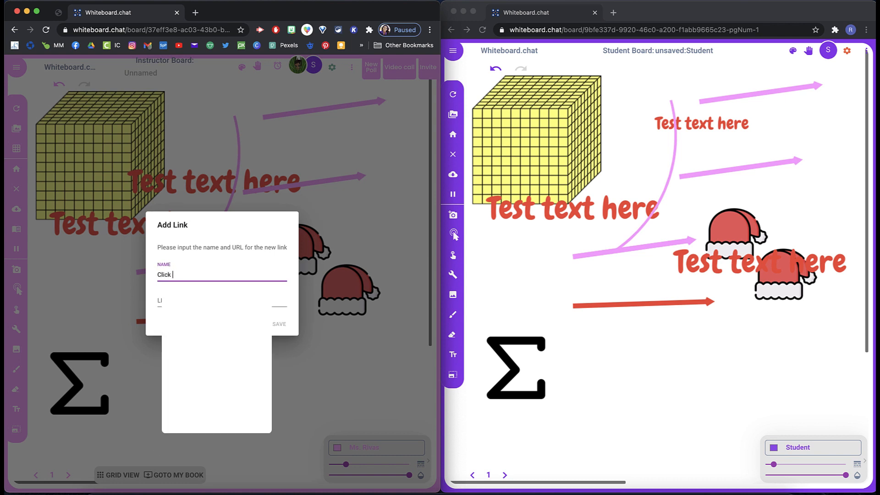
pyautogui.click(181, 302)
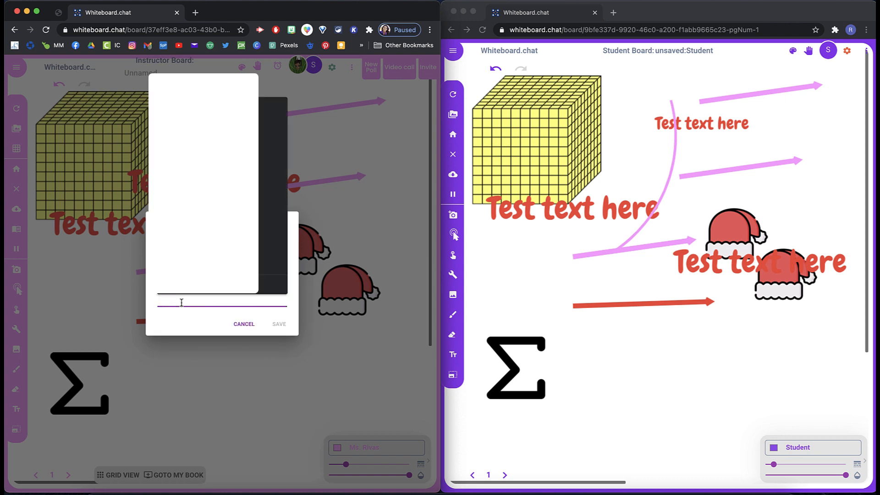
pyautogui.write('https://www.google.com')
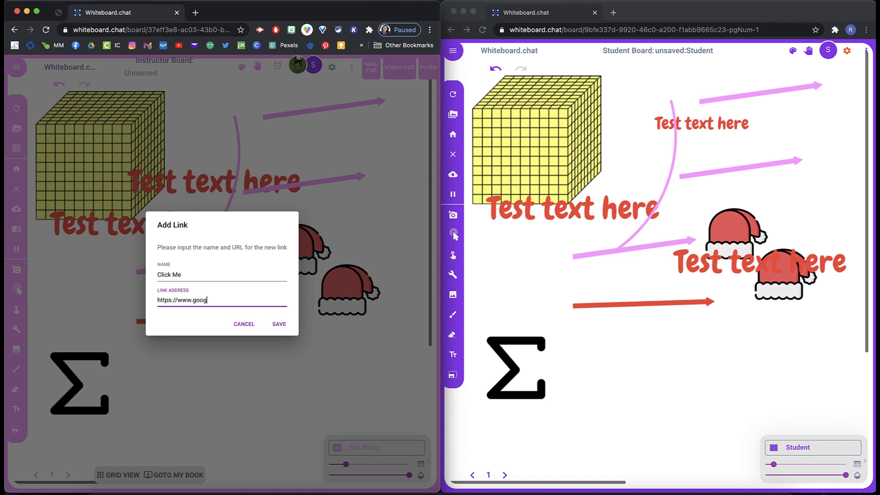
pyautogui.click(279, 324)
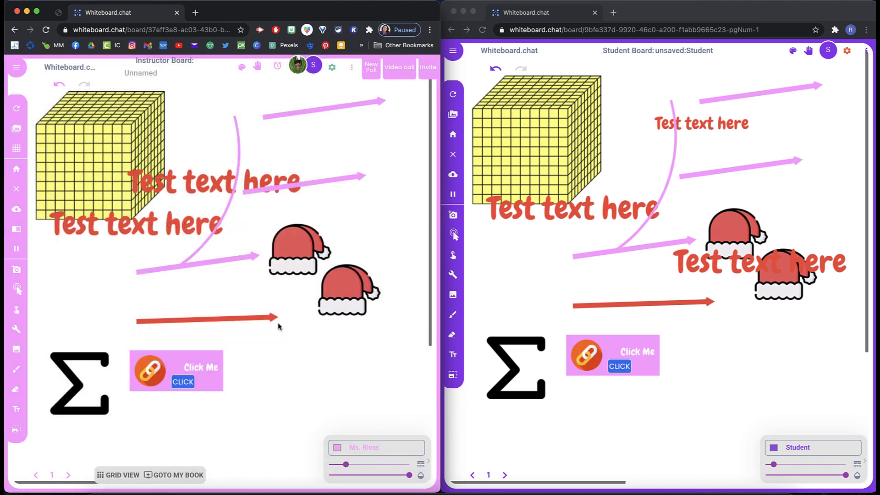
# Step: Test the link's button on the student board, then return to the whiteboard tab
pyautogui.click(612, 367)
pyautogui.click(611, 368)
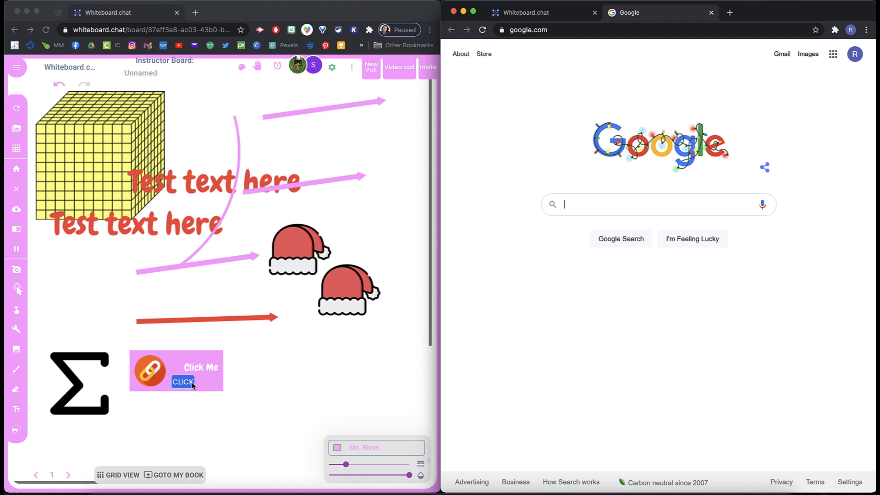
pyautogui.click(543, 13)
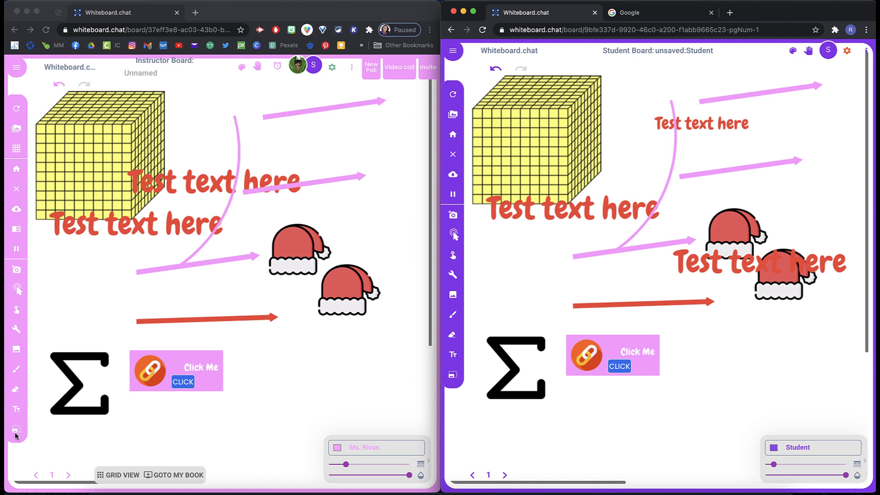
# Step: Select the link object with the animate/move tool and remove it from the board
pyautogui.click(17, 314)
pyautogui.click(19, 313)
pyautogui.click(137, 362)
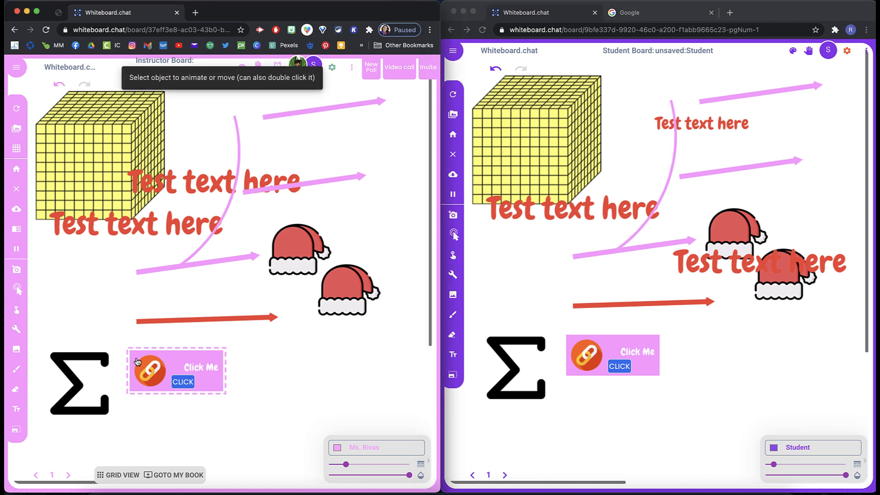
pyautogui.click(137, 362)
pyautogui.click(156, 310)
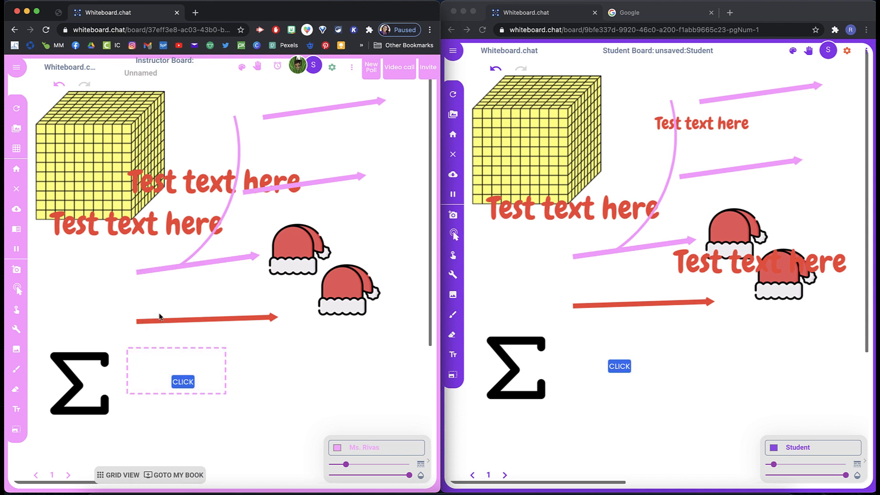
pyautogui.click(184, 388)
# Step: Refresh both the instructor board and the student board
pyautogui.click(17, 109)
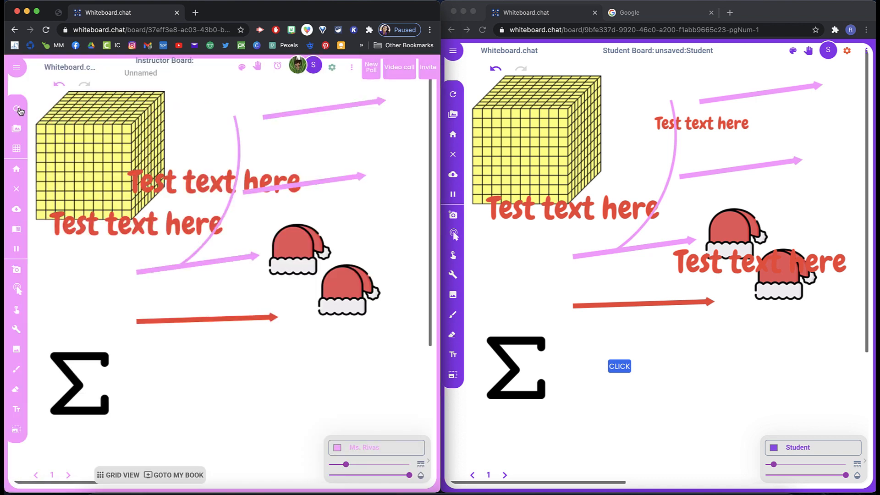
pyautogui.click(654, 388)
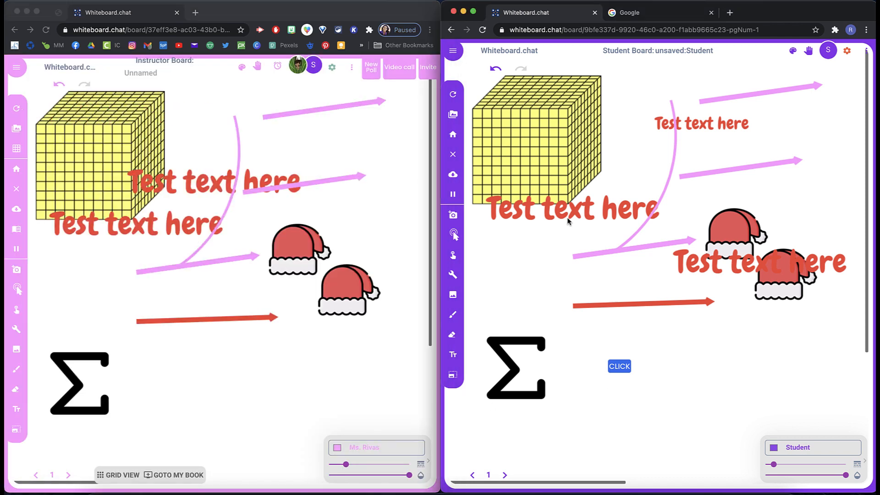
pyautogui.click(454, 94)
# Step: Place a YouTube embed box at the lower right of the instructor board
pyautogui.click(20, 337)
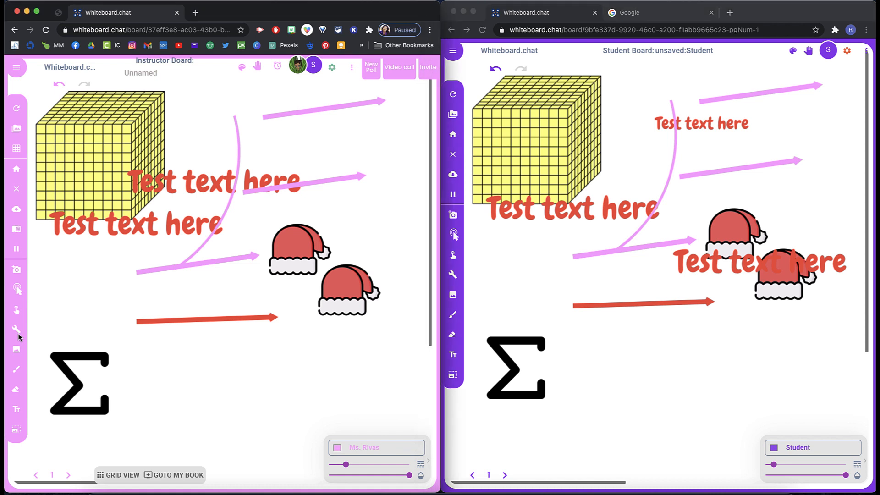
pyautogui.click(16, 331)
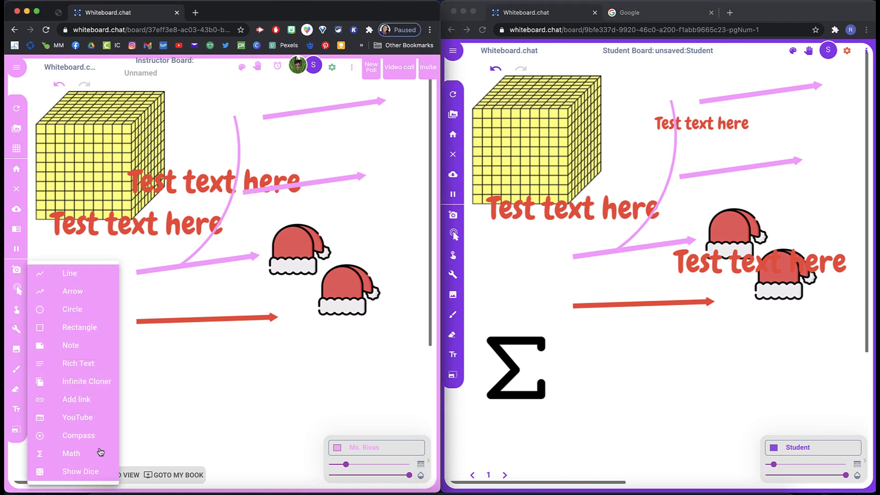
pyautogui.click(84, 417)
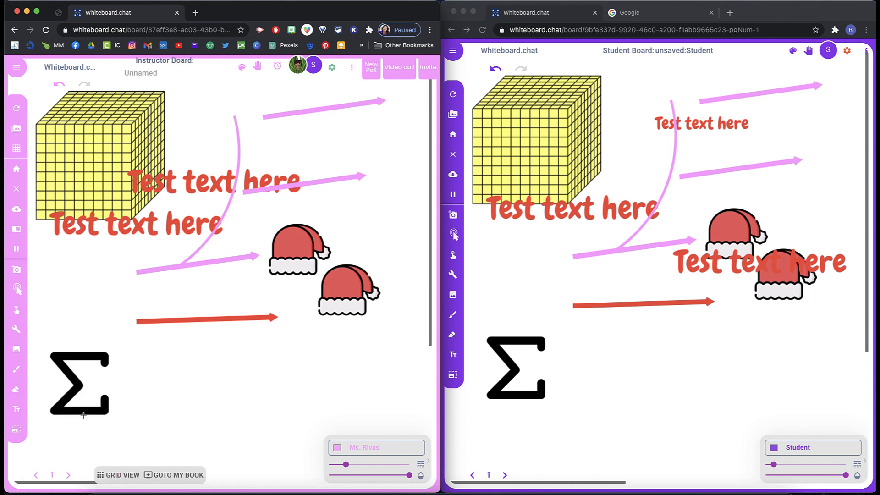
pyautogui.click(278, 353)
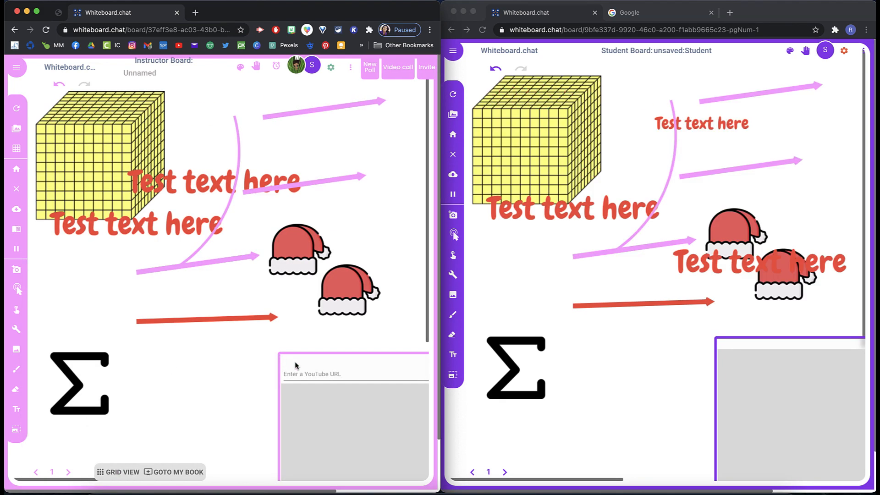
pyautogui.click(298, 374)
# Step: Copy the URL of the "Relaxing Christmas Music Playlist" YouTube video in a new tab and paste it into the embed
pyautogui.click(196, 12)
pyautogui.click(179, 46)
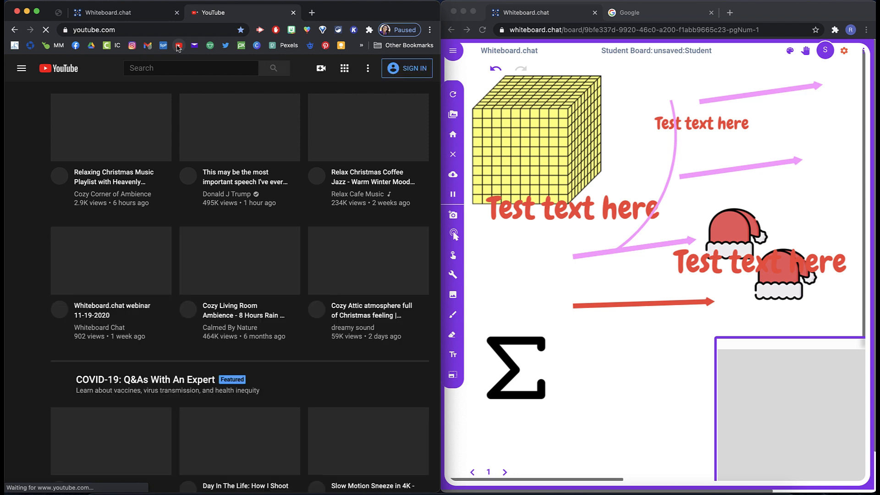
pyautogui.click(110, 116)
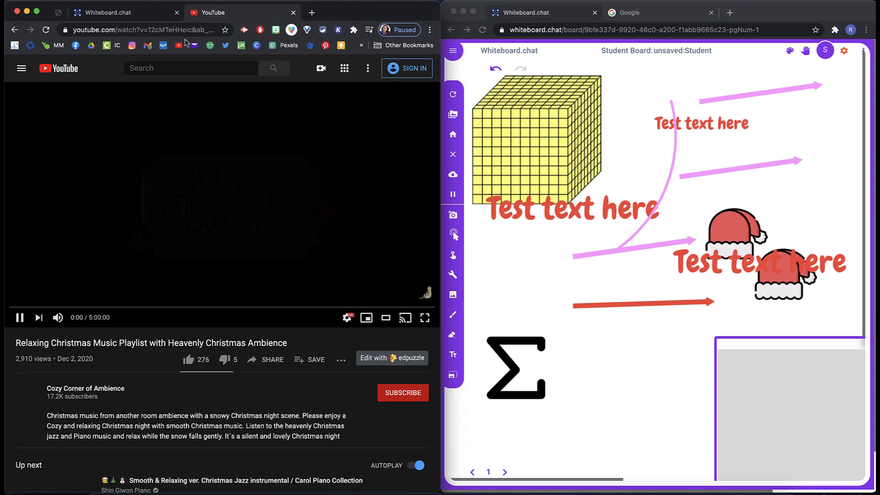
pyautogui.click(169, 30)
pyautogui.press('super+c')
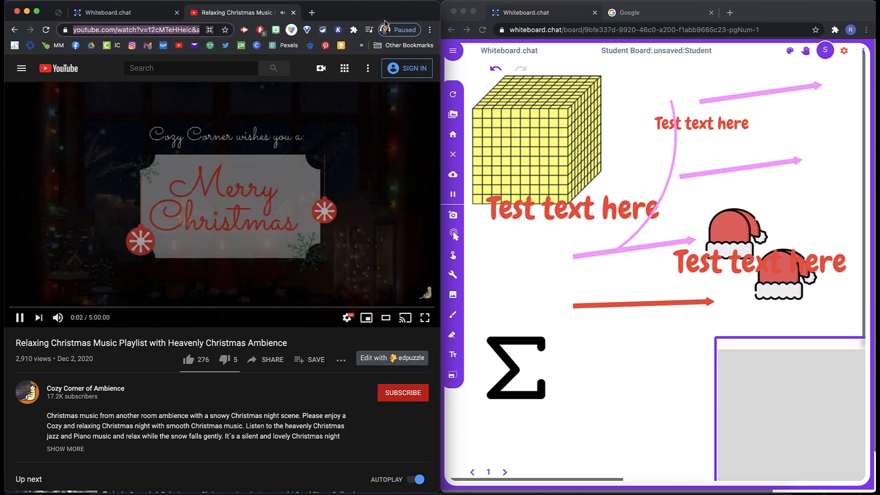
pyautogui.click(294, 13)
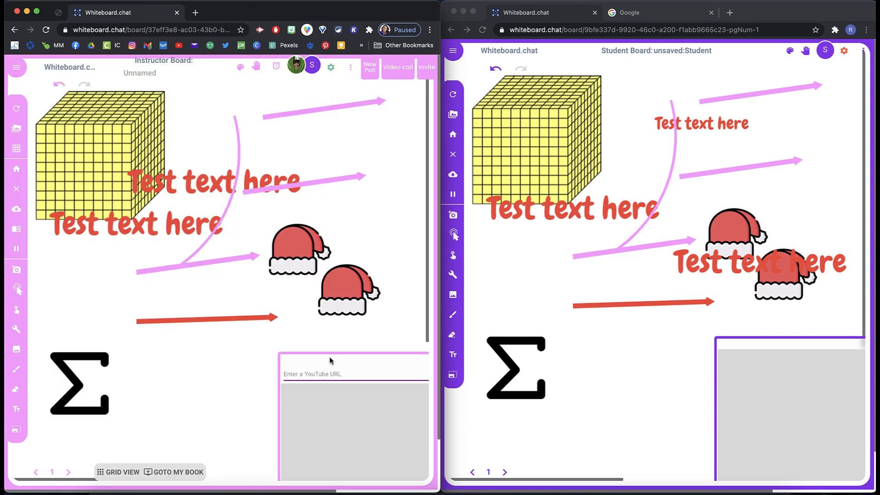
pyautogui.press('super+v')
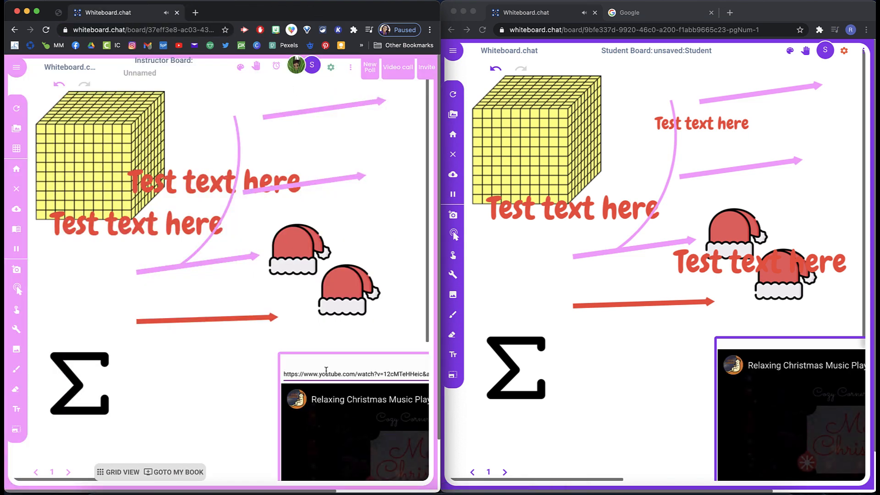
# Step: Pause the embedded video in a maximized instructor window, then tile the window back to the left half
pyautogui.scroll(-2, 253, 390)
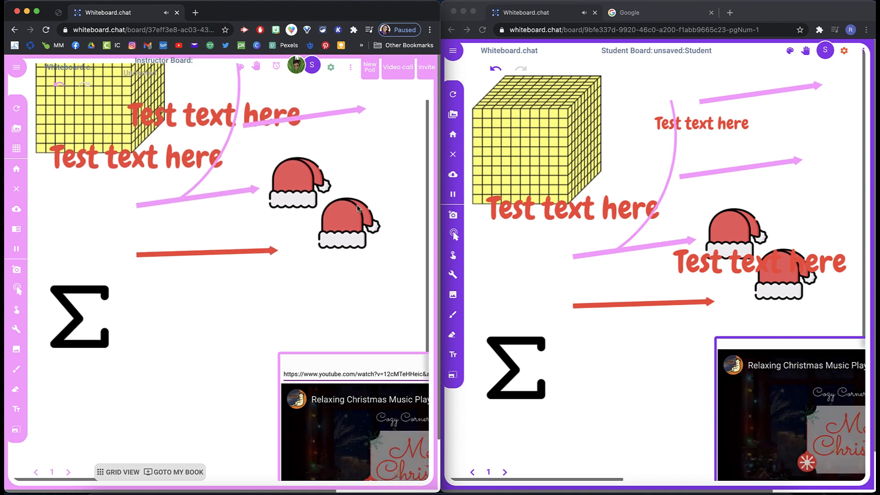
pyautogui.doubleClick(411, 11)
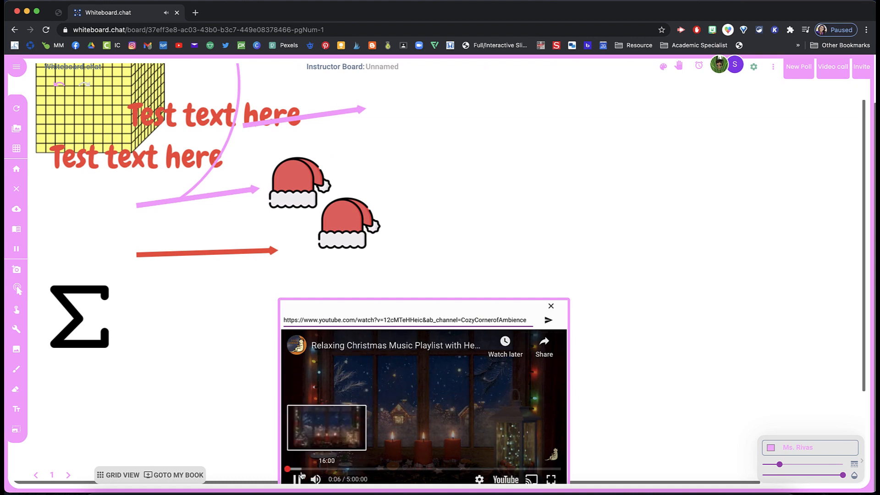
pyautogui.click(298, 478)
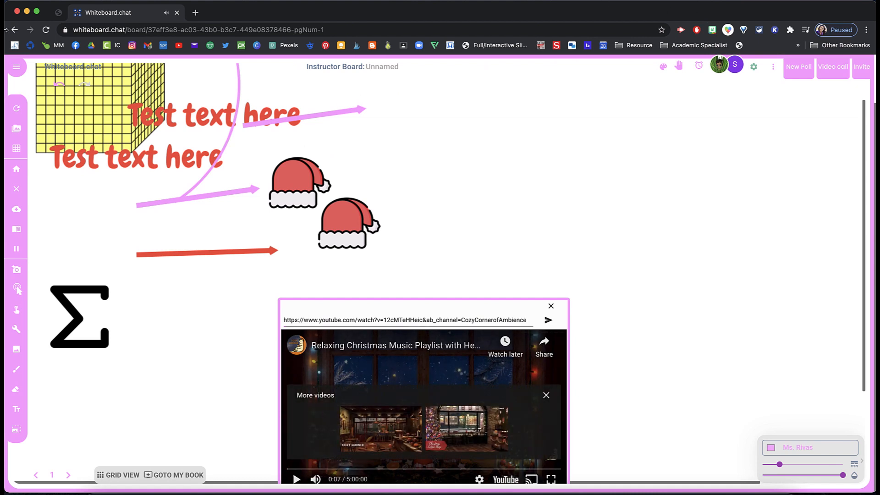
pyautogui.moveTo(37, 11)
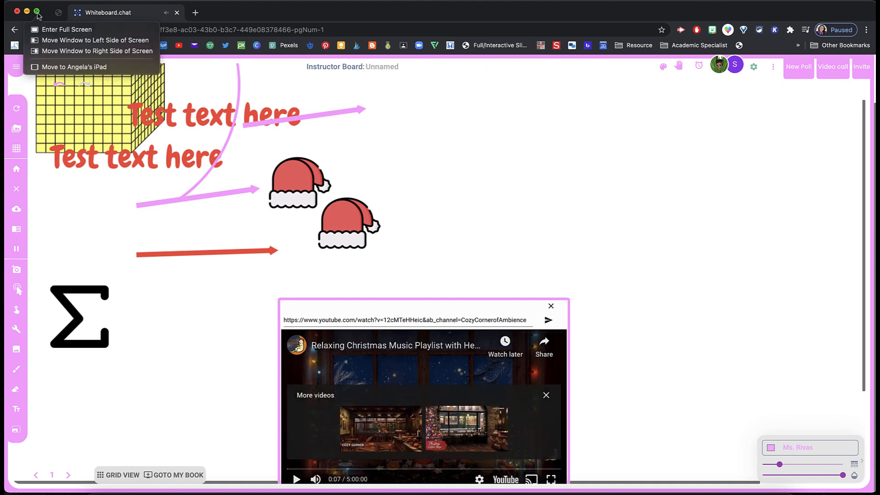
pyautogui.click(44, 39)
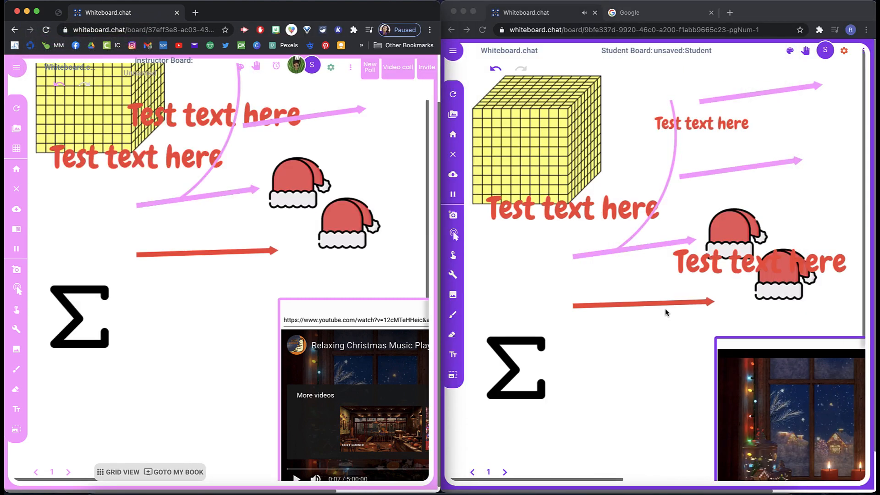
pyautogui.click(742, 383)
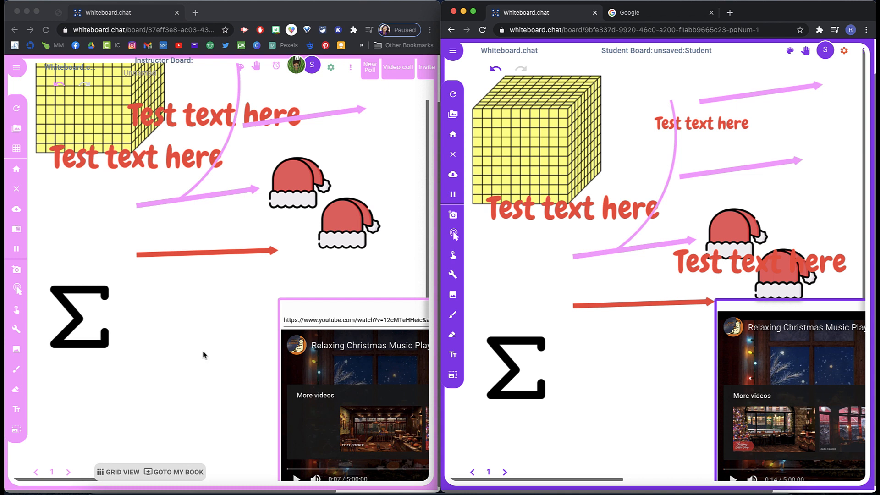
# Step: Insert the math expression x^2+y^2 to the right of the sigma symbol
pyautogui.click(16, 333)
pyautogui.click(15, 333)
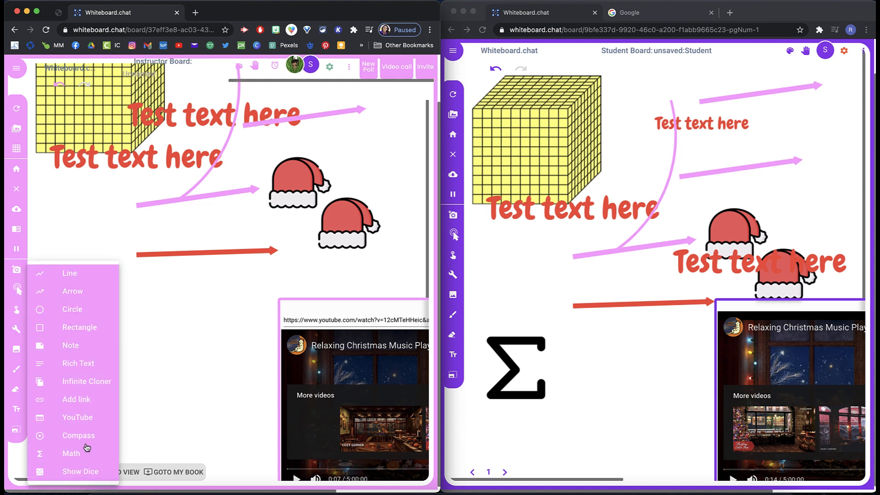
pyautogui.click(87, 448)
pyautogui.click(16, 334)
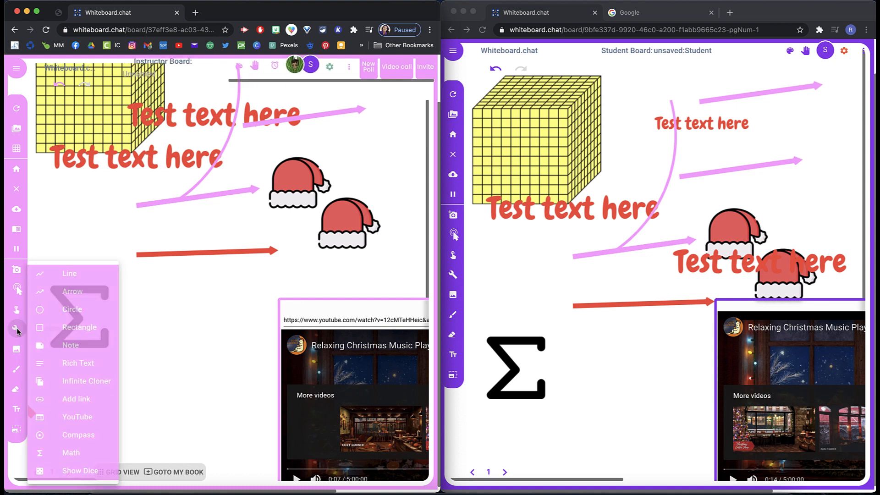
pyautogui.click(71, 454)
pyautogui.click(144, 347)
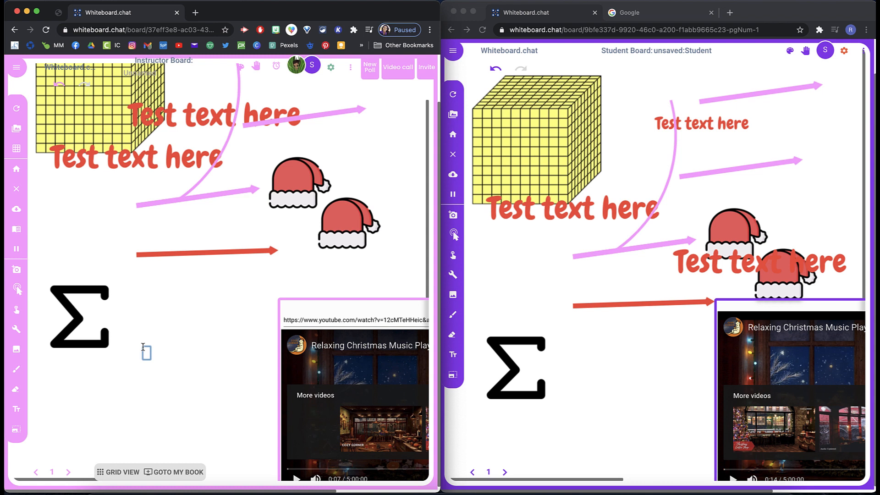
pyautogui.write('x^2')
pyautogui.write('+y^2')
pyautogui.click(130, 418)
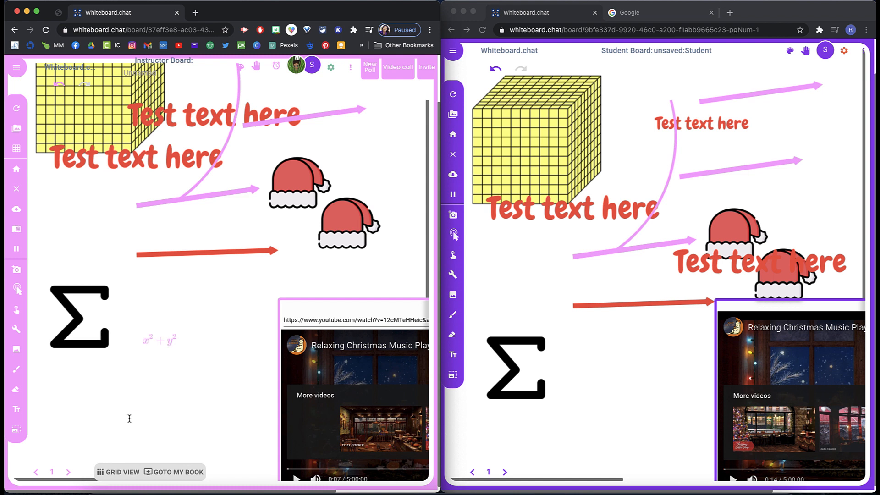
# Step: Show the dice on the board and reduce them to a single die
pyautogui.click(15, 324)
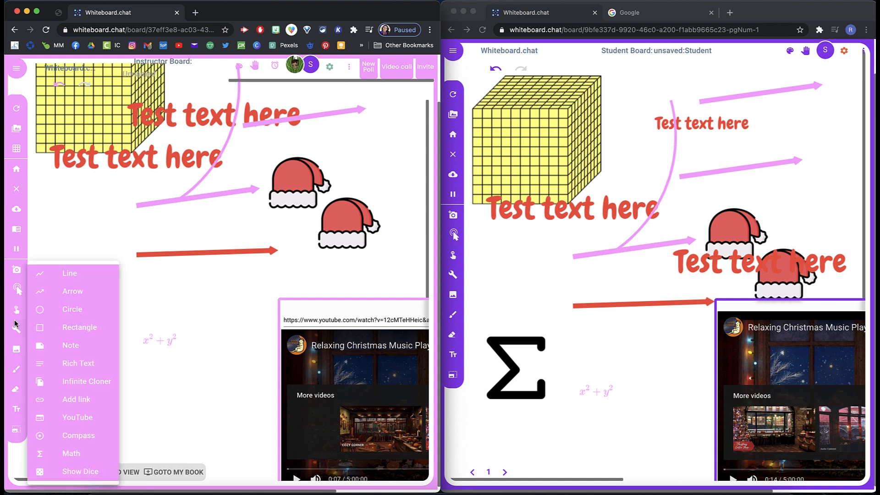
pyautogui.click(80, 472)
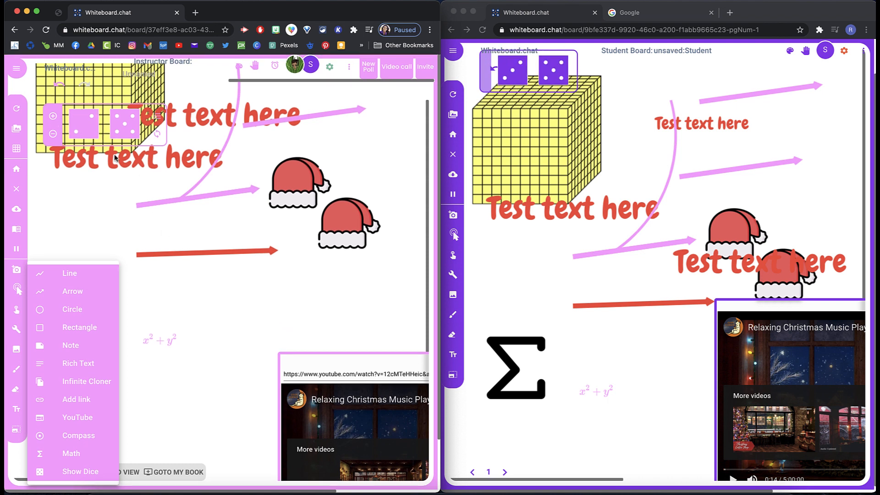
pyautogui.click(53, 133)
pyautogui.click(53, 134)
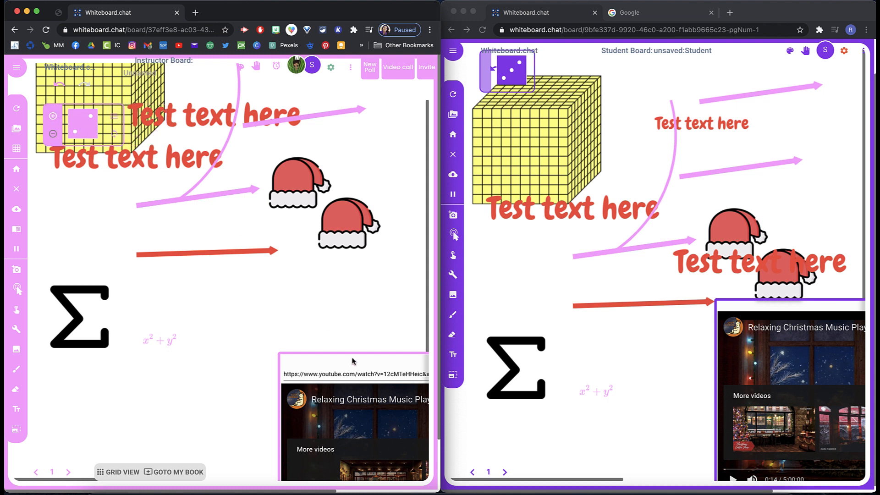
# Step: Set the drawing colour to dark grey #4D4D4D and close the palette
pyautogui.hscroll(5, 198, 420)
pyautogui.hscroll(-5, 199, 420)
pyautogui.click(240, 67)
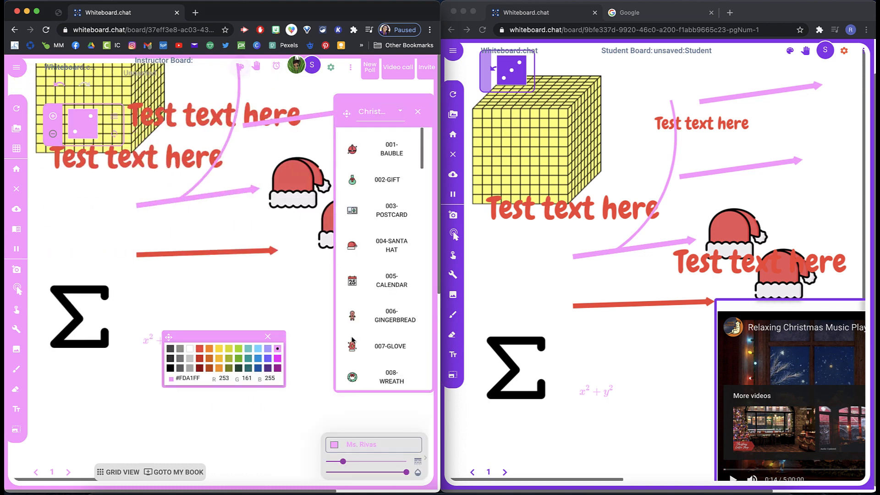
pyautogui.click(171, 349)
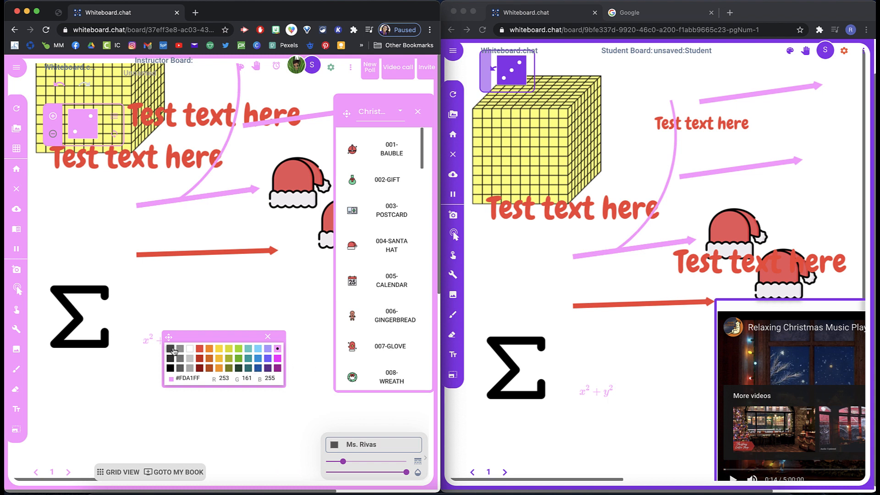
pyautogui.click(268, 336)
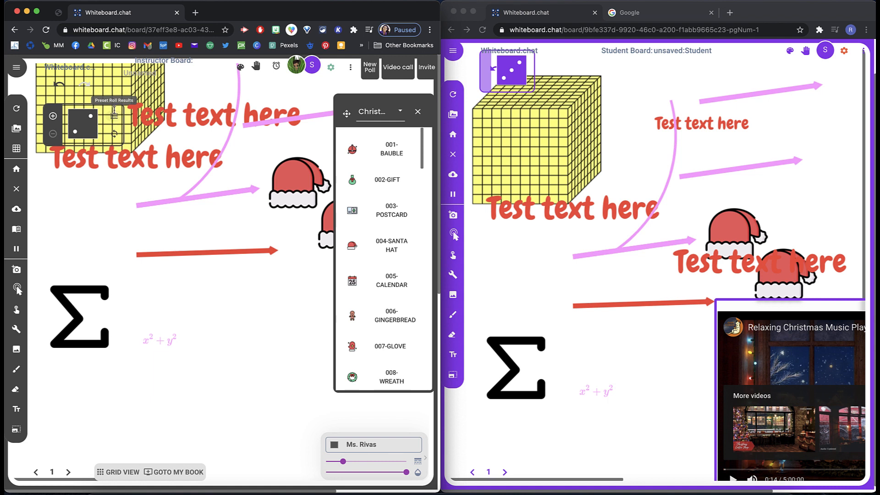
# Step: Delete the yellow grid cube from the instructor board
pyautogui.click(16, 310)
pyautogui.click(108, 94)
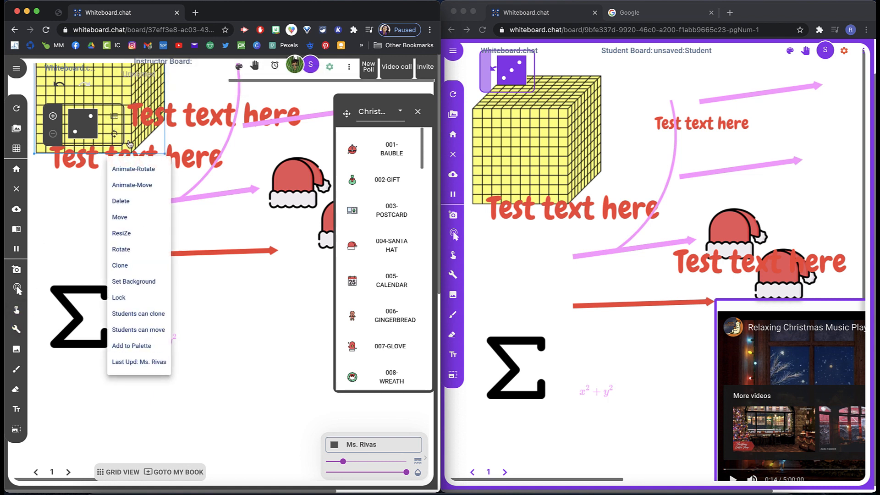
pyautogui.click(121, 201)
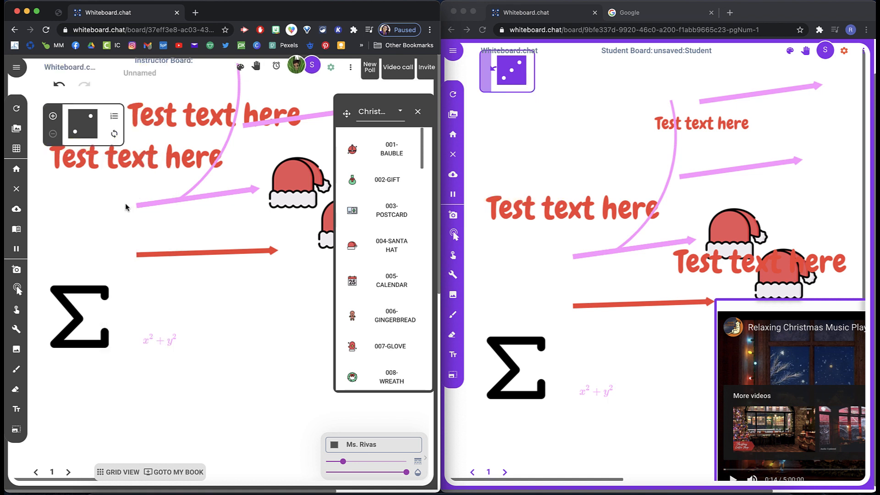
# Step: Enter the preset roll result 2, 3 for the die and roll it
pyautogui.click(114, 120)
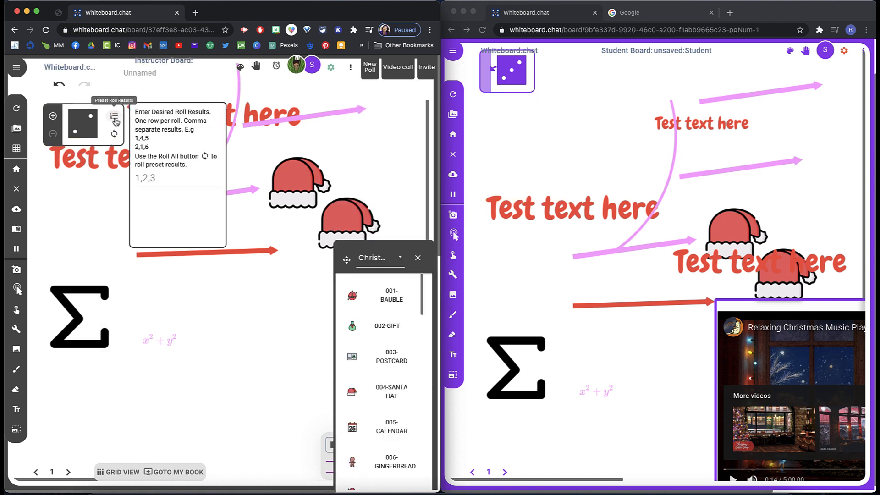
pyautogui.click(156, 179)
pyautogui.write('2, 3')
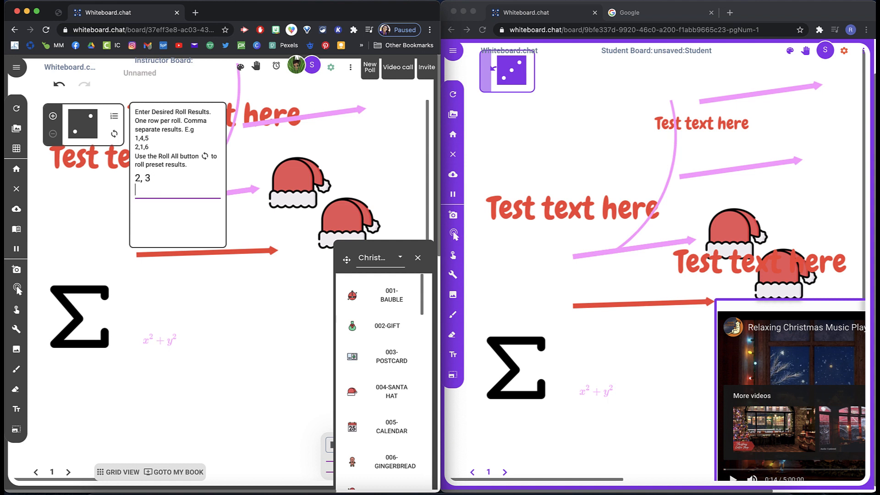
pyautogui.click(103, 230)
pyautogui.click(115, 134)
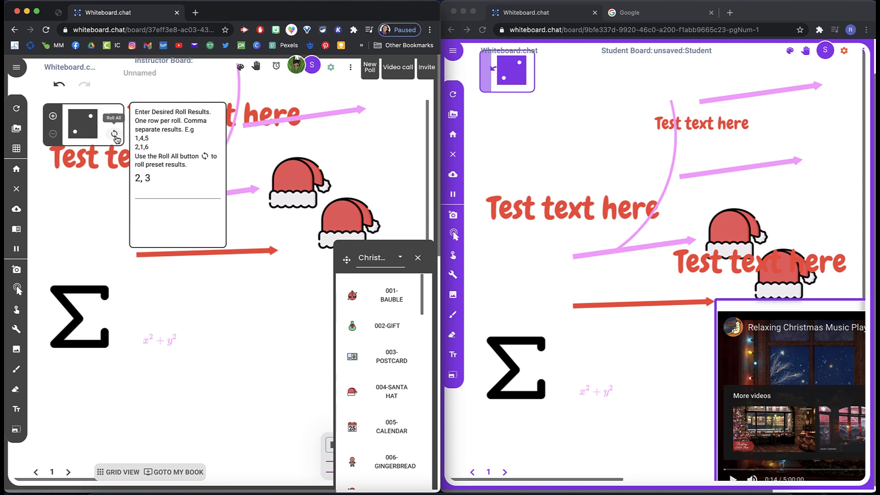
# Step: Roll the die again without a preset and add more dice to the set
pyautogui.click(148, 172)
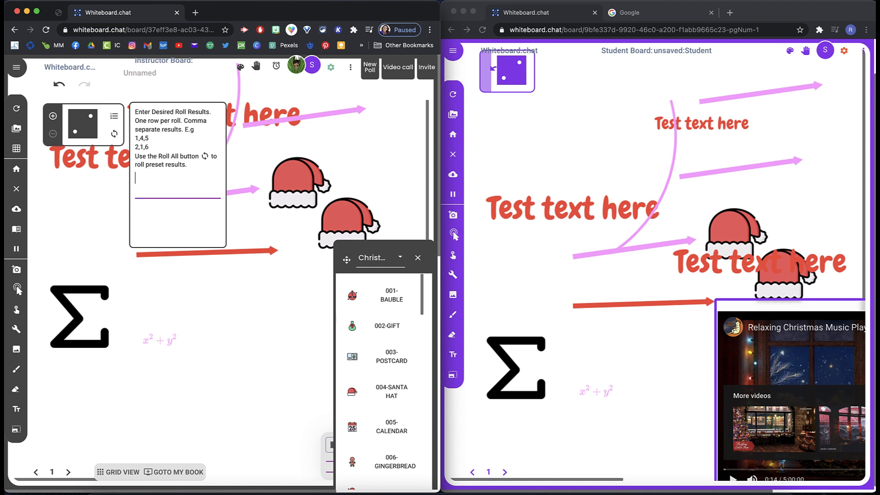
pyautogui.click(114, 134)
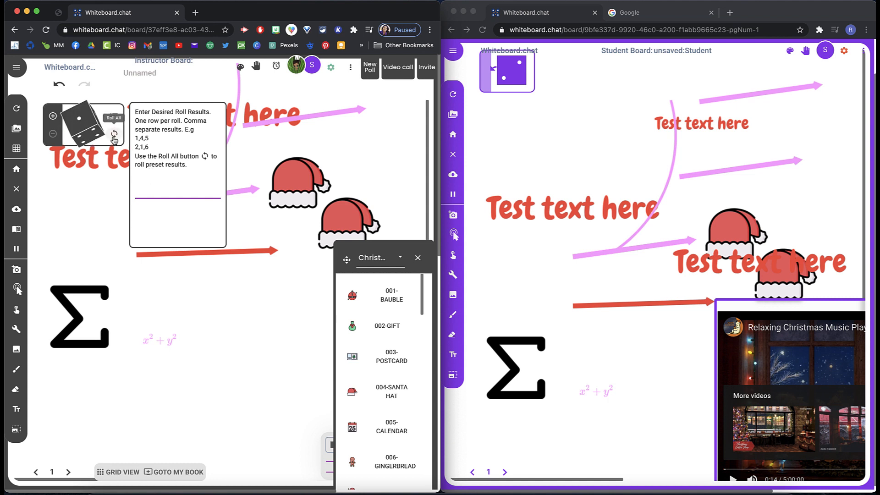
pyautogui.click(52, 117)
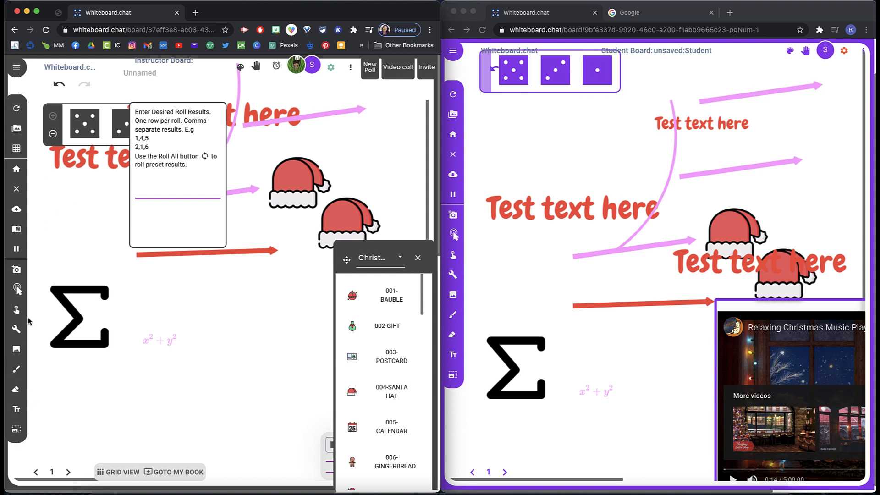
# Step: Hide the dice from the board
pyautogui.click(17, 330)
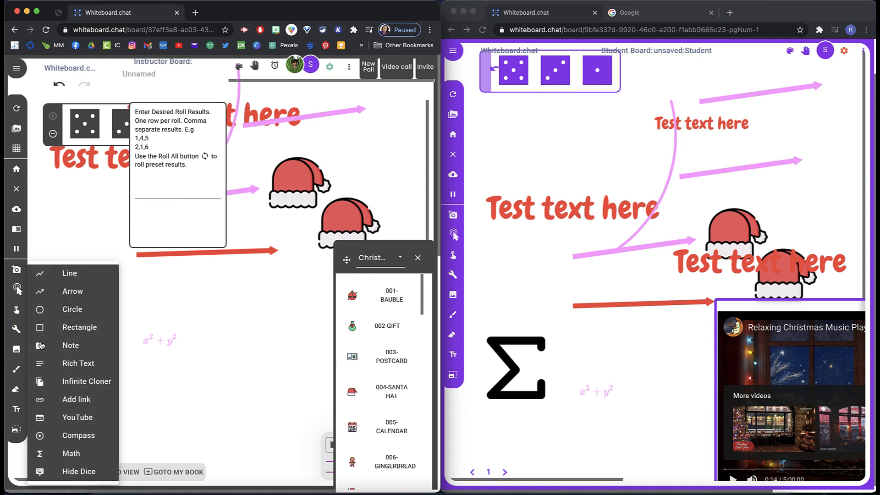
pyautogui.click(70, 472)
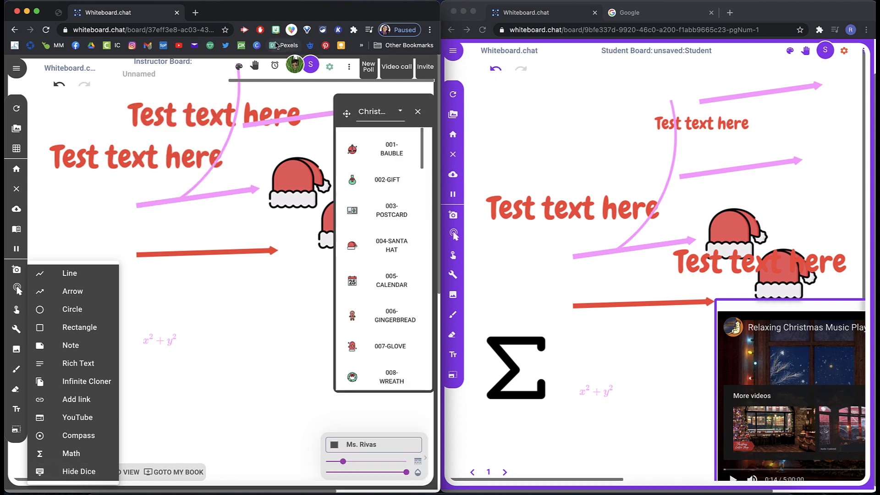
# Step: Maximize the instructor window and close the Christmas library panel and the embedded YouTube video
pyautogui.doubleClick(276, 16)
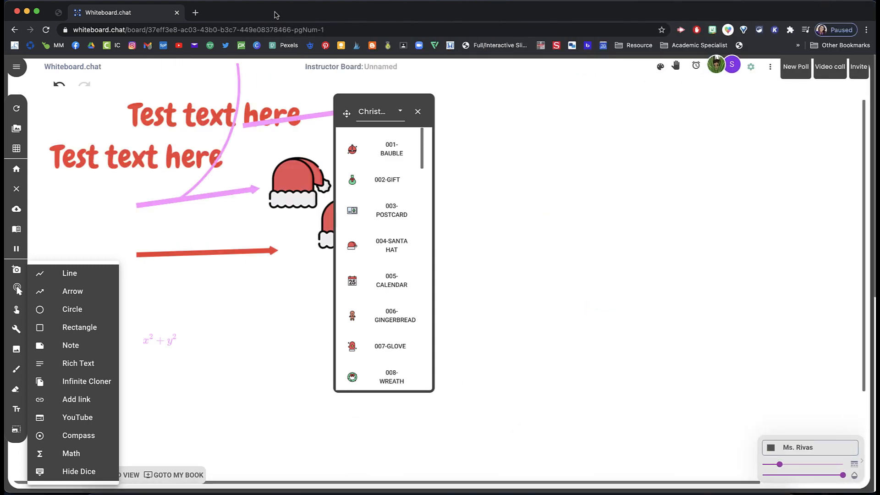
pyautogui.click(418, 114)
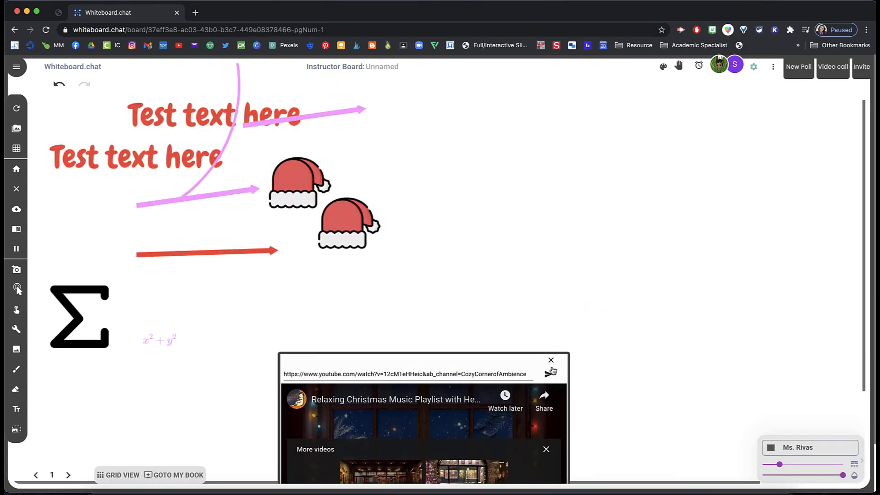
pyautogui.click(552, 362)
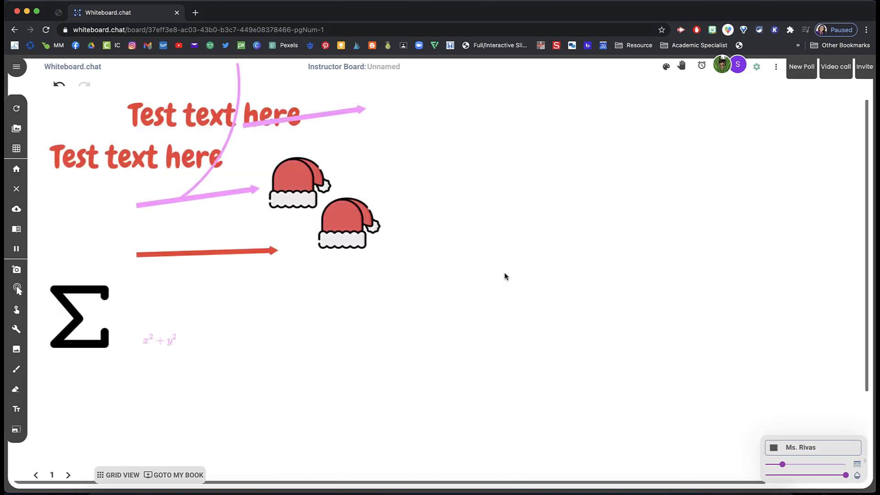
# Step: Start a new poll and enter the question: What is your favorite holiday? Halloween, Christmas, Thanksgiving
pyautogui.click(803, 69)
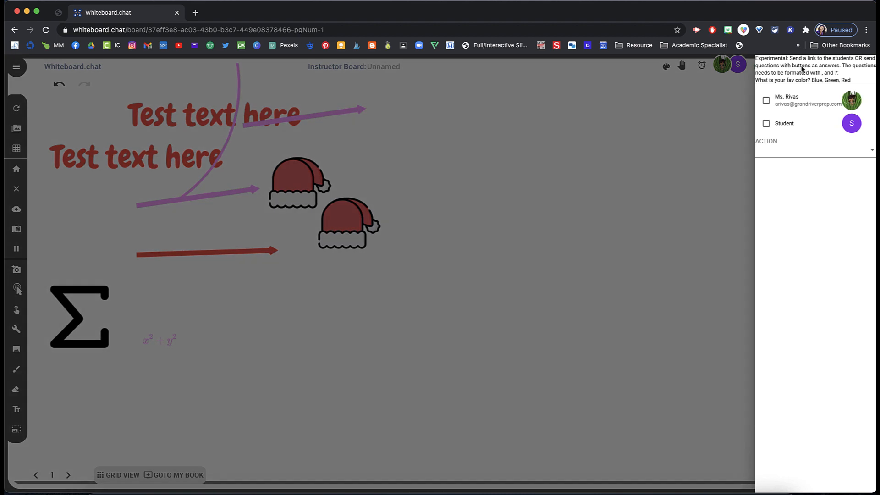
pyautogui.click(782, 153)
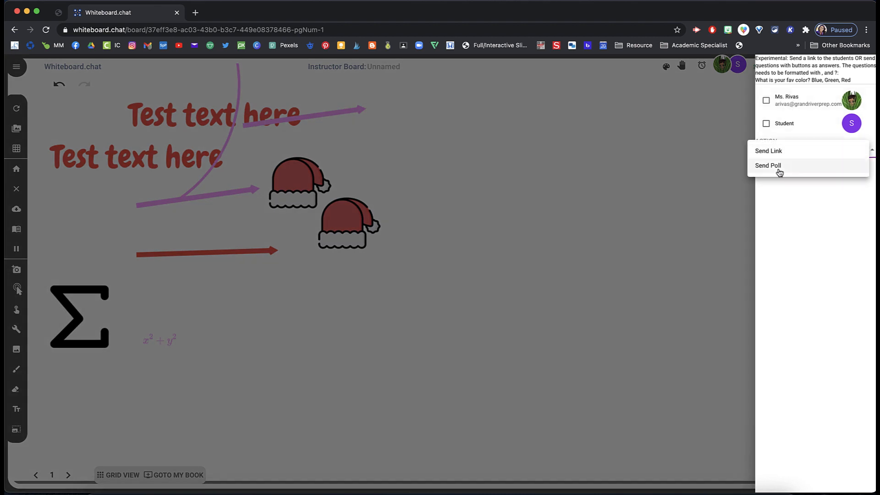
pyautogui.click(780, 171)
pyautogui.click(779, 169)
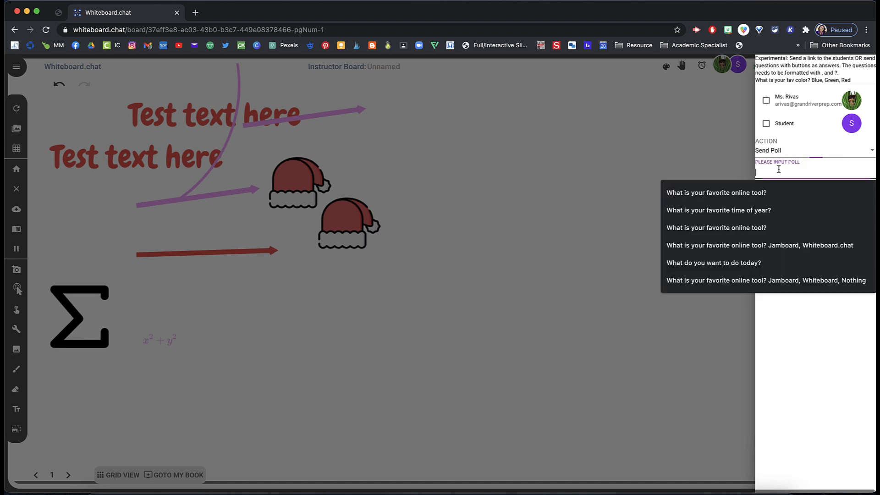
pyautogui.write('What is your favro')
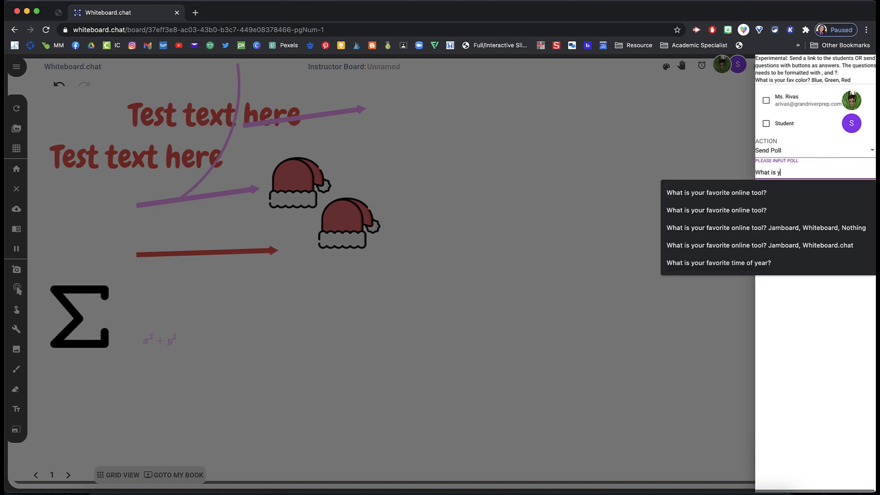
pyautogui.press('BackSpace')
pyautogui.press('BackSpace')
pyautogui.write('orite holiday?')
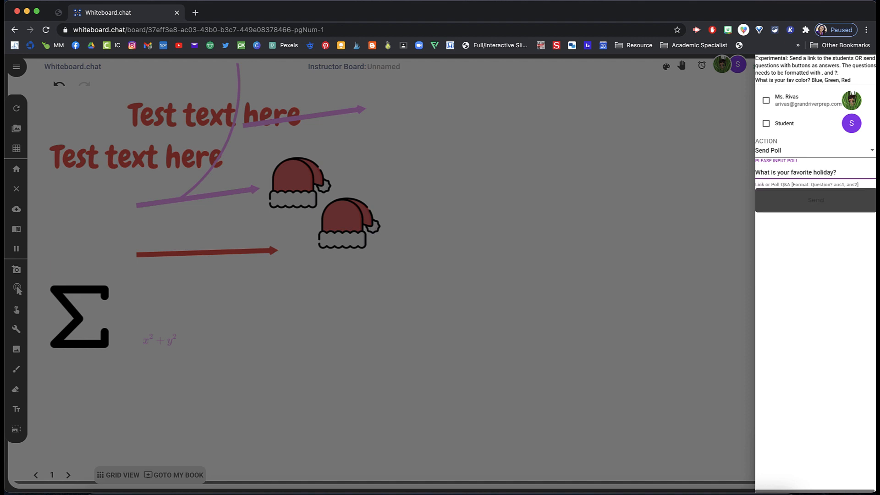
pyautogui.write(' Halloween, Christmas,')
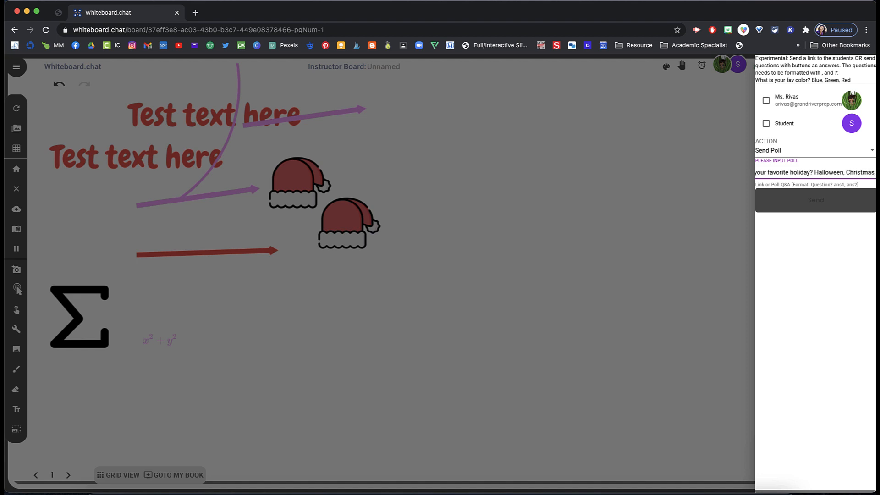
pyautogui.write(' Thanksgiving')
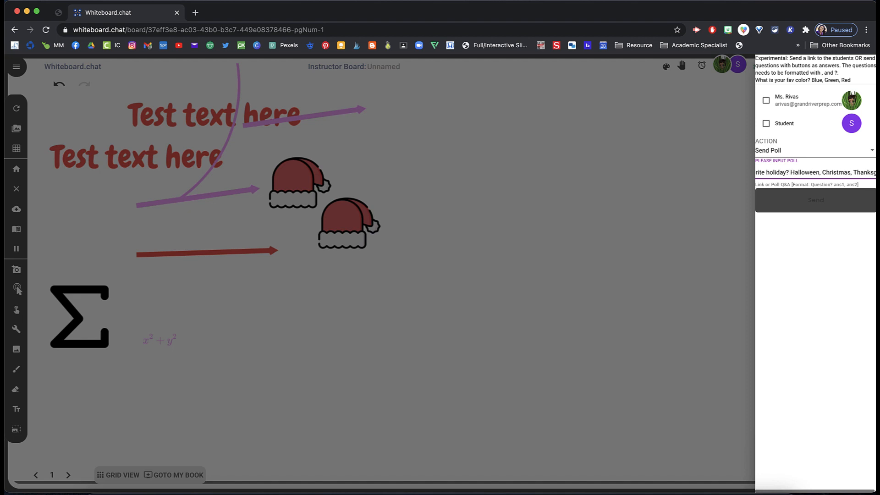
# Step: Select the Student as recipient and send the poll
pyautogui.click(764, 97)
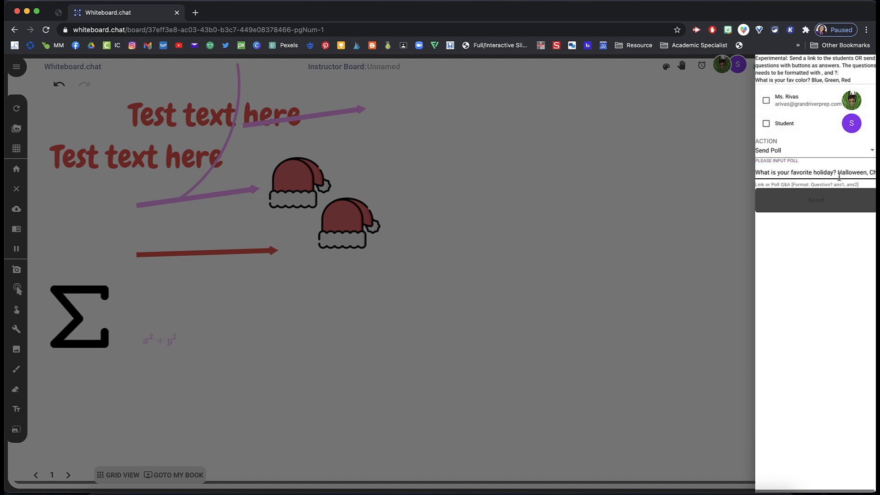
pyautogui.click(766, 125)
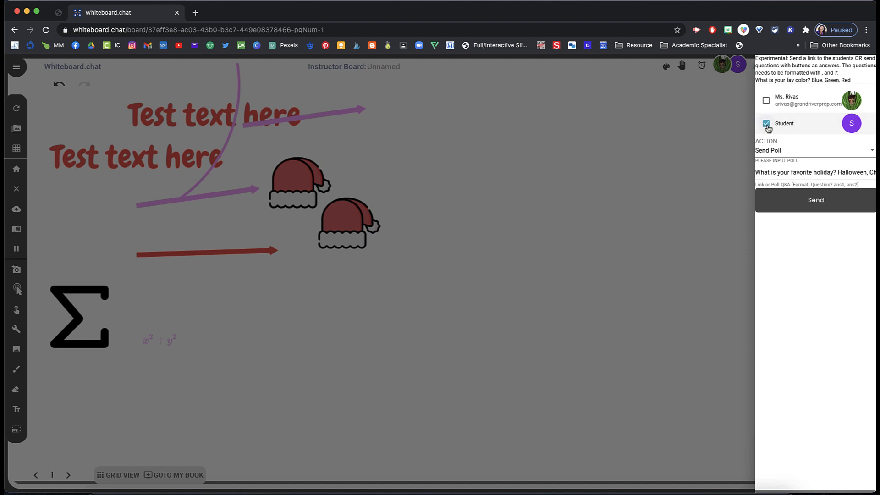
pyautogui.click(809, 206)
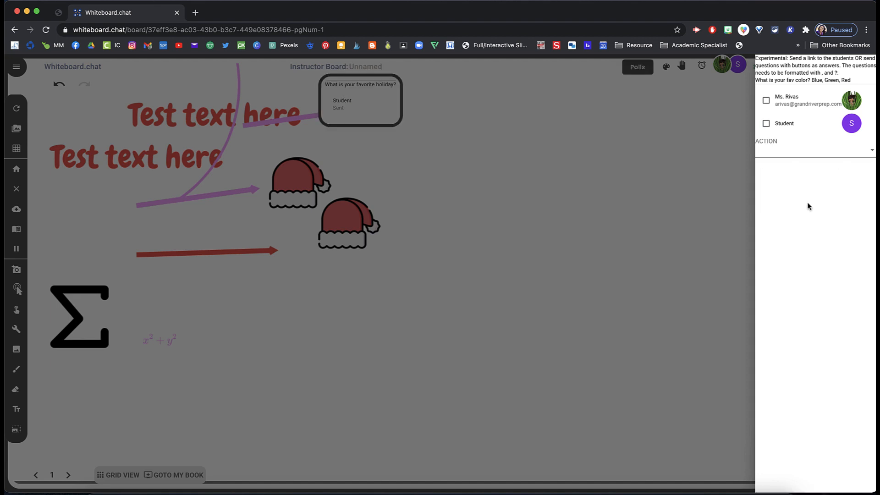
pyautogui.click(699, 198)
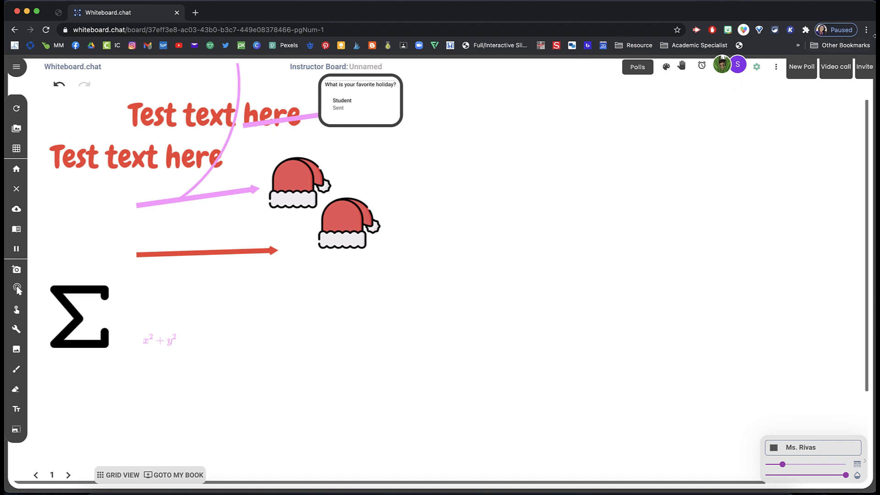
# Step: Answer the poll with Halloween on the student board and review the result on the instructor board
pyautogui.moveTo(875, 40); pyautogui.dragTo(432, 64)
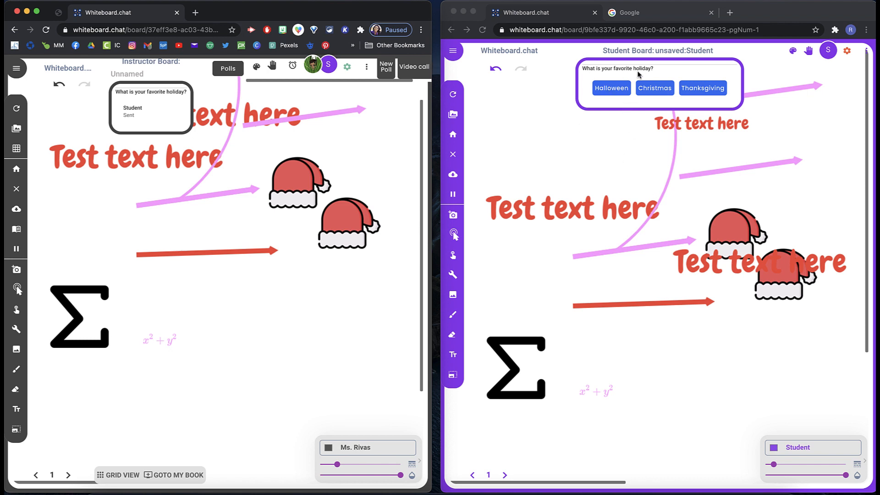
pyautogui.click(618, 89)
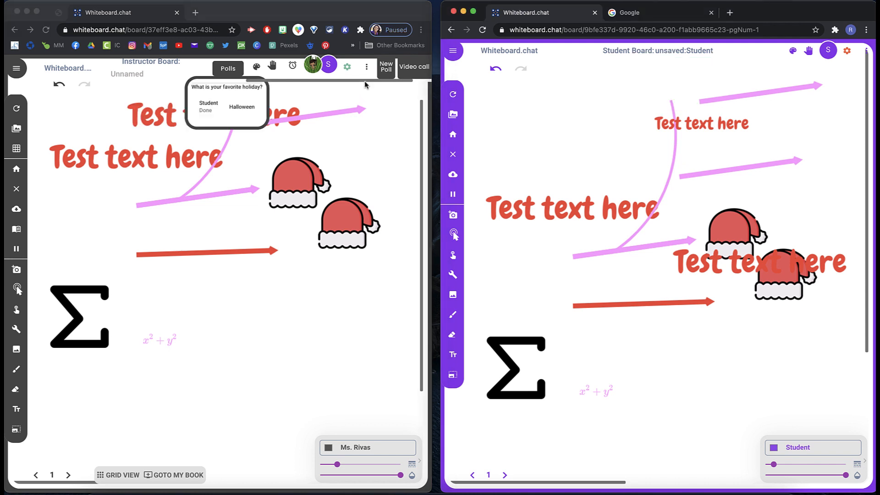
pyautogui.doubleClick(370, 11)
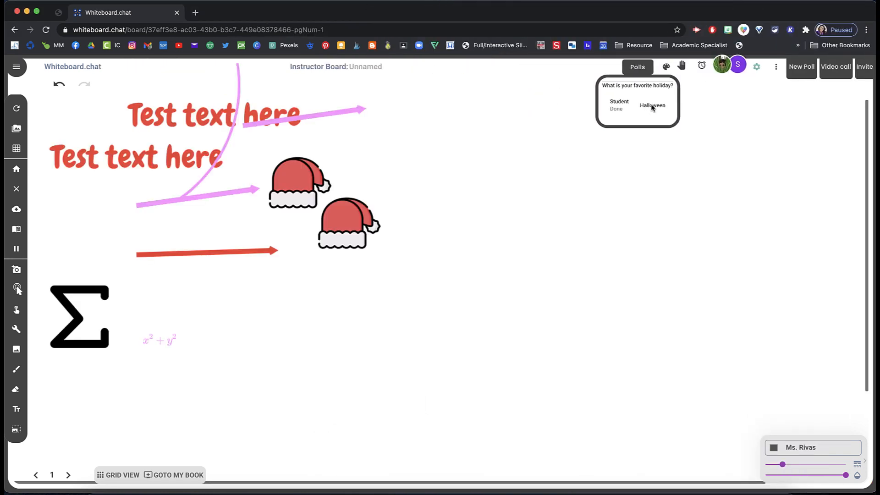
pyautogui.click(641, 69)
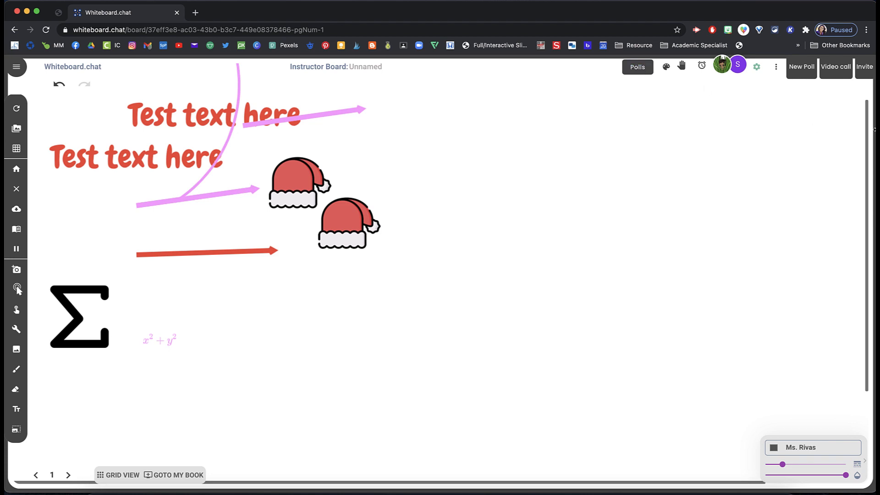
# Step: Raise a hand on the student board and open the student's board from the instructor's raised-hands list
pyautogui.moveTo(875, 130); pyautogui.dragTo(463, 154)
pyautogui.click(689, 84)
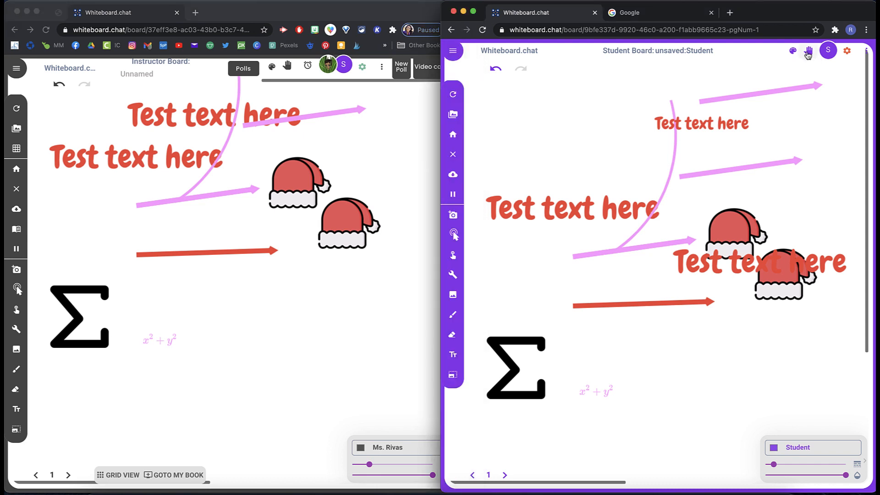
pyautogui.click(809, 54)
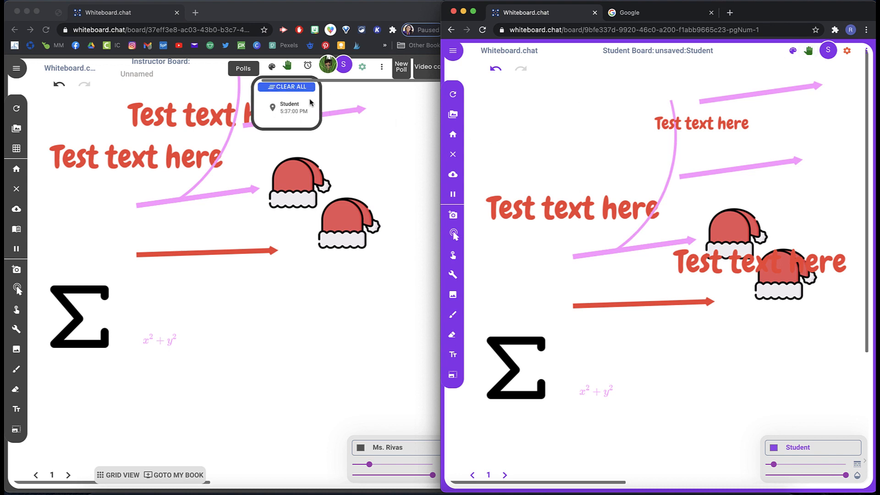
pyautogui.click(289, 109)
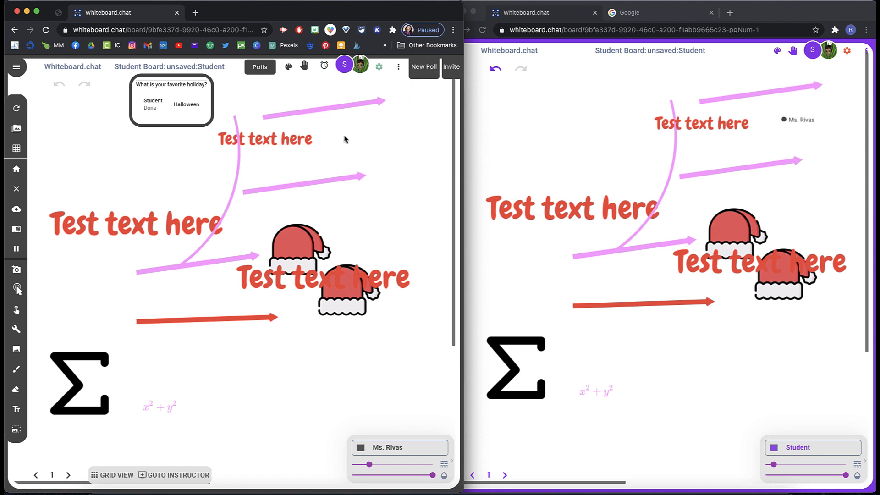
# Step: Close the poll results shown on the student's board
pyautogui.click(400, 71)
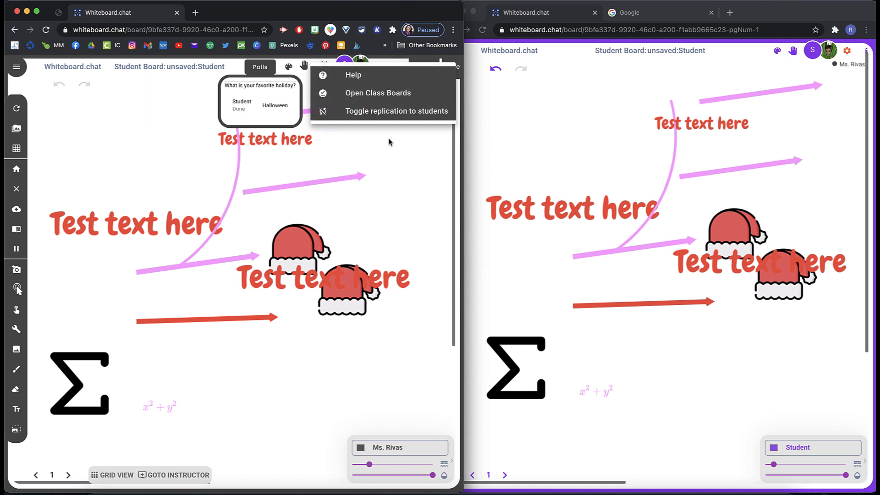
pyautogui.click(388, 154)
pyautogui.click(259, 68)
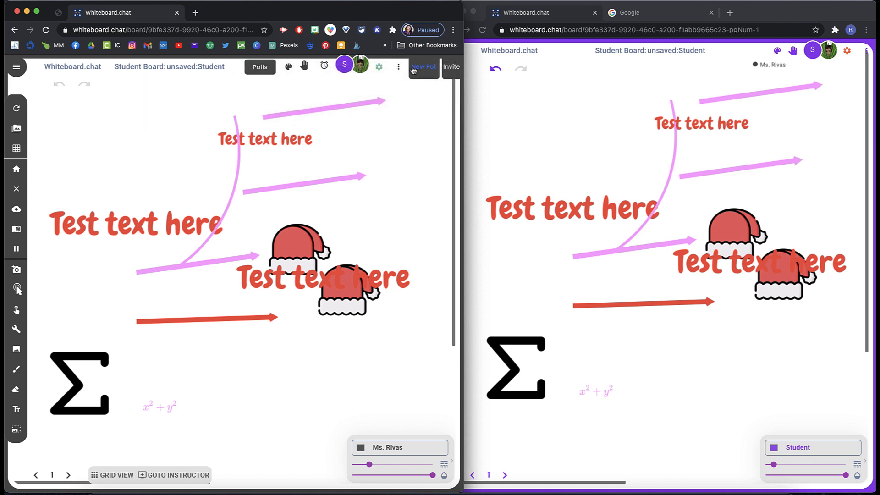
# Step: Create a class chat from the participants dialog and open the board chat window
pyautogui.click(343, 68)
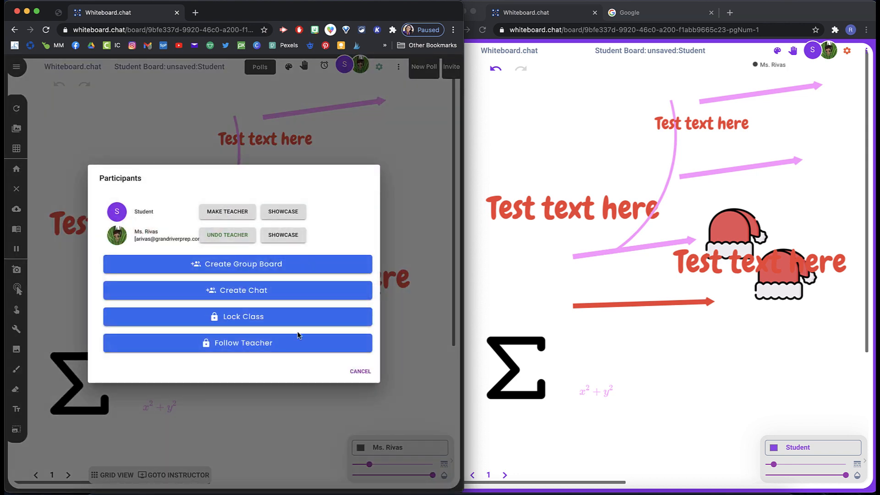
pyautogui.click(288, 317)
pyautogui.click(279, 297)
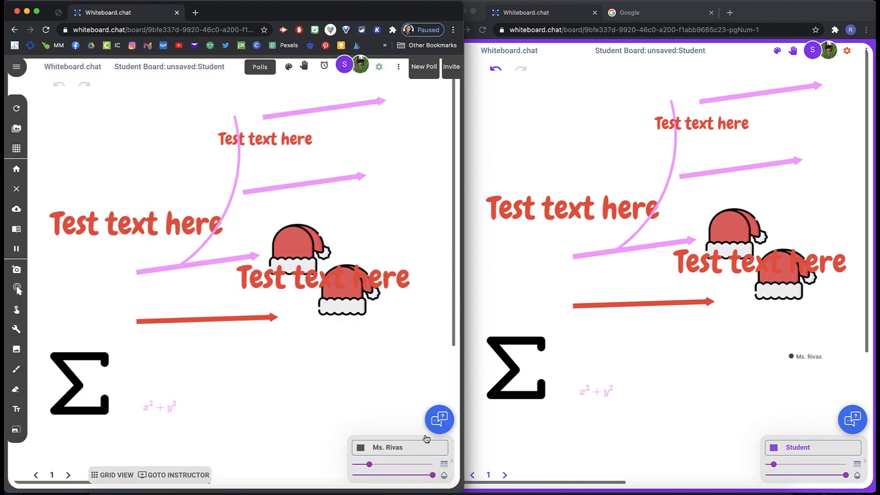
pyautogui.click(441, 421)
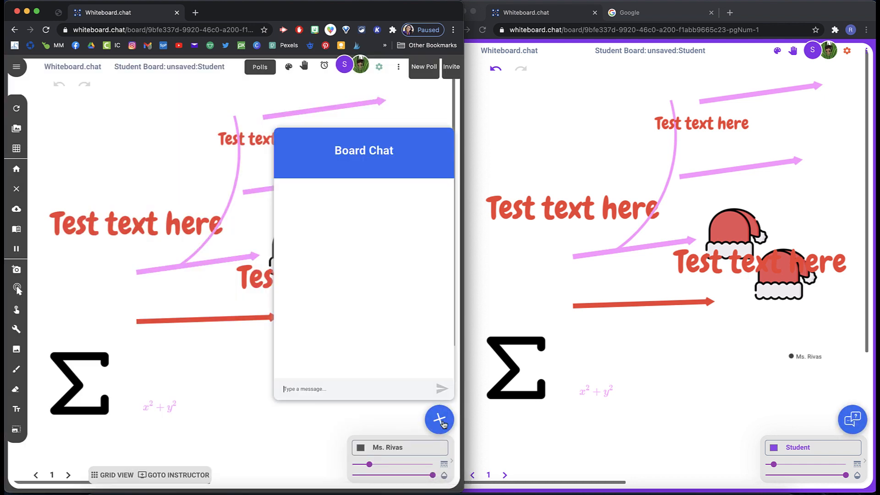
# Step: Send the chat message "What do you need help with?" from the instructor board
pyautogui.click(324, 385)
pyautogui.write('What do you nn')
pyautogui.click(441, 389)
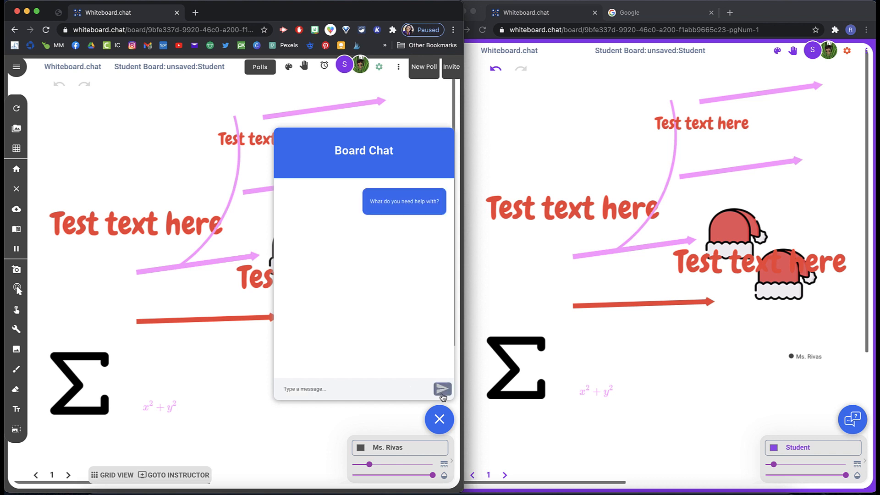
# Step: Open the board chat on the student board and reply "I don't know how to start."
pyautogui.click(861, 414)
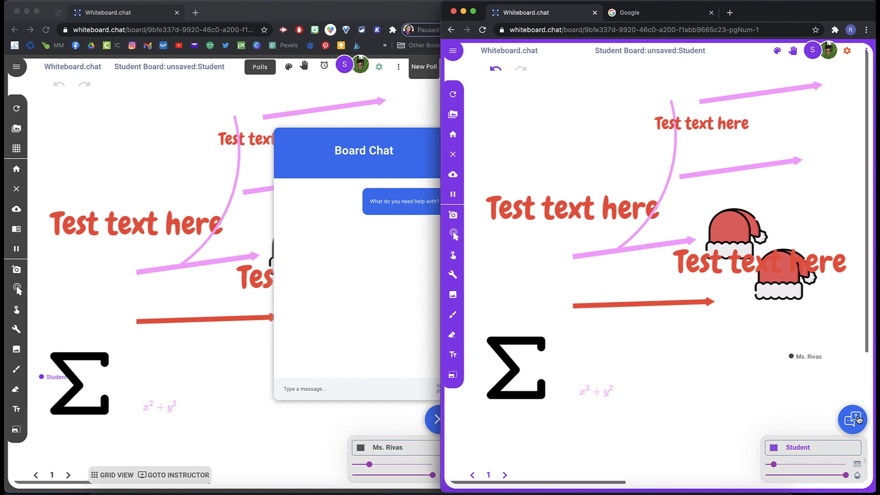
pyautogui.click(851, 420)
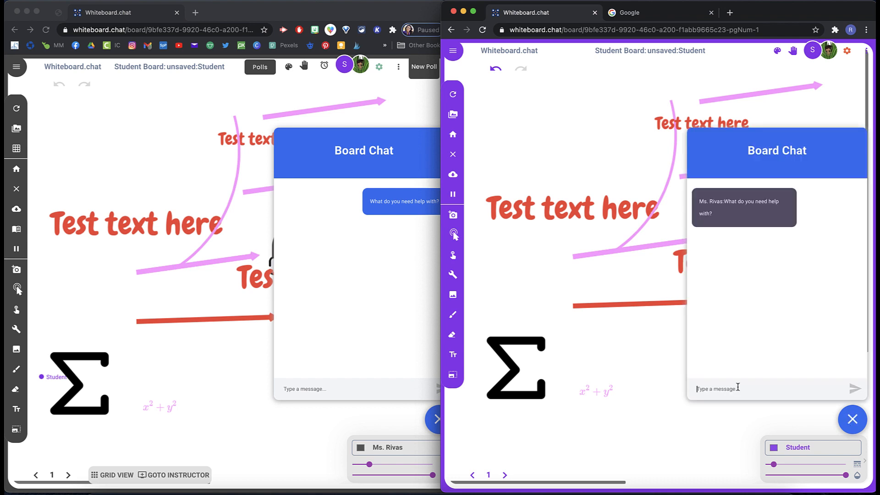
pyautogui.write("I don't know how to start.")
pyautogui.click(852, 389)
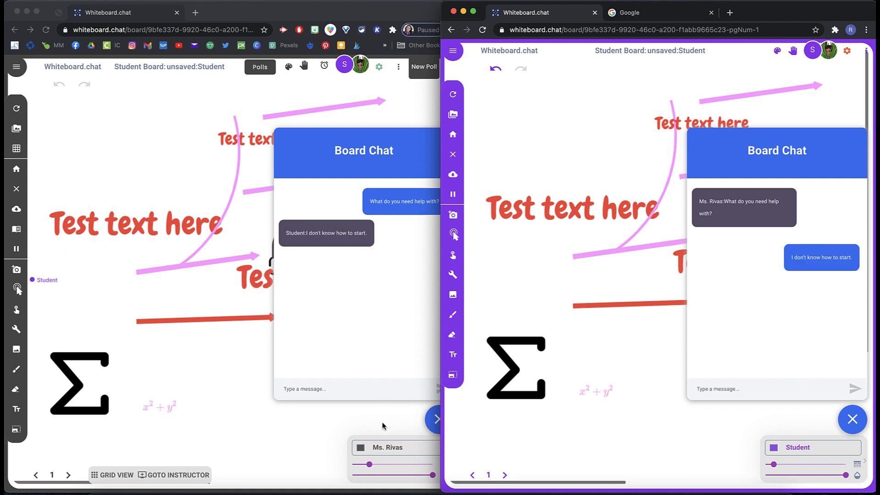
# Step: Maximize the instructor window, open the Create Group Board options from the participants dialog, and cancel them
pyautogui.click(325, 448)
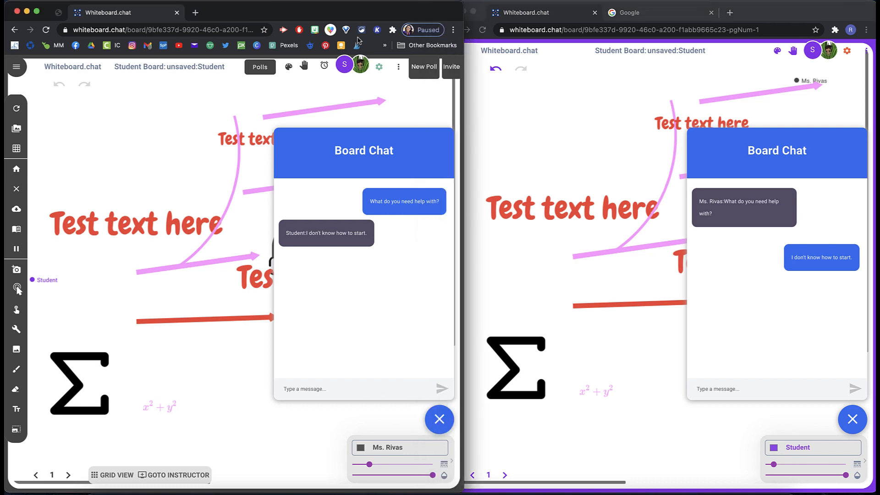
pyautogui.doubleClick(350, 12)
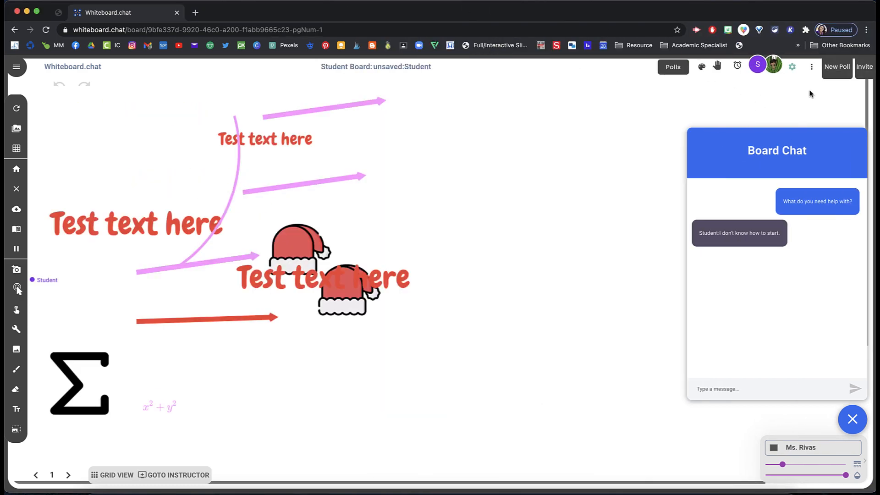
pyautogui.click(763, 68)
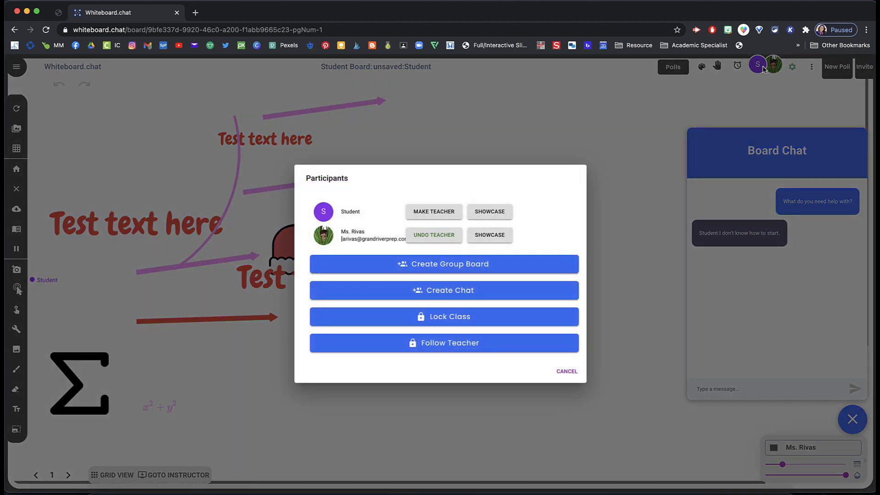
pyautogui.click(465, 272)
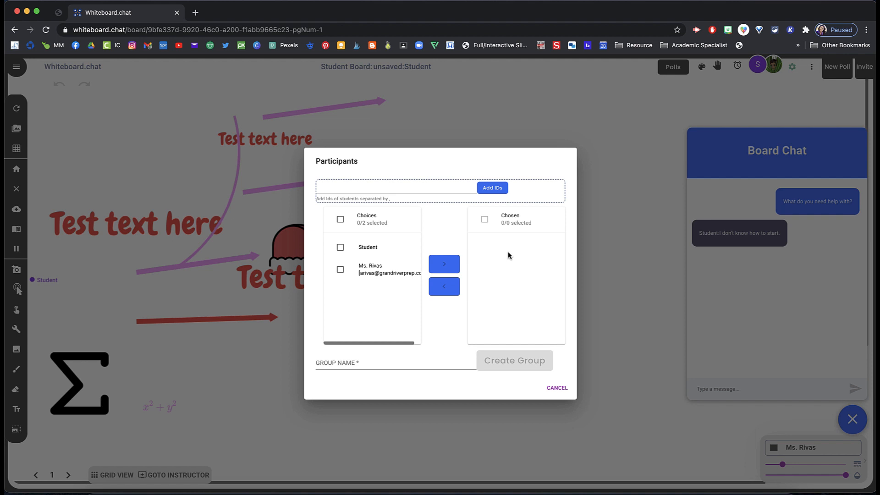
pyautogui.click(352, 362)
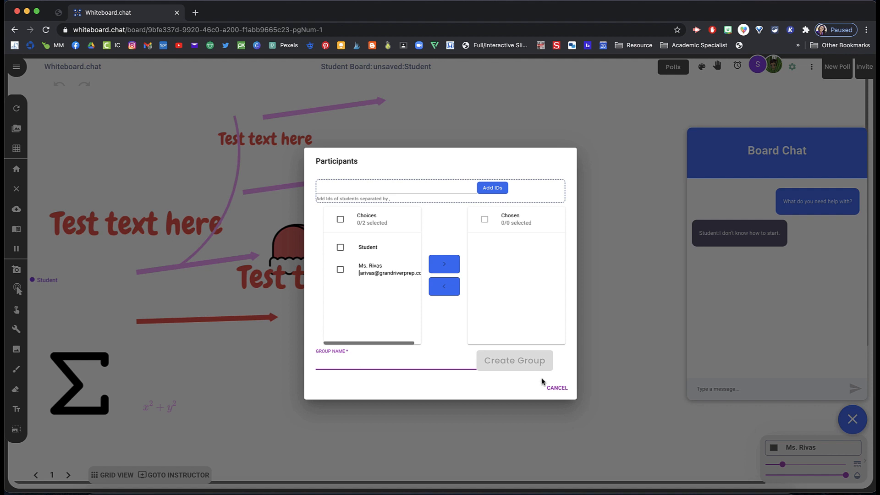
pyautogui.click(556, 388)
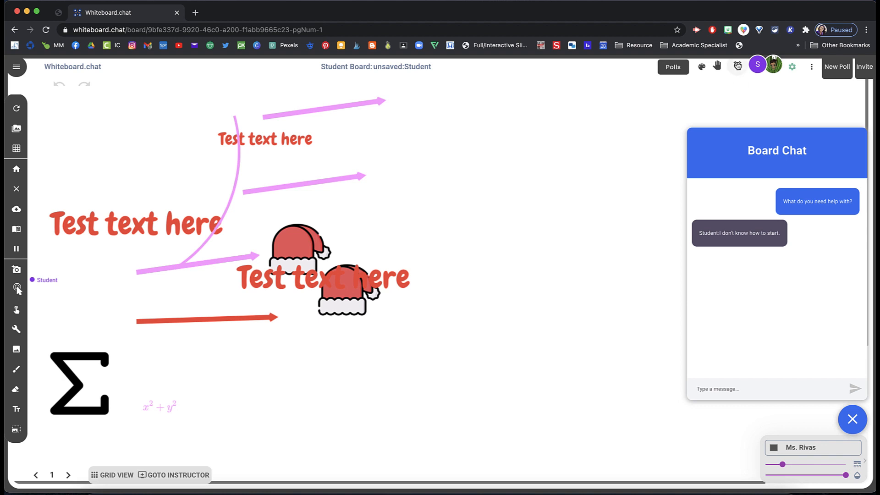
# Step: Start a class timer set to 1 minute
pyautogui.click(738, 66)
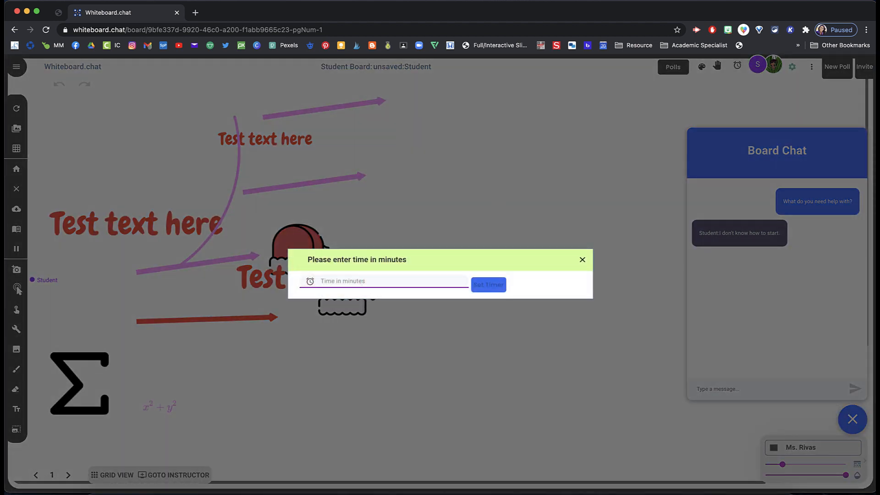
pyautogui.write('1')
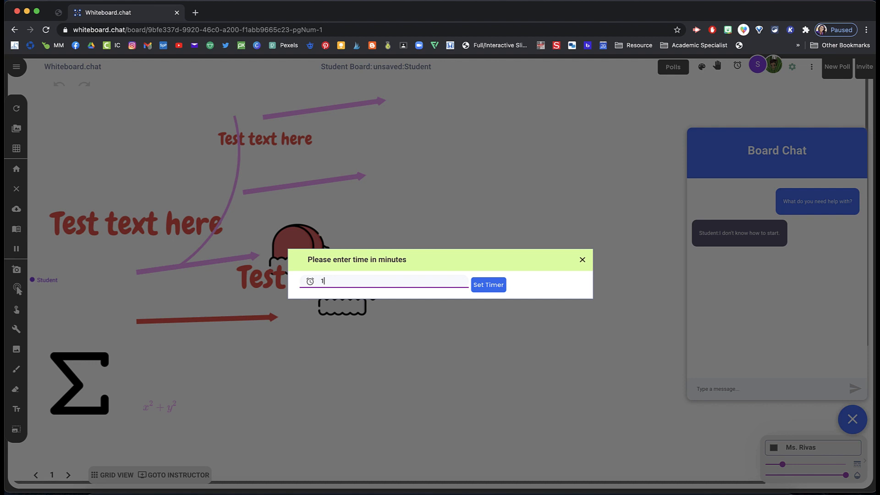
pyautogui.click(483, 293)
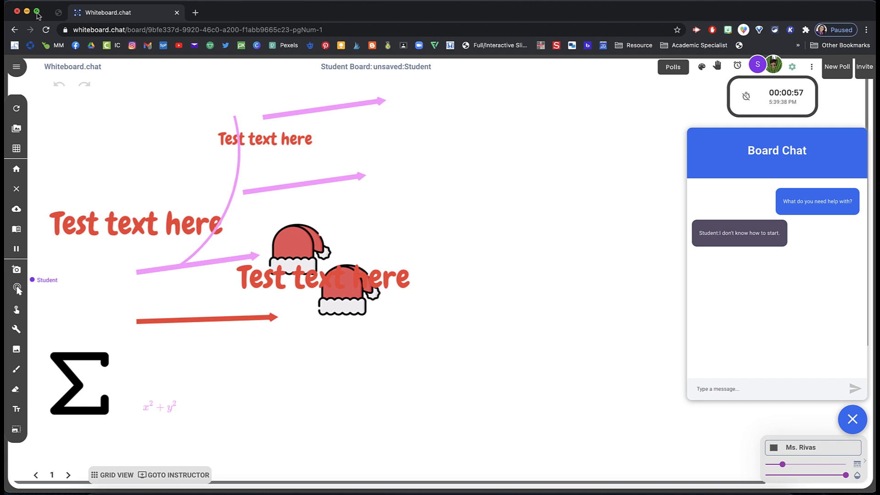
# Step: Tile the instructor window to the left half and close the board chat on both boards
pyautogui.moveTo(37, 15)
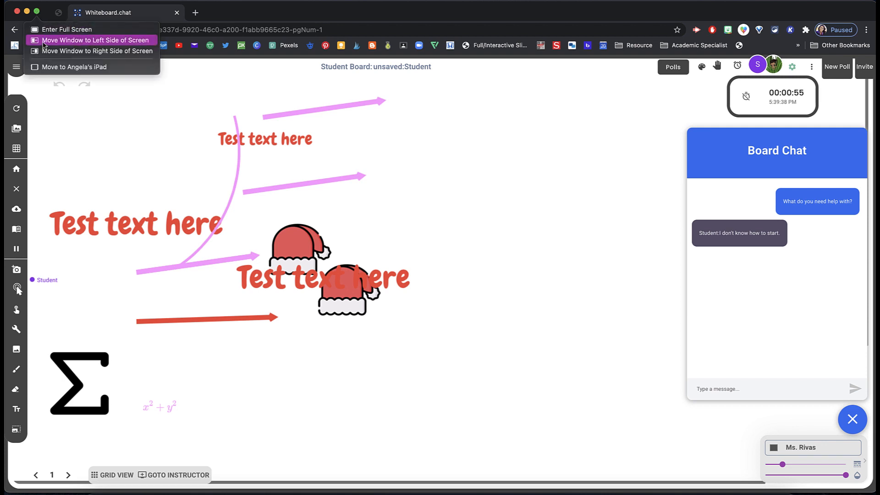
pyautogui.click(69, 40)
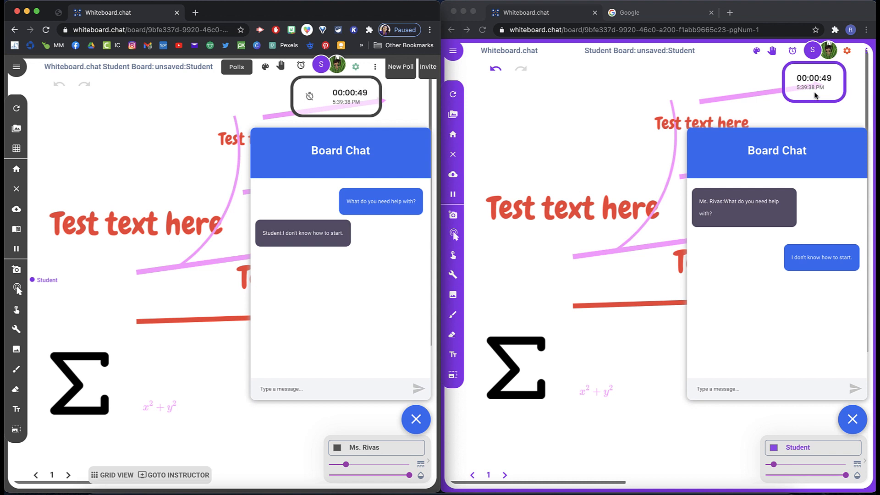
pyautogui.click(423, 425)
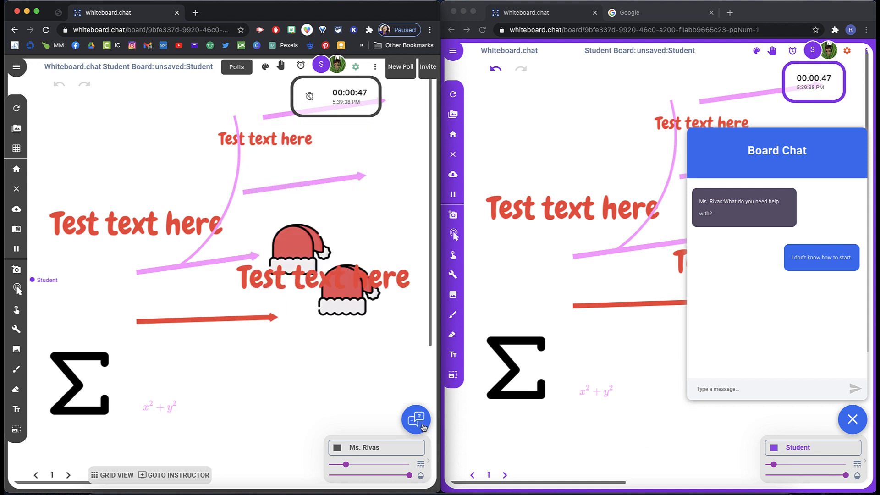
pyautogui.click(852, 419)
pyautogui.click(851, 419)
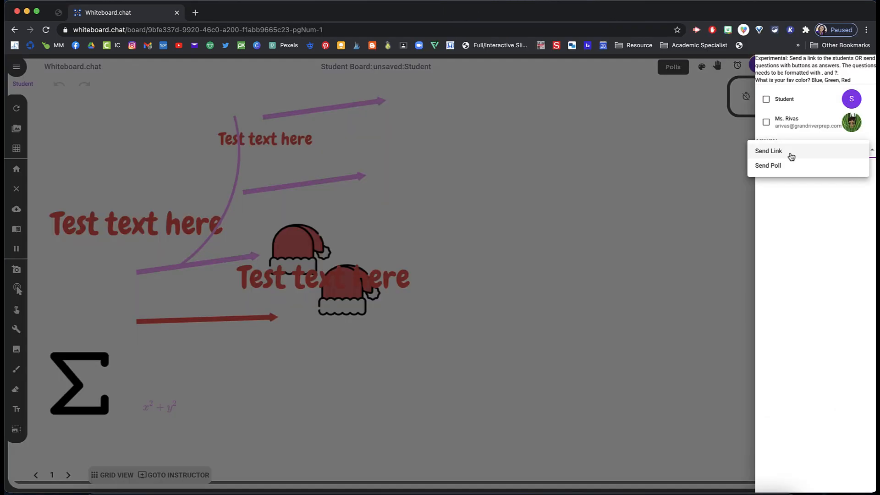
pyautogui.click(711, 166)
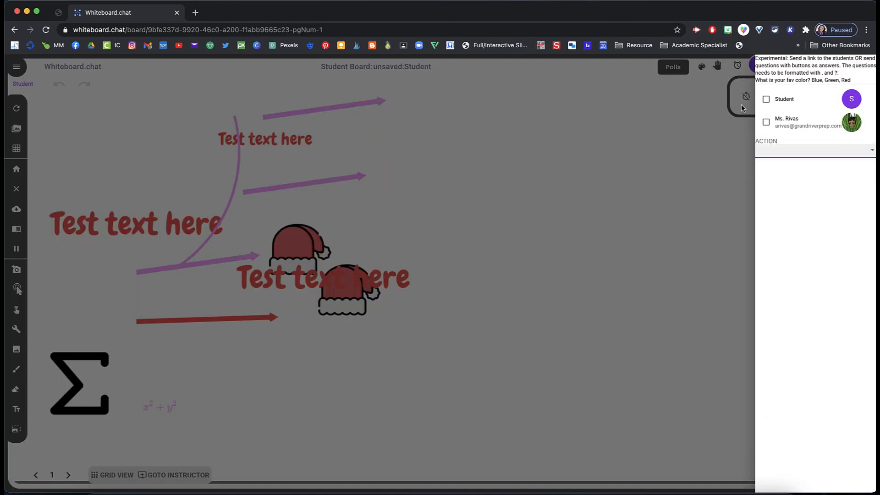
pyautogui.click(713, 128)
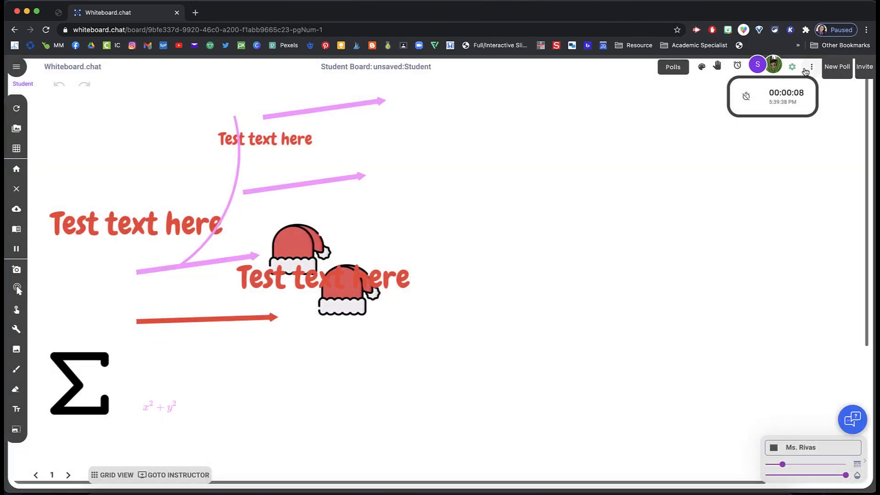
pyautogui.click(838, 68)
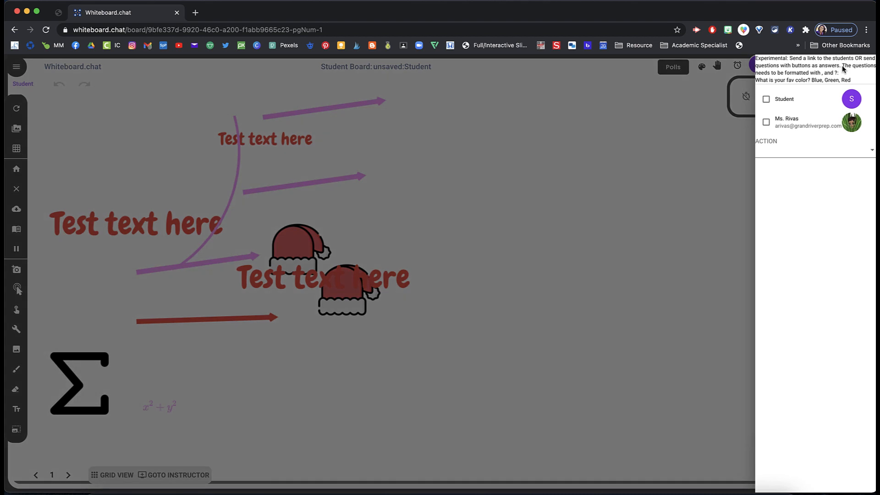
pyautogui.click(854, 150)
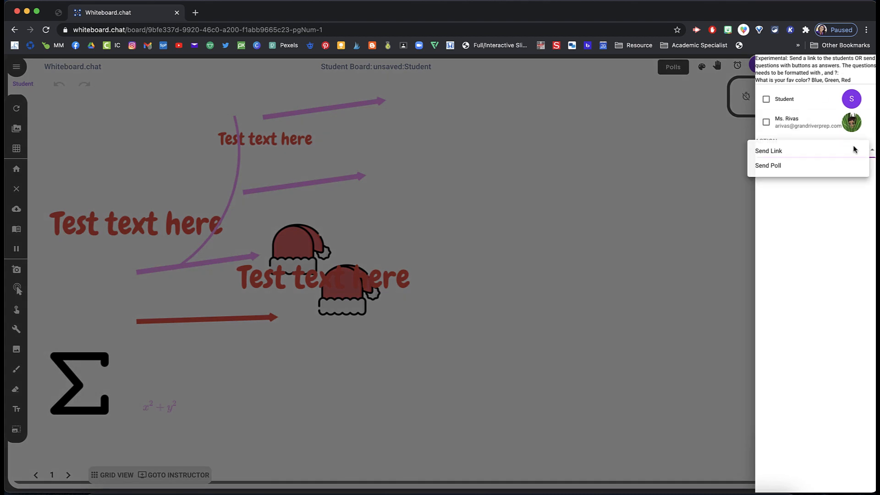
pyautogui.click(788, 158)
pyautogui.click(787, 169)
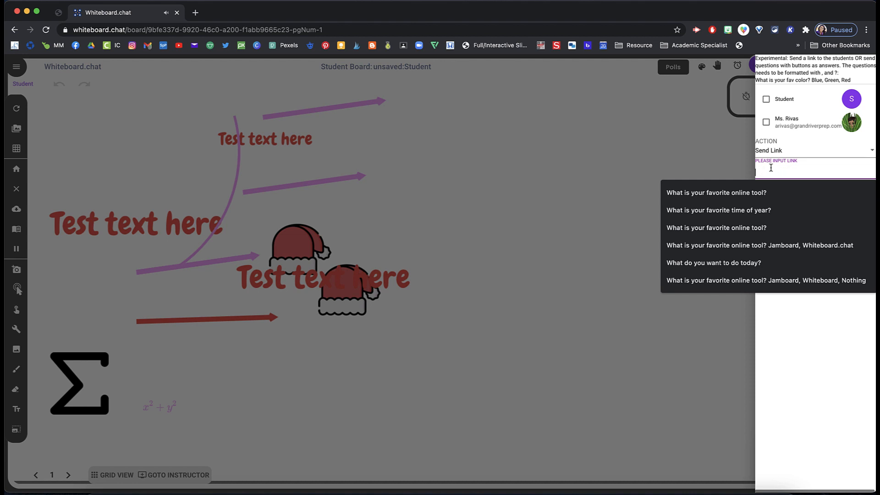
pyautogui.write('w')
pyautogui.press('BackSpace')
pyautogui.press('BackSpace')
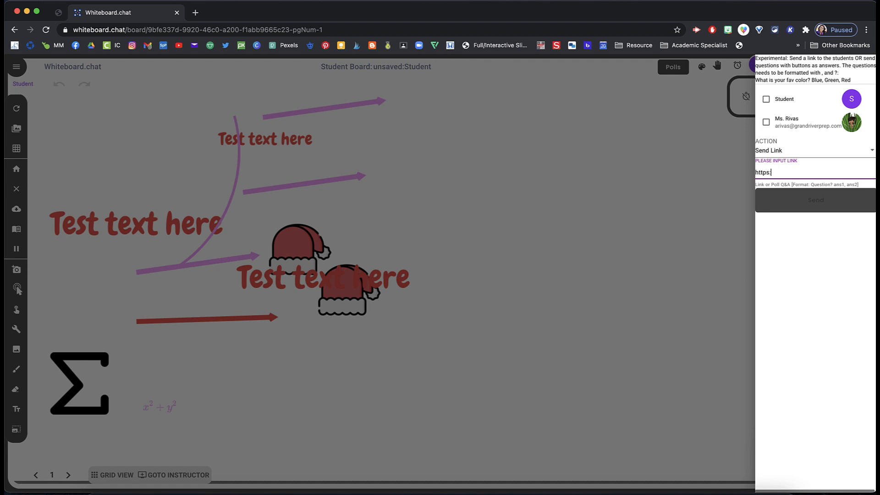
pyautogui.write('https://www.google.com')
pyautogui.click(824, 209)
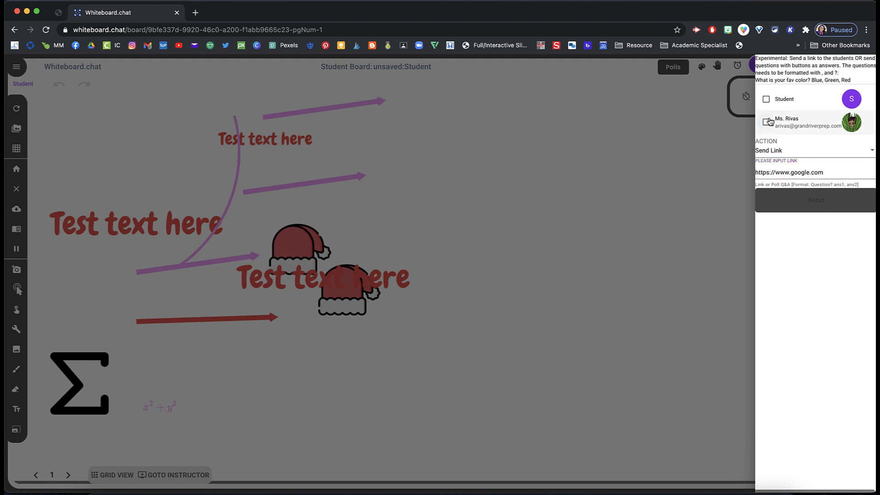
pyautogui.click(766, 99)
pyautogui.click(820, 205)
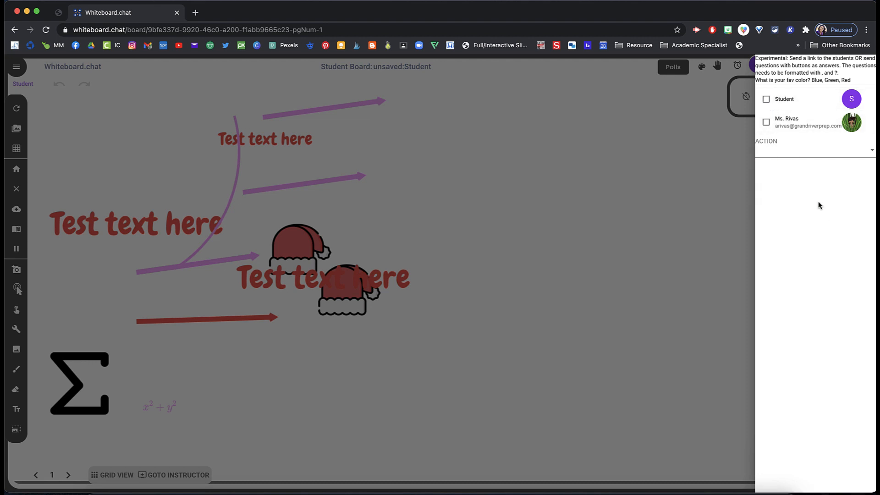
# Step: Open the shared Google link from the student board, then close the Google tab it opened
pyautogui.moveTo(37, 11)
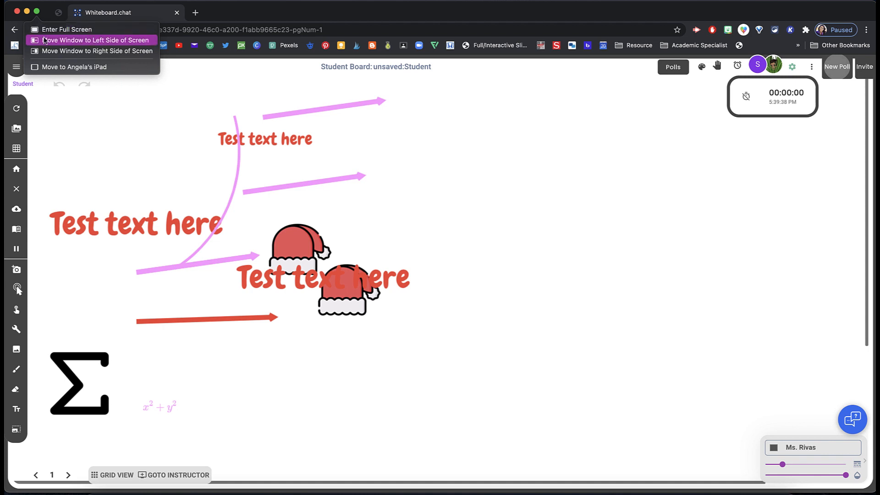
pyautogui.click(46, 40)
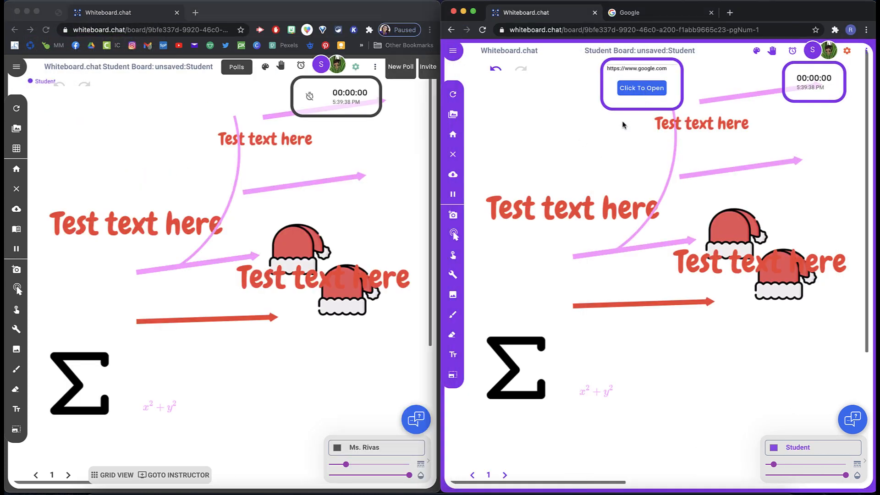
pyautogui.click(644, 89)
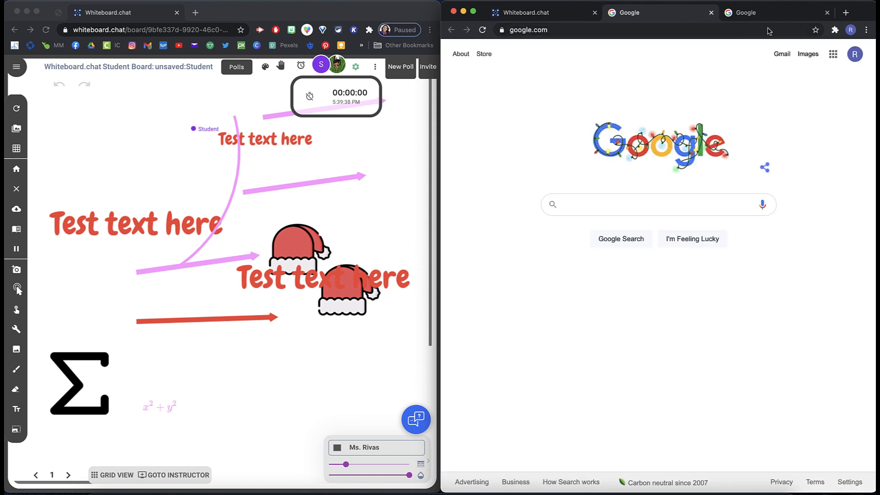
pyautogui.click(827, 13)
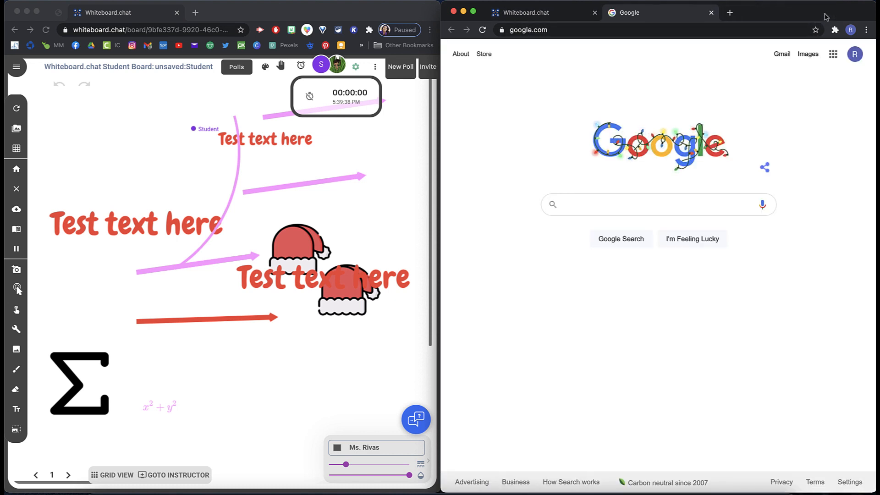
# Step: Upload the image check in.png onto the instructor board
pyautogui.click(552, 16)
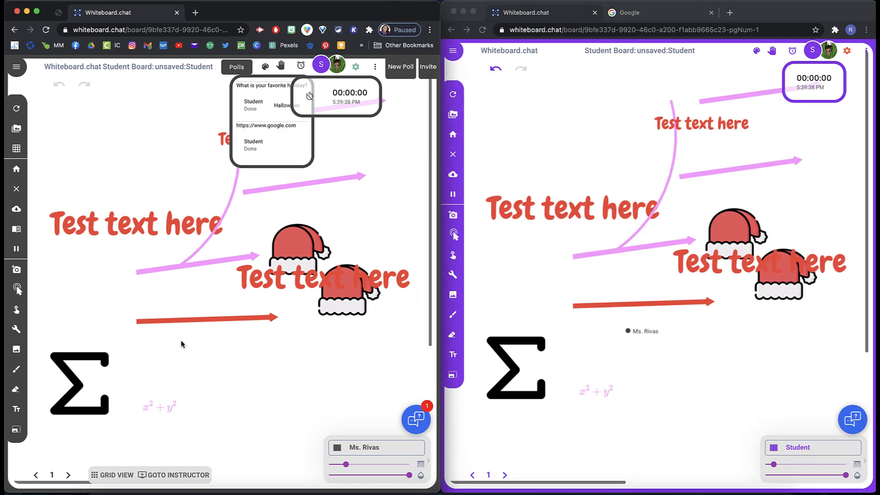
pyautogui.click(14, 355)
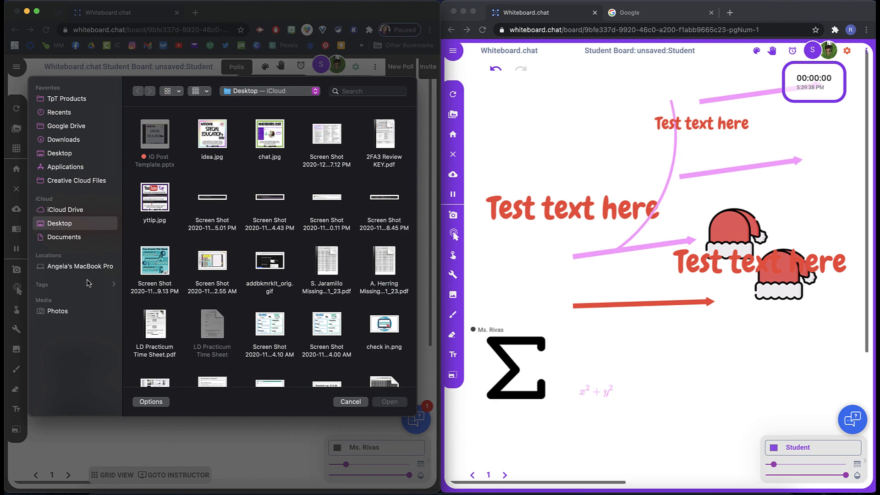
pyautogui.click(390, 327)
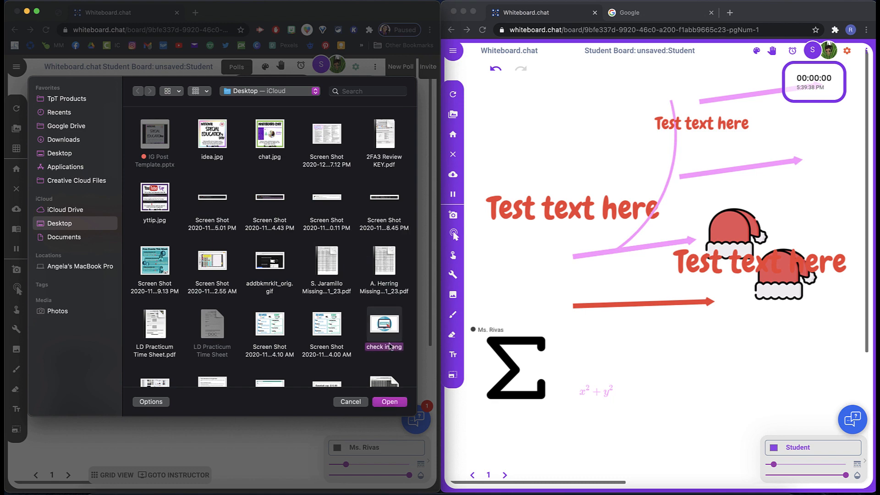
pyautogui.click(390, 402)
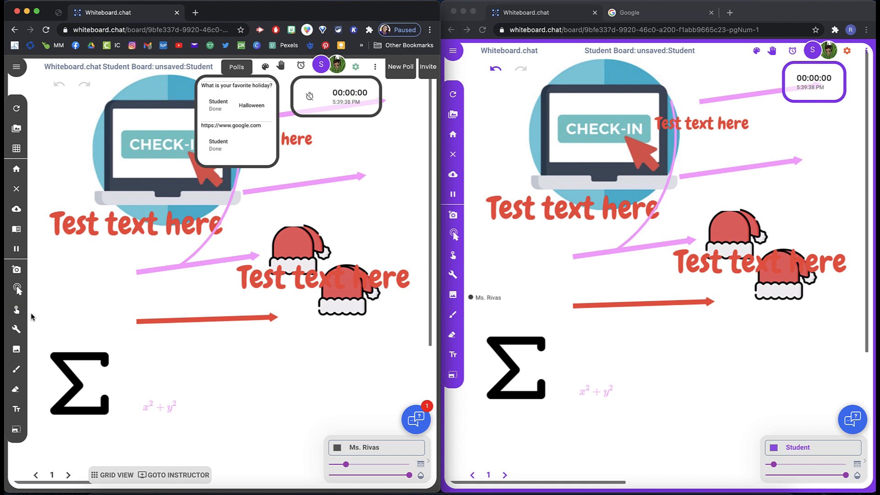
# Step: Upload the "hello, friends" letter image onto the instructor board
pyautogui.click(18, 349)
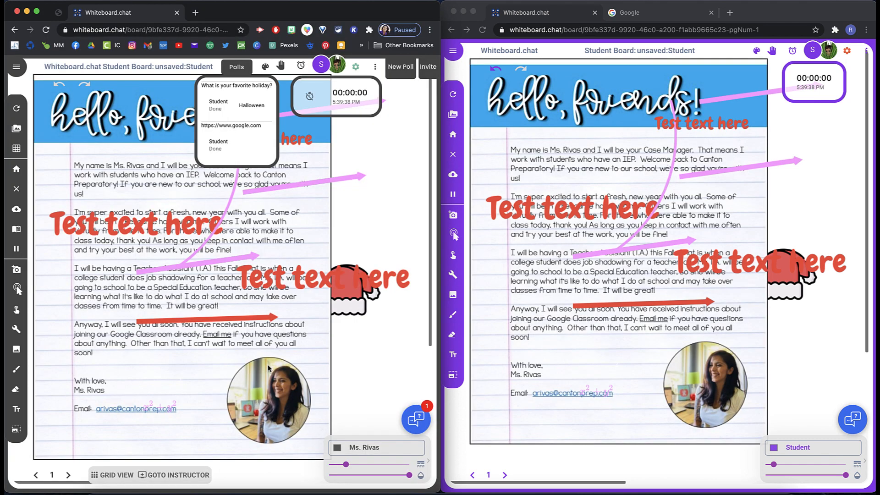
pyautogui.click(242, 69)
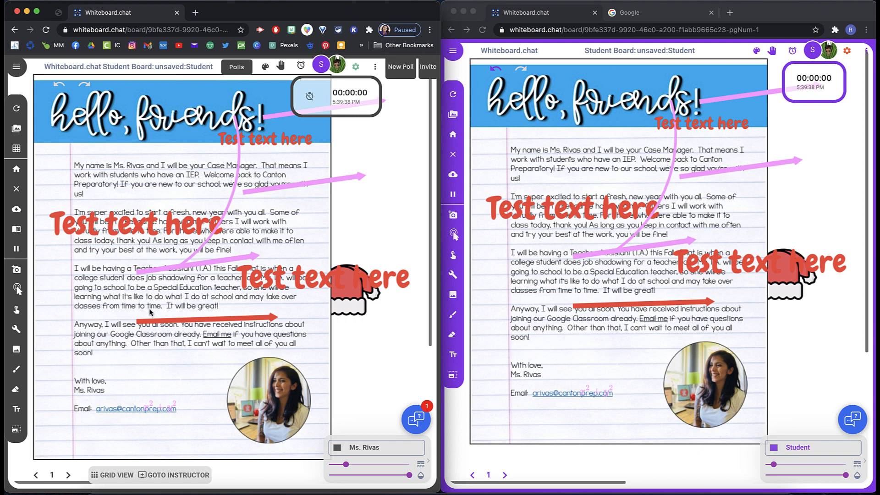
# Step: Flip back and forth between the student board's first and second pages from the instructor window
pyautogui.click(70, 475)
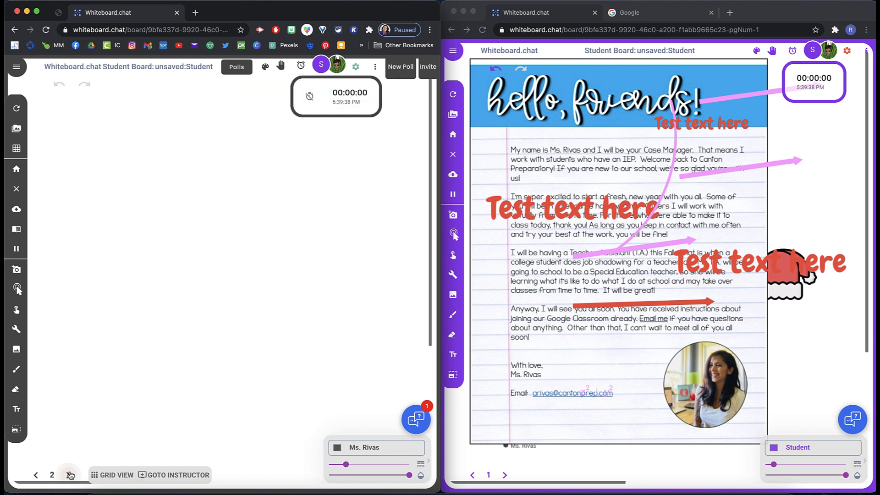
pyautogui.click(37, 476)
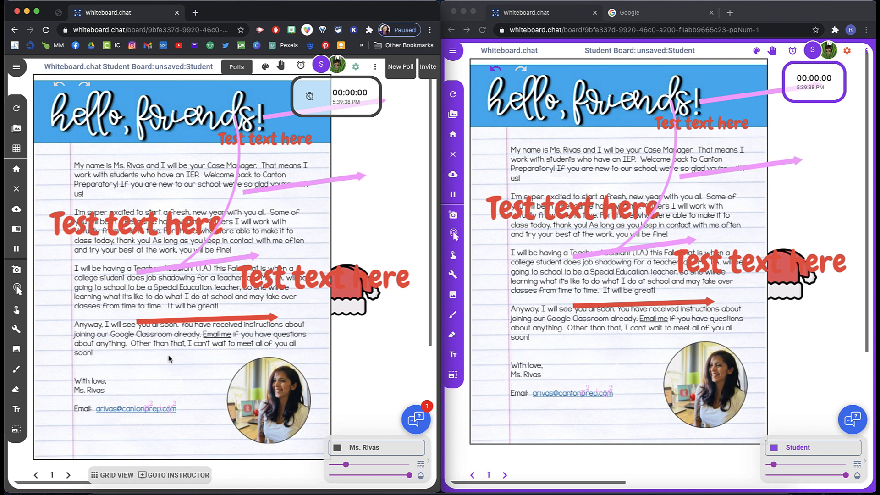
pyautogui.click(66, 475)
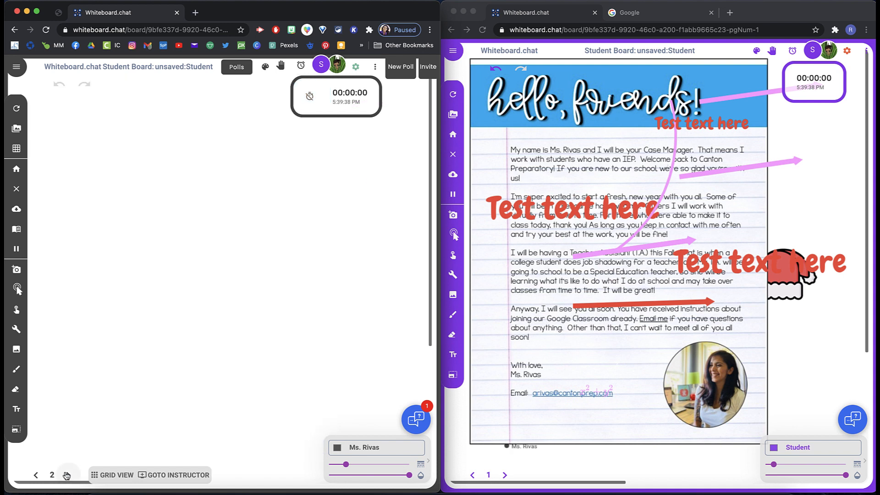
pyautogui.click(38, 477)
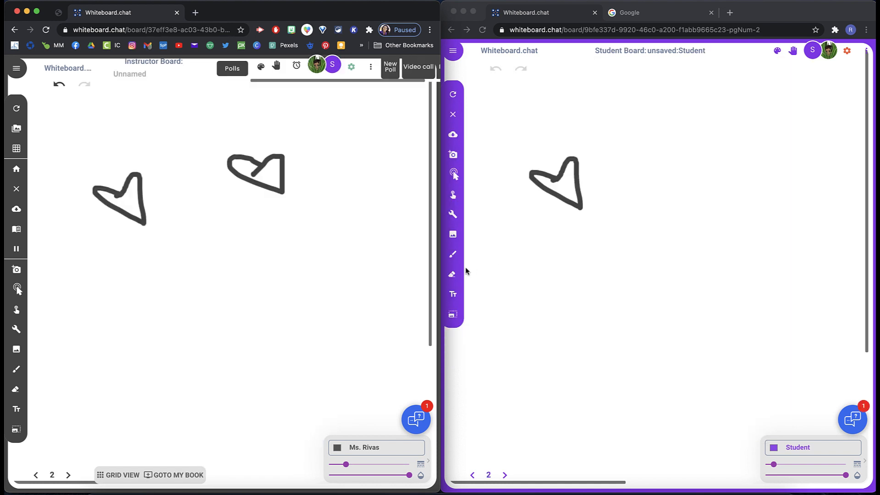
# Step: With the Draw tool, sketch a purple hand shape on the student board's second page
pyautogui.click(453, 234)
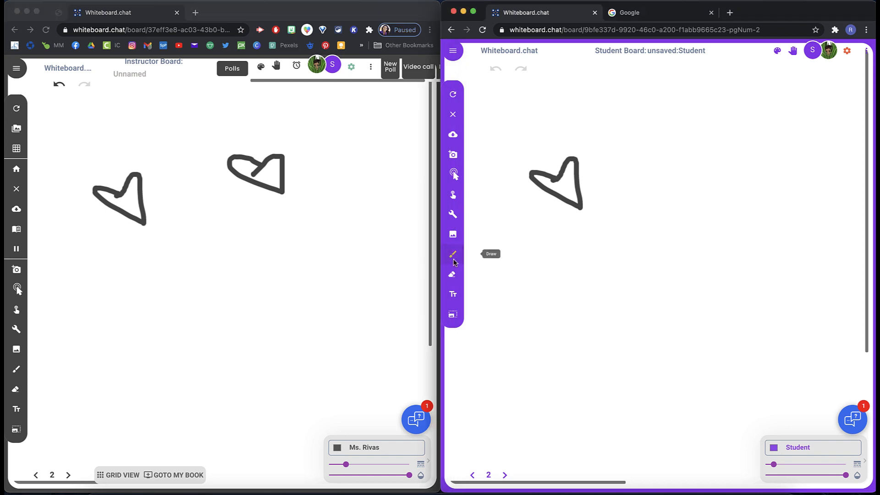
pyautogui.moveTo(646, 197)
pyautogui.mouseDown()
pyautogui.moveTo(647, 224)
pyautogui.moveTo(671, 225)
pyautogui.moveTo(633, 213)
pyautogui.moveTo(643, 247)
pyautogui.moveTo(696, 197)
pyautogui.mouseUp()
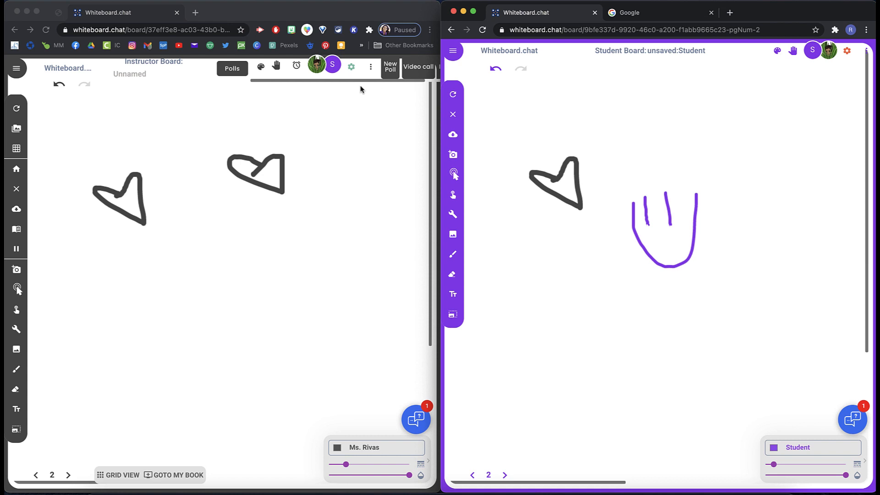
# Step: Open the participants list and showcase the teacher's board to the class
pyautogui.click(336, 65)
pyautogui.click(336, 65)
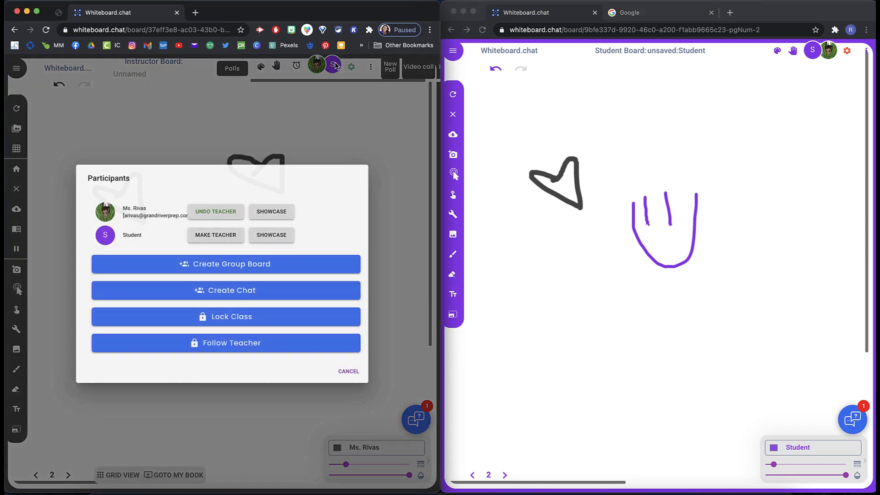
pyautogui.click(277, 216)
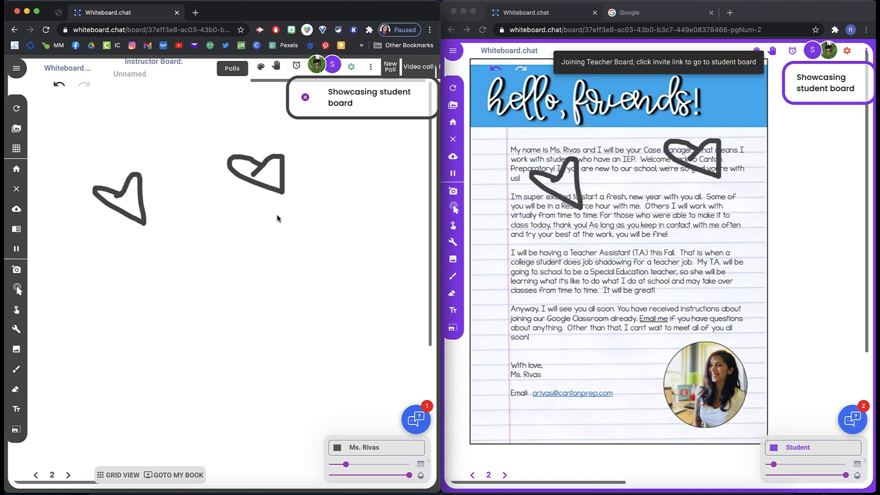
# Step: Page through the showcased board's pages from the student window
pyautogui.click(505, 478)
pyautogui.click(505, 476)
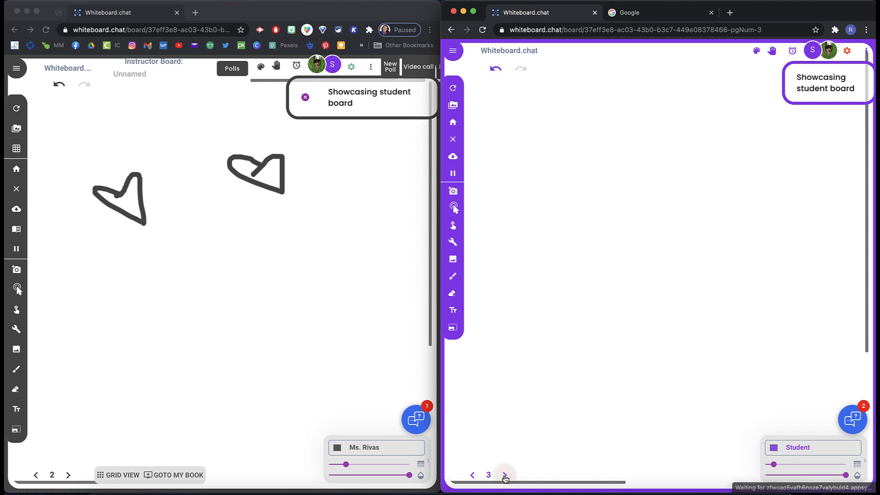
pyautogui.click(473, 477)
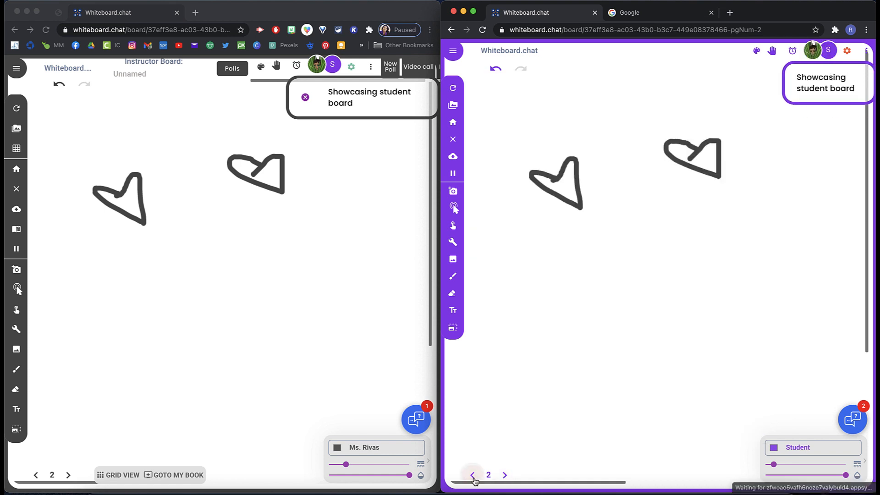
pyautogui.click(473, 477)
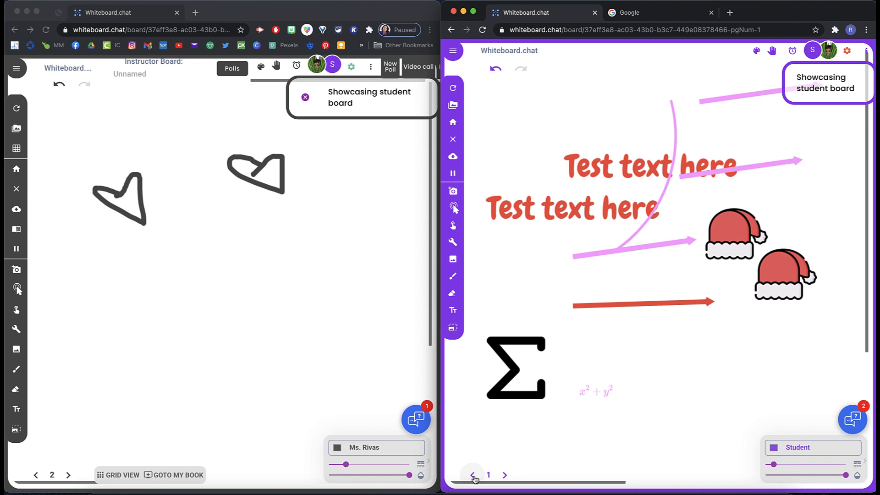
pyautogui.click(501, 478)
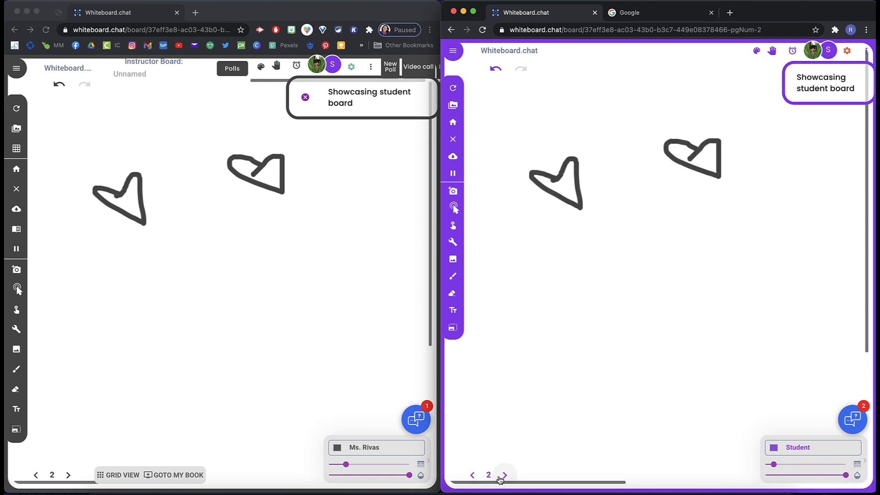
pyautogui.click(501, 478)
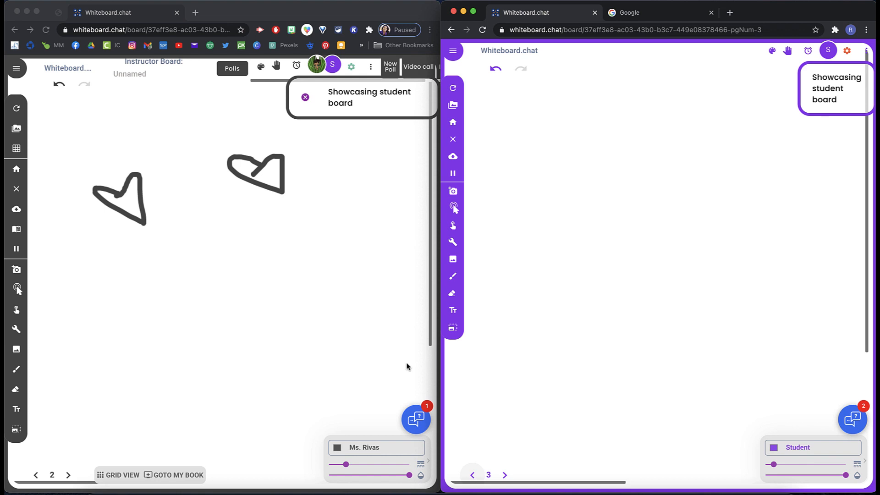
# Step: Stop showcasing the board
pyautogui.click(305, 99)
pyautogui.click(305, 99)
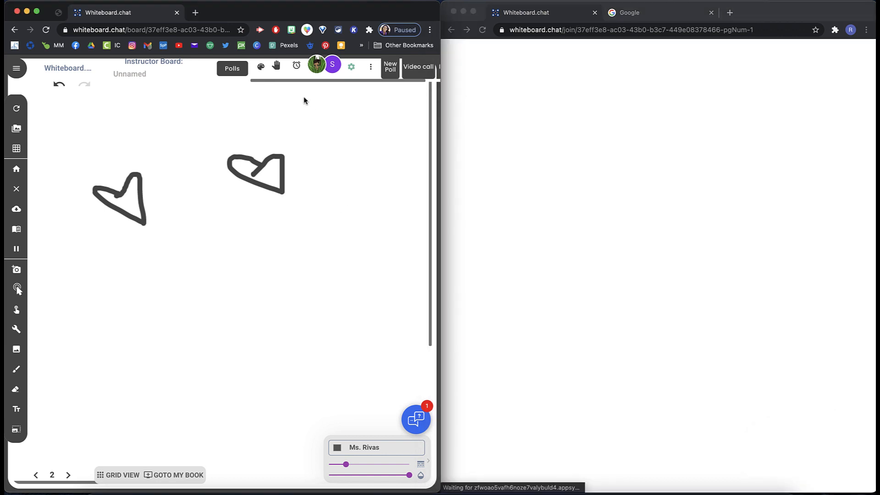